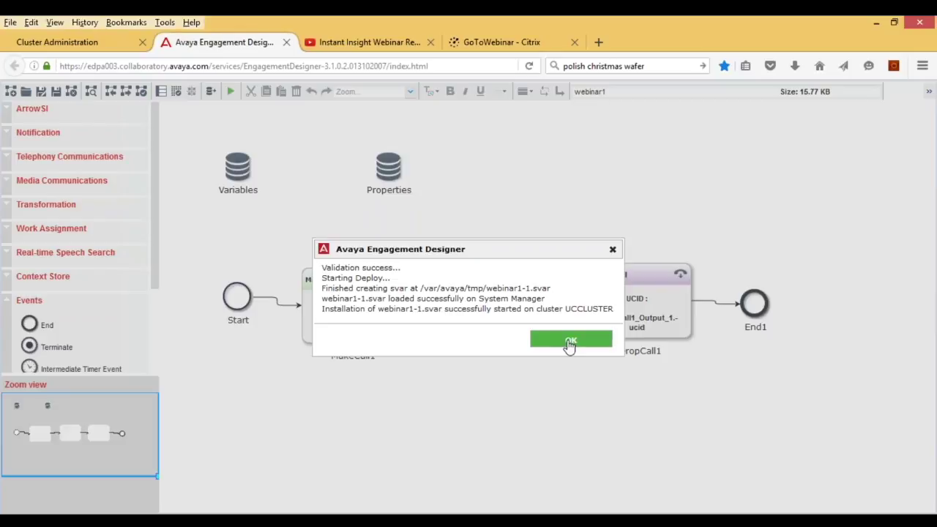
# - Dismiss the deployment report and switch to the System Manager Cluster Administration page
pyautogui.click(570, 342)
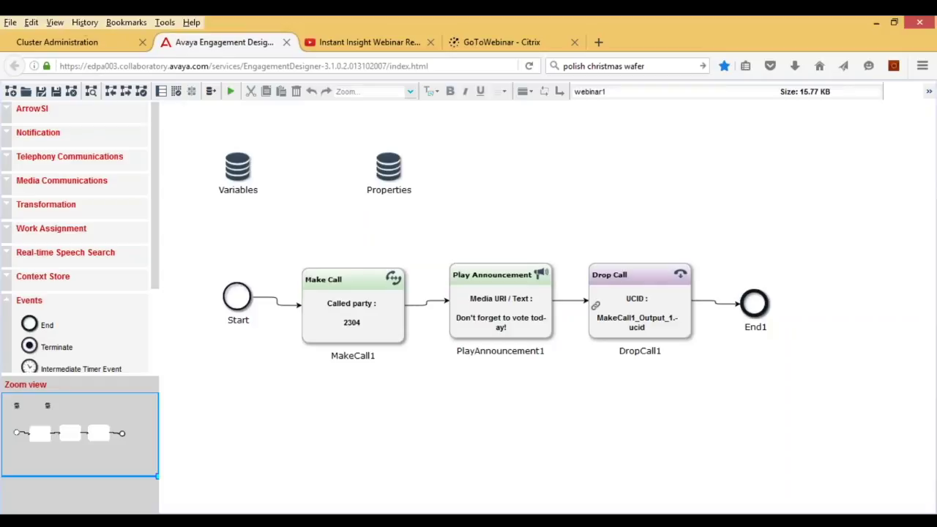
pyautogui.click(73, 46)
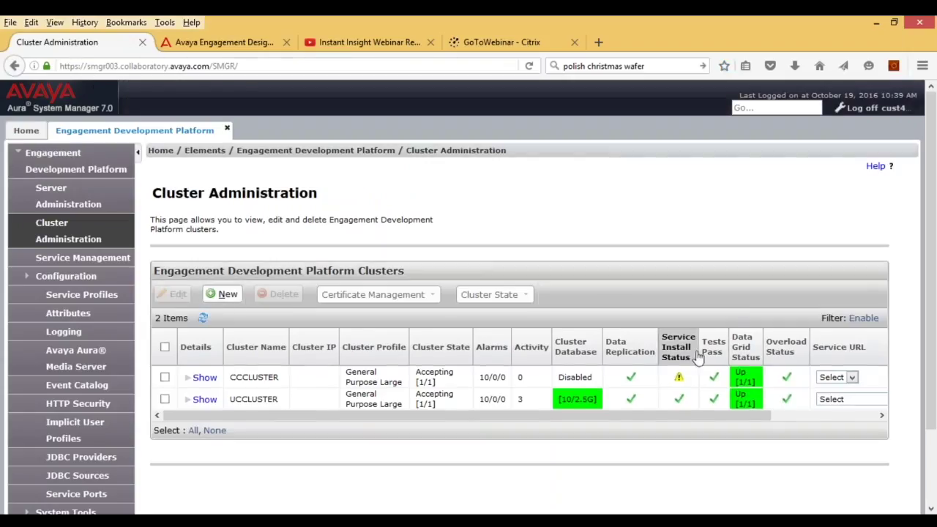
# - Launch the Admin Console URL from UCCLUSTER's Service URL list
pyautogui.click(837, 401)
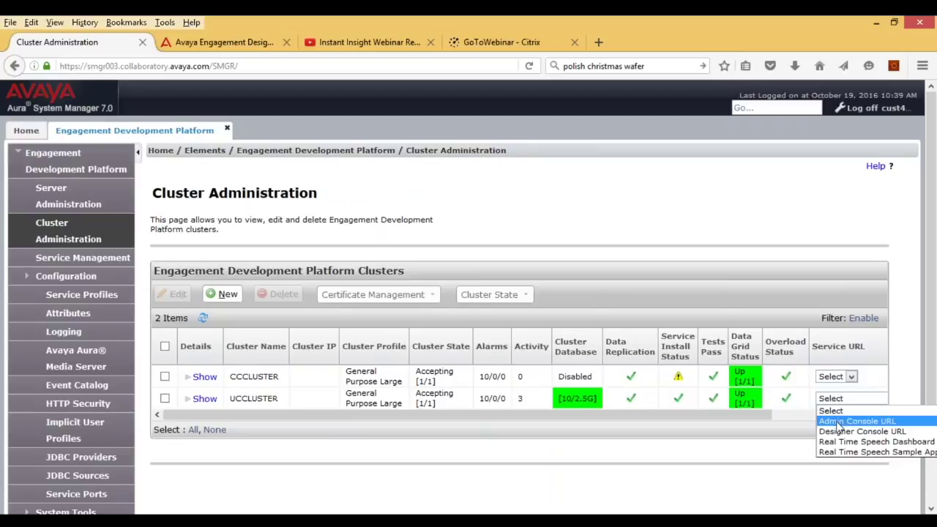
pyautogui.click(838, 423)
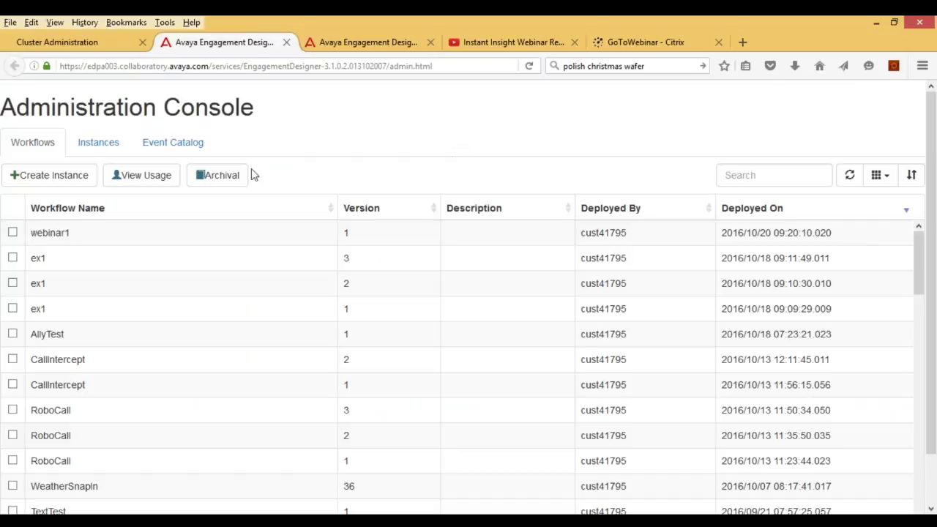
# - Create instance 1538 of webinar1 with the softphone visible, and answer the incoming test call
pyautogui.click(12, 233)
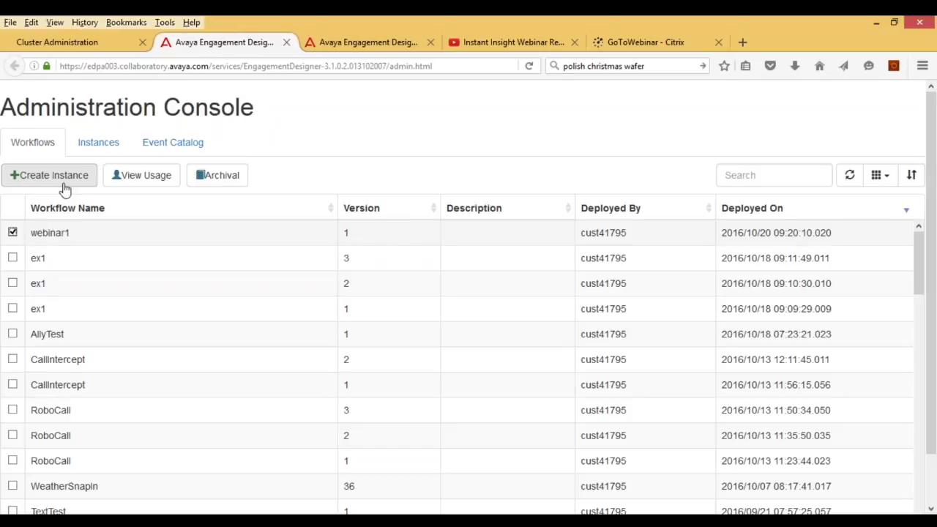
pyautogui.moveTo(310, 524)
pyautogui.click(311, 524)
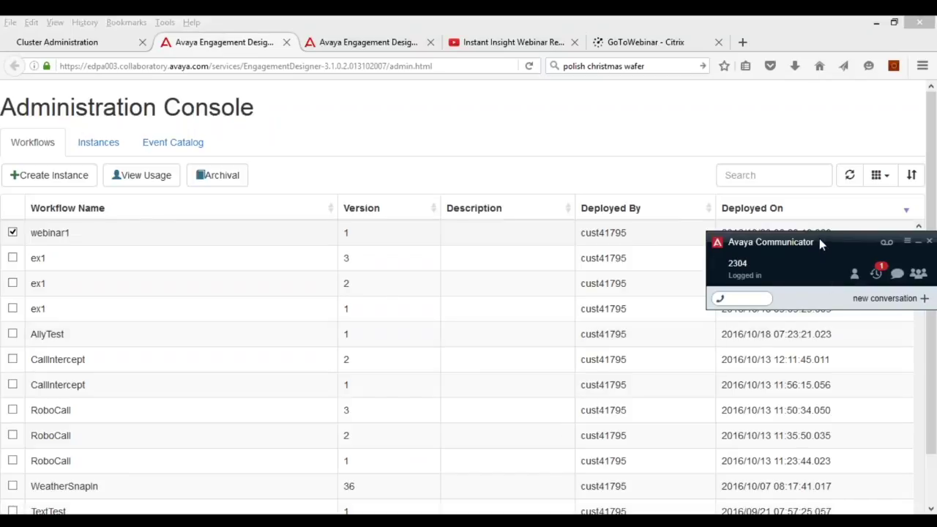
pyautogui.moveTo(819, 240); pyautogui.dragTo(798, 185)
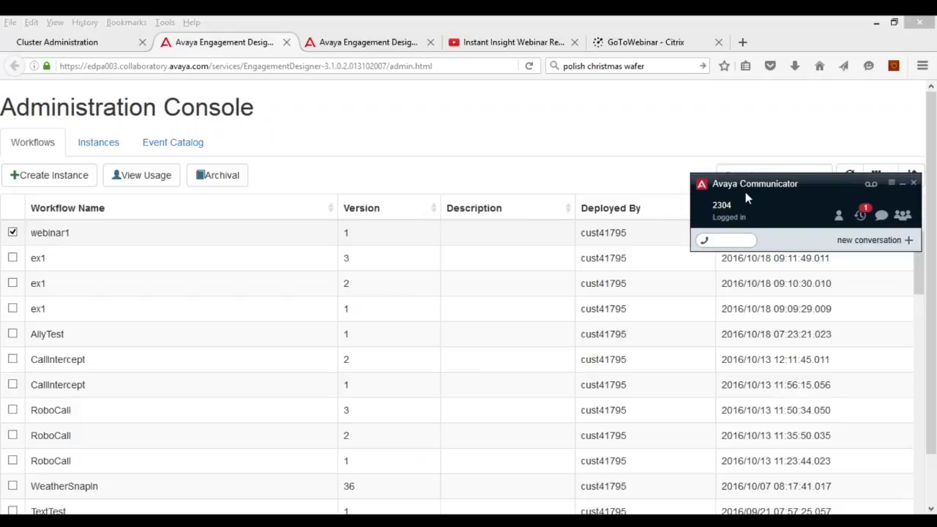
pyautogui.click(46, 183)
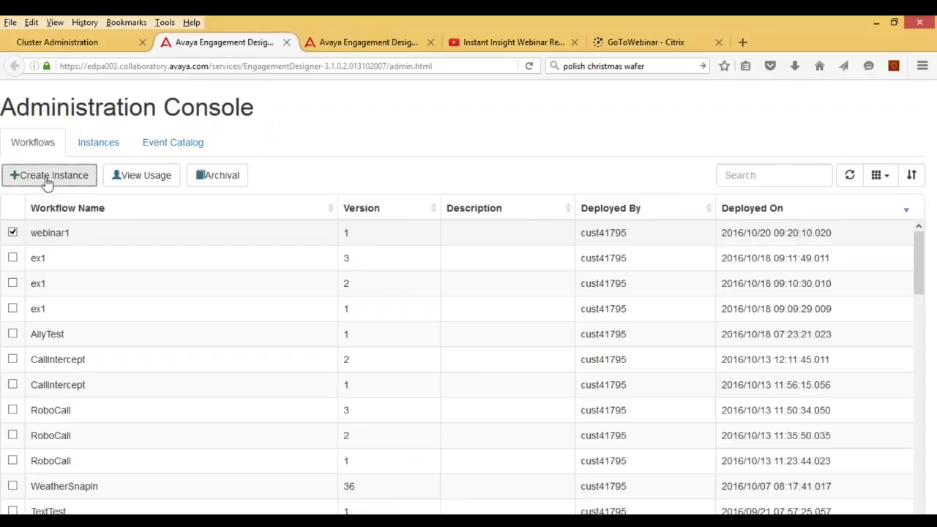
pyautogui.click(47, 183)
pyautogui.click(746, 199)
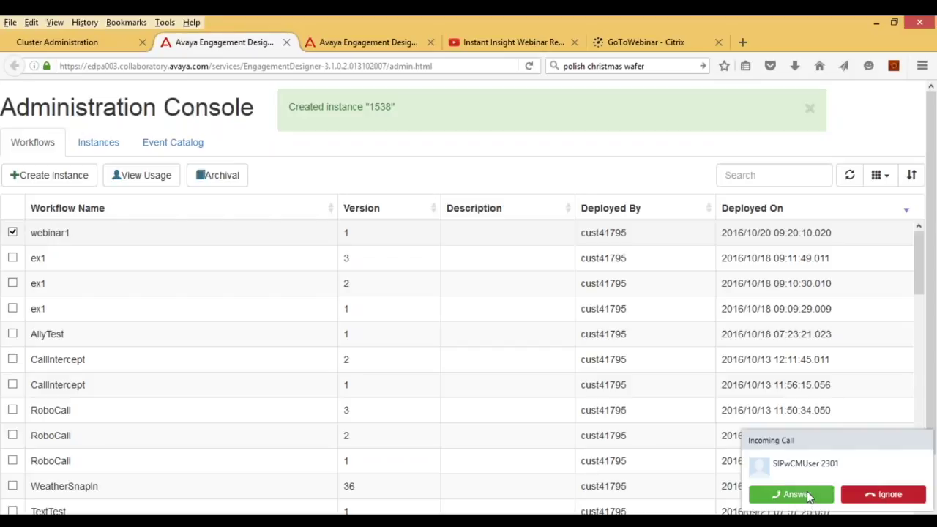
pyautogui.click(805, 496)
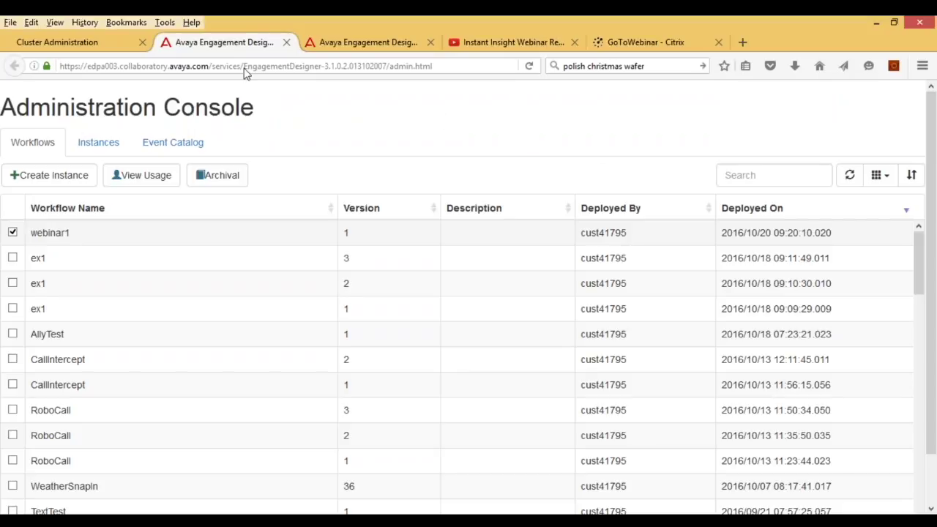
# - Review the detail diagram of instance 1538, then return to the Workflows list
pyautogui.click(102, 146)
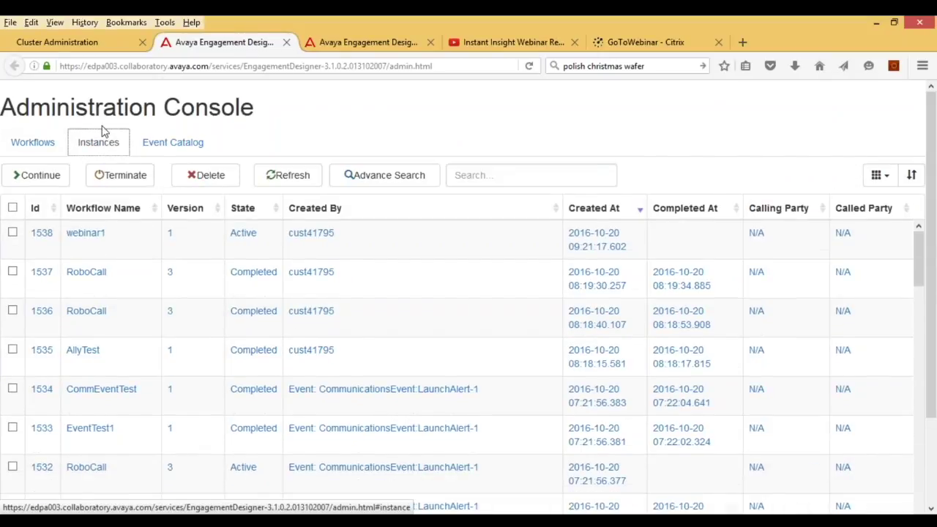
pyautogui.click(85, 235)
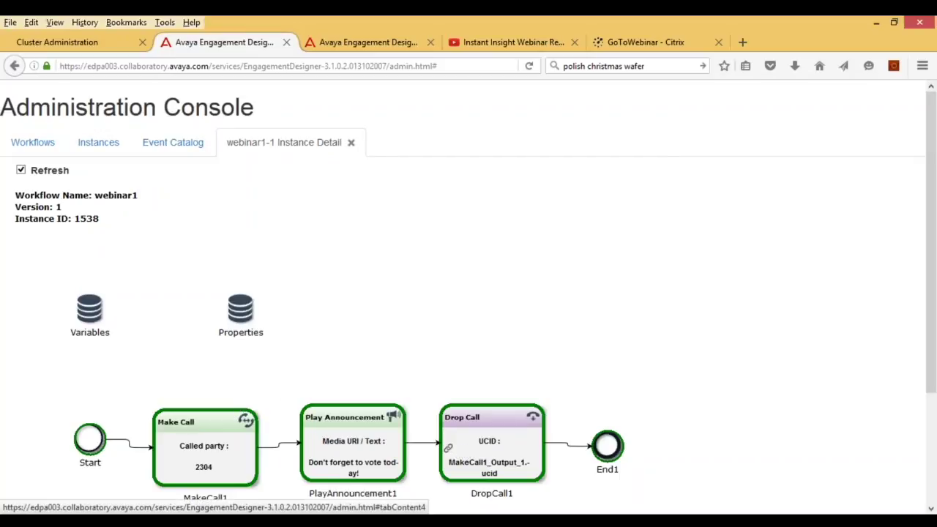
pyautogui.click(350, 142)
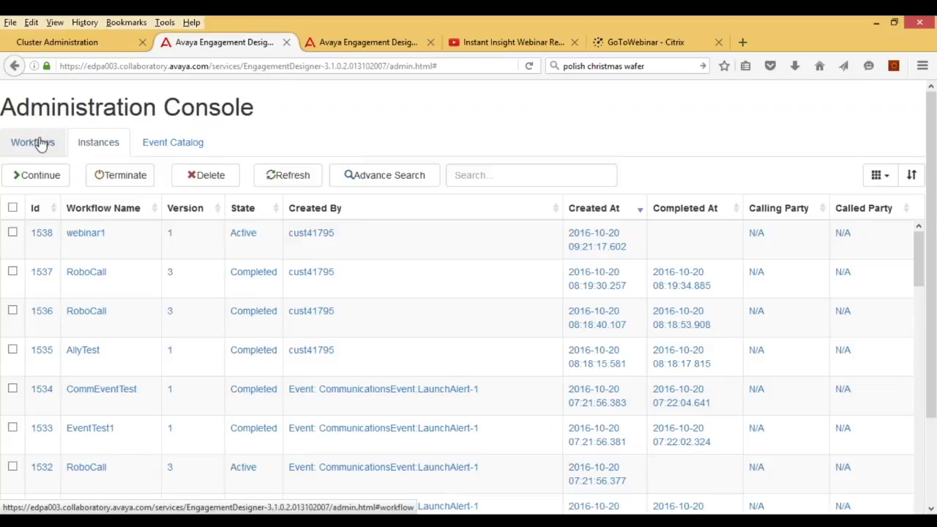
pyautogui.click(32, 142)
# - Create a second webinar1 instance and open the detail diagram of instance 1539
pyautogui.click(42, 180)
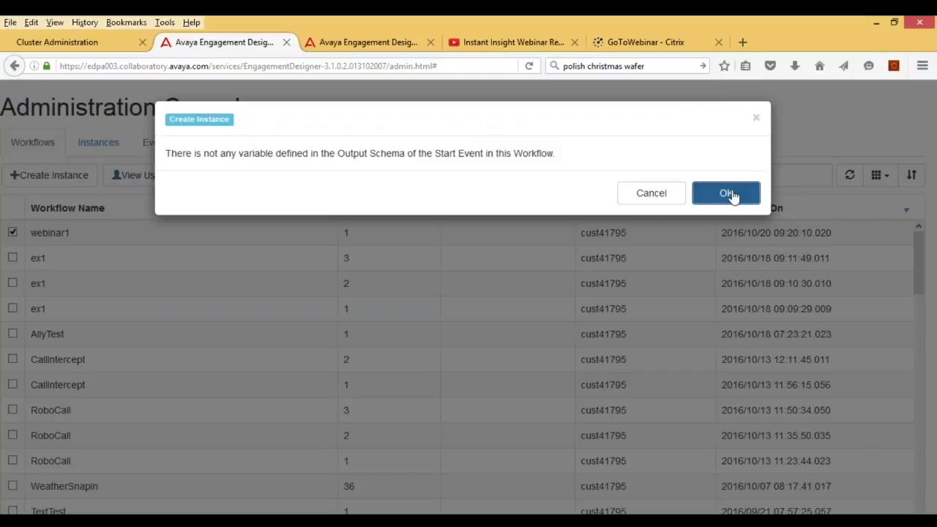
pyautogui.click(727, 196)
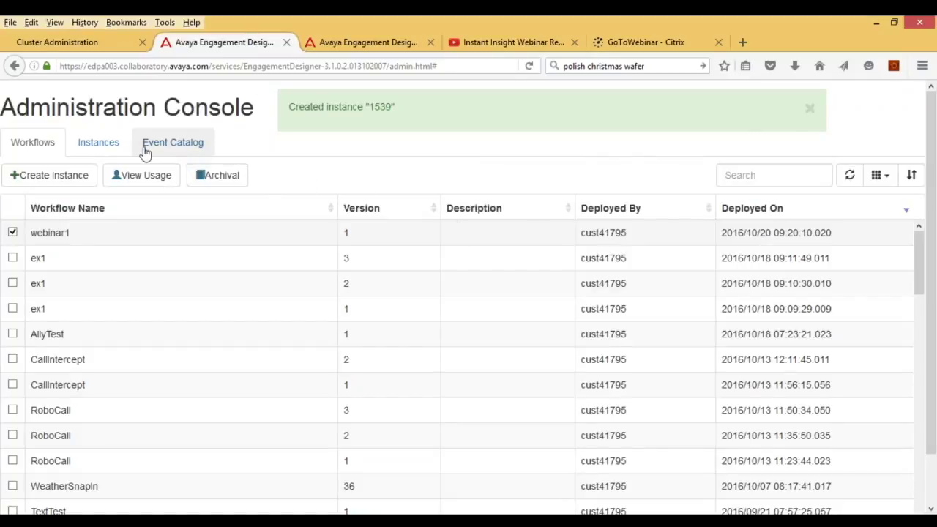
pyautogui.click(91, 145)
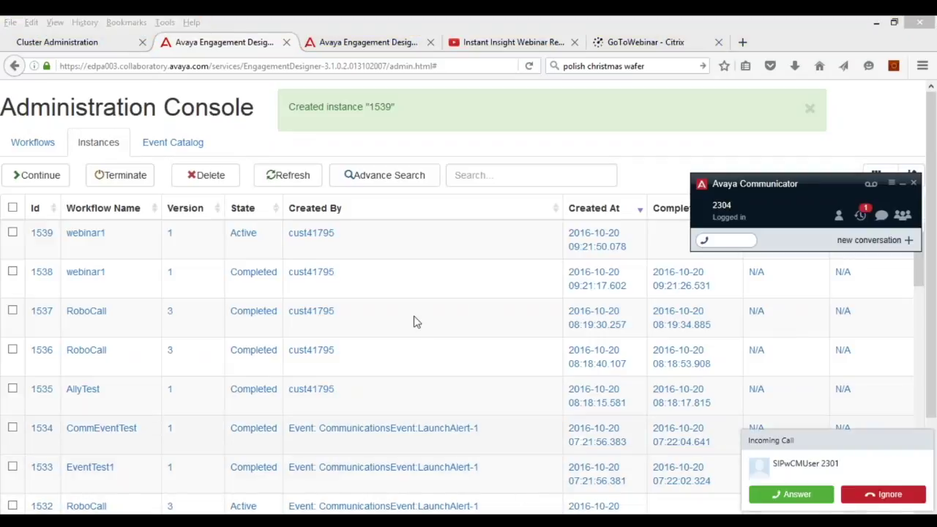
pyautogui.click(288, 175)
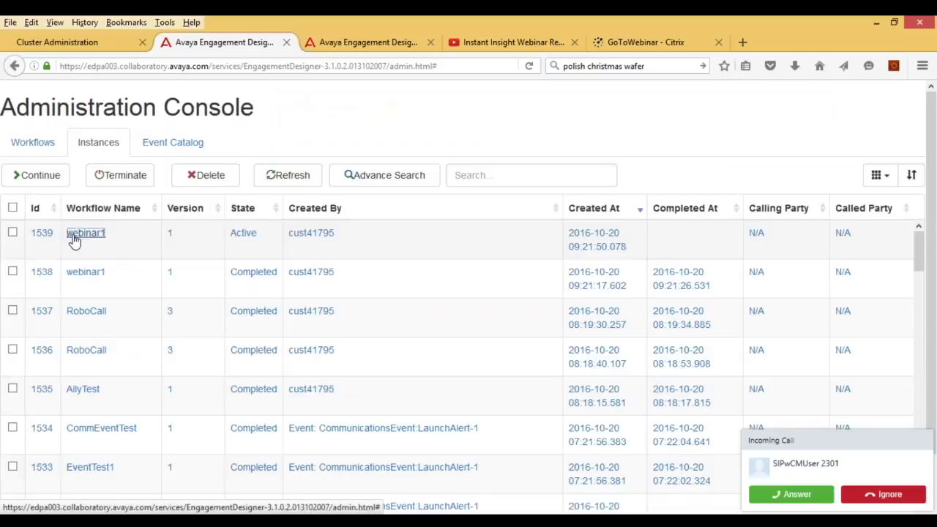
pyautogui.click(74, 234)
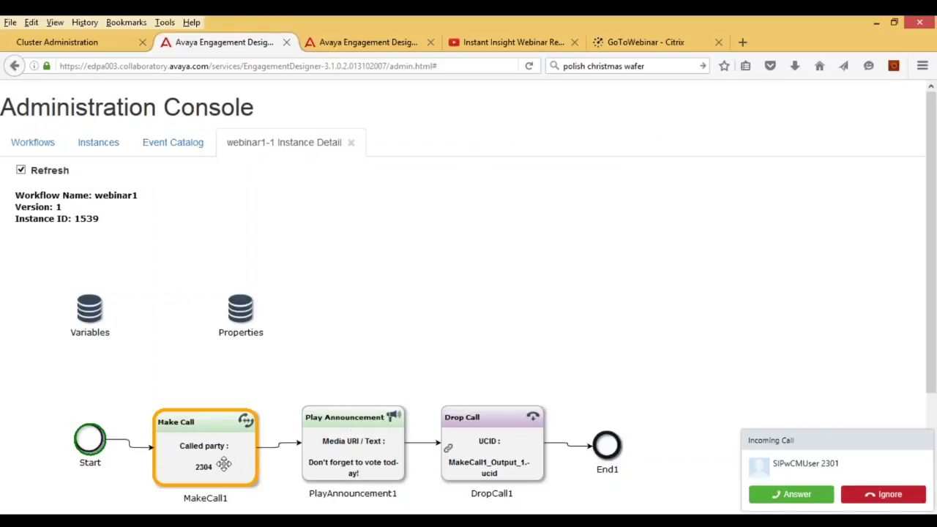
# - Answer the call for instance 1539, review PlayAnnouncement1 details, and close the detail view
pyautogui.click(790, 494)
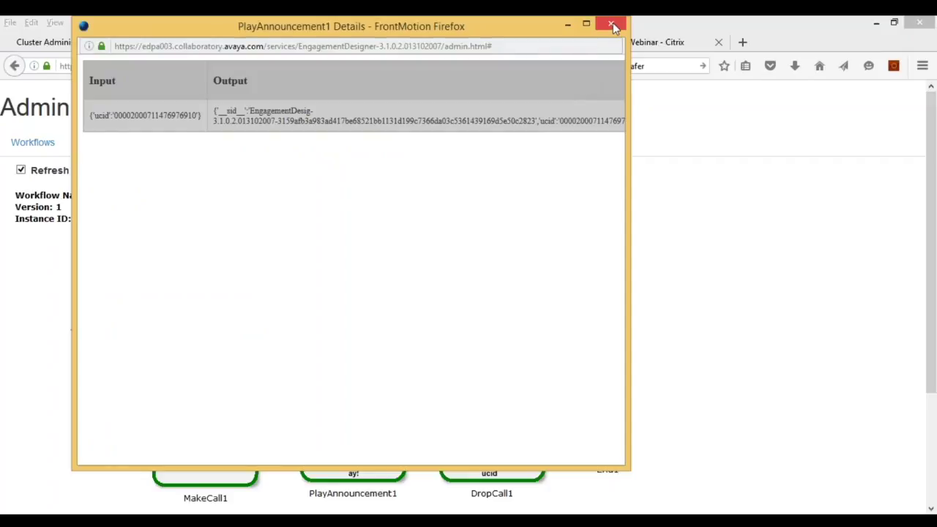
pyautogui.click(613, 23)
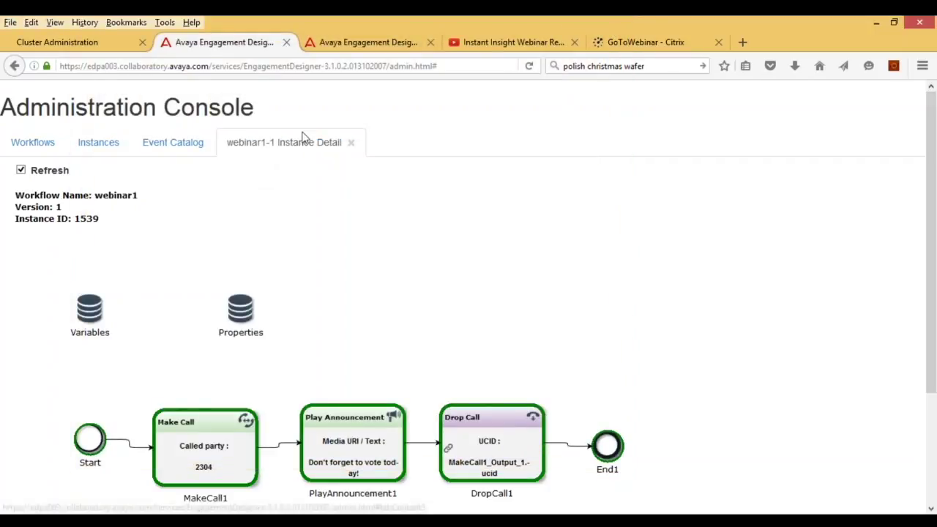
pyautogui.click(352, 143)
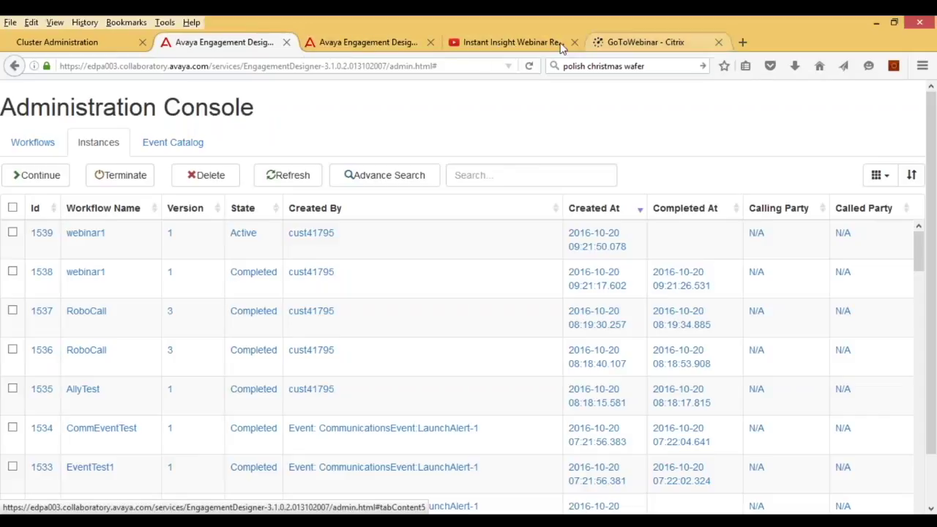
# - Delete MakeCall1, PlayAnnouncement1 and DropCall1 from webinar1, and move End1 closer to Start
pyautogui.click(393, 42)
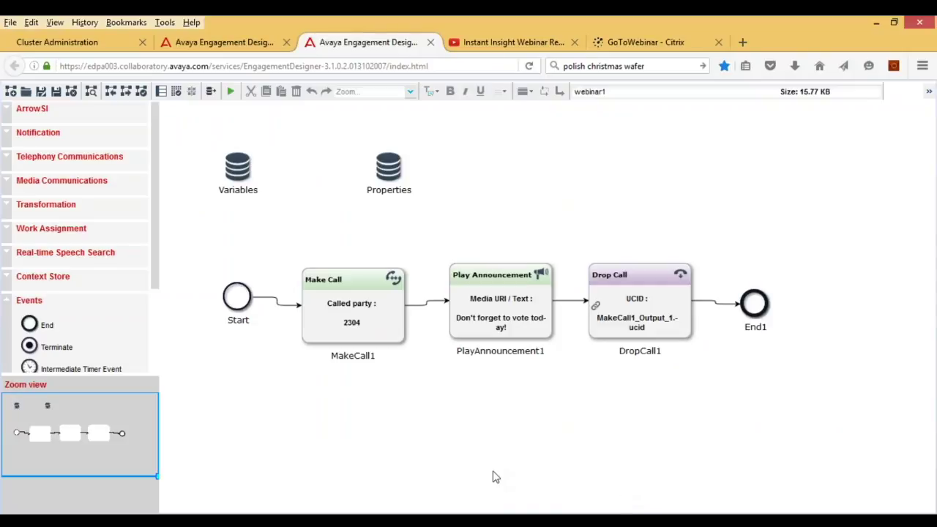
pyautogui.click(359, 315)
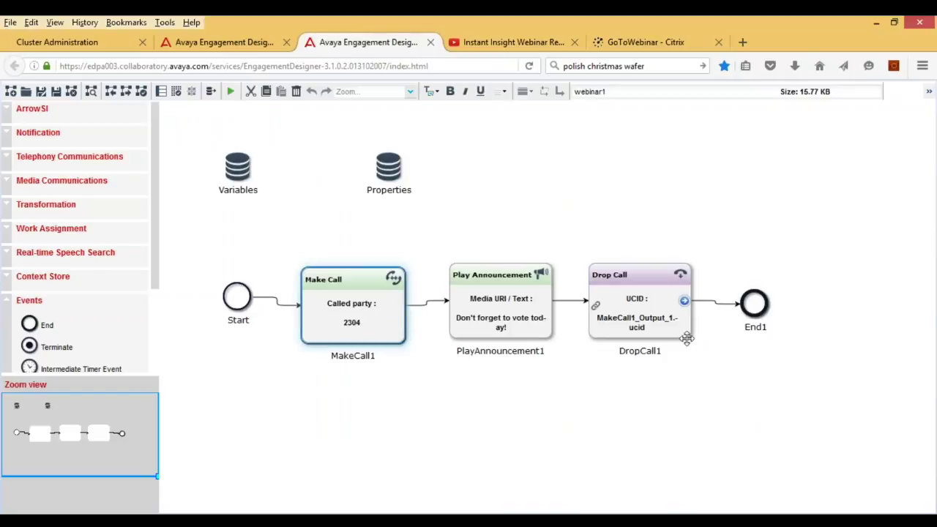
pyautogui.press('Delete')
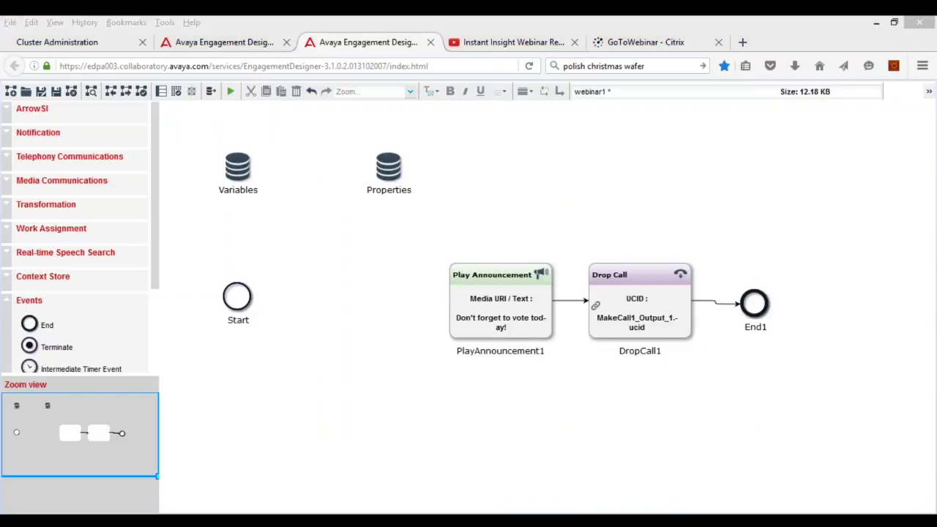
pyautogui.click(512, 315)
pyautogui.press('Delete')
pyautogui.click(607, 322)
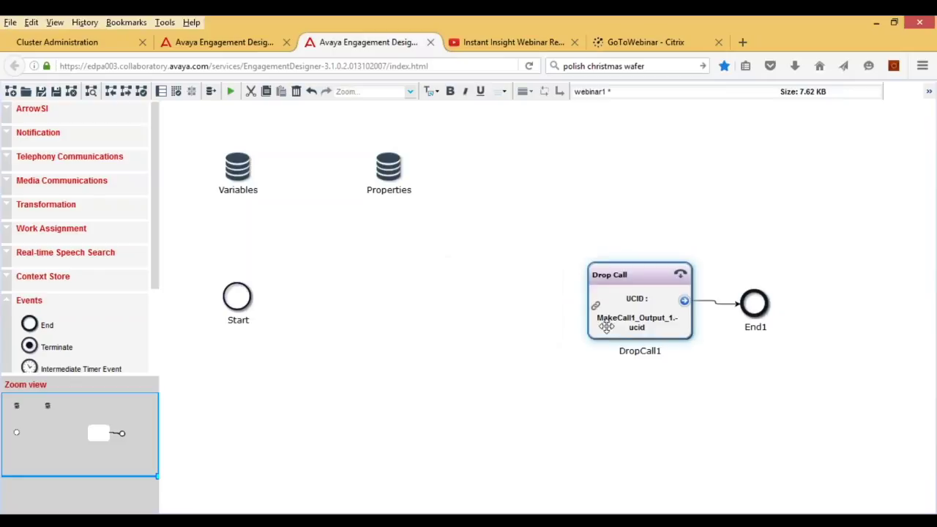
pyautogui.press('Delete')
pyautogui.moveTo(754, 303); pyautogui.dragTo(524, 304)
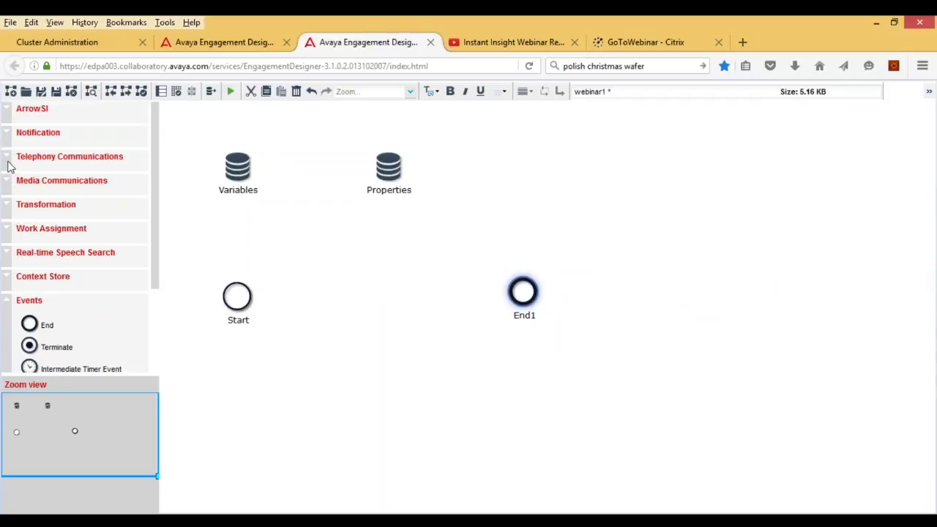
# - Add a Send Text Message step and wire Start → SendTextMessage1 → End1
pyautogui.click(9, 134)
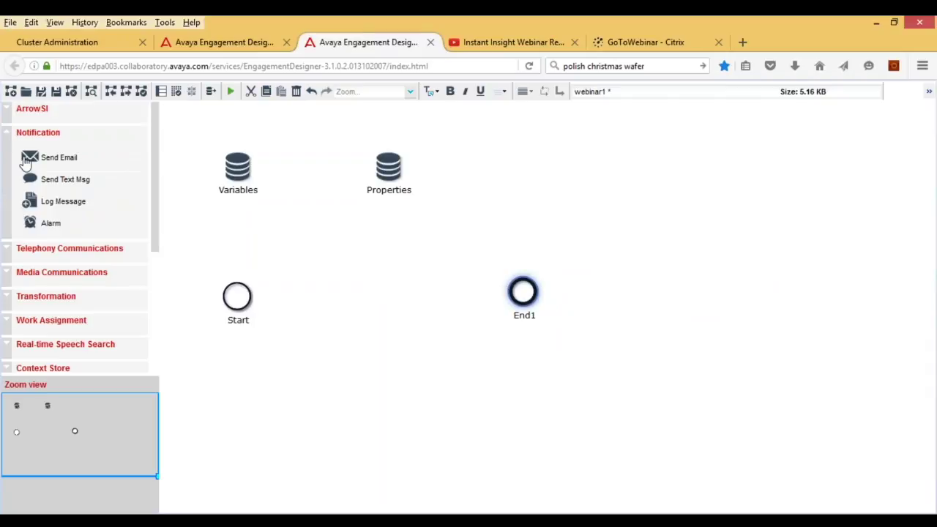
pyautogui.moveTo(40, 187); pyautogui.dragTo(330, 261)
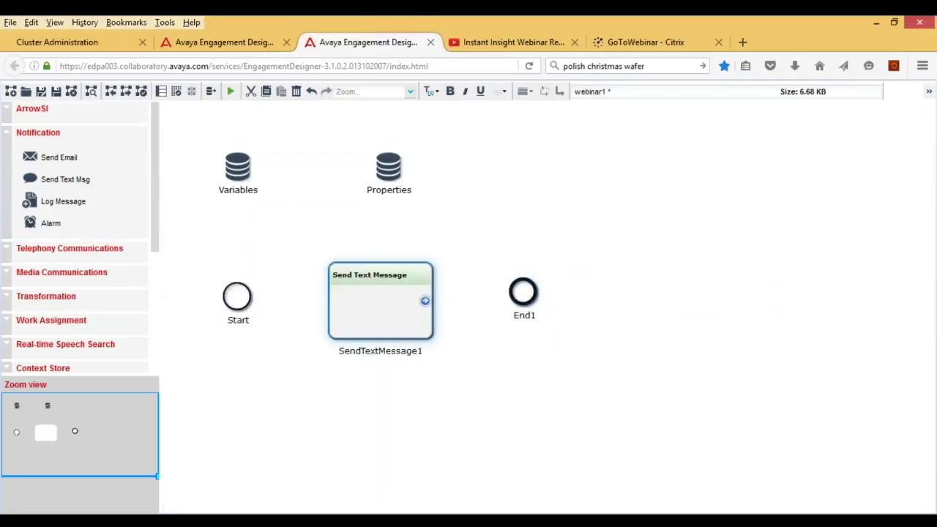
pyautogui.moveTo(236, 297); pyautogui.dragTo(344, 313)
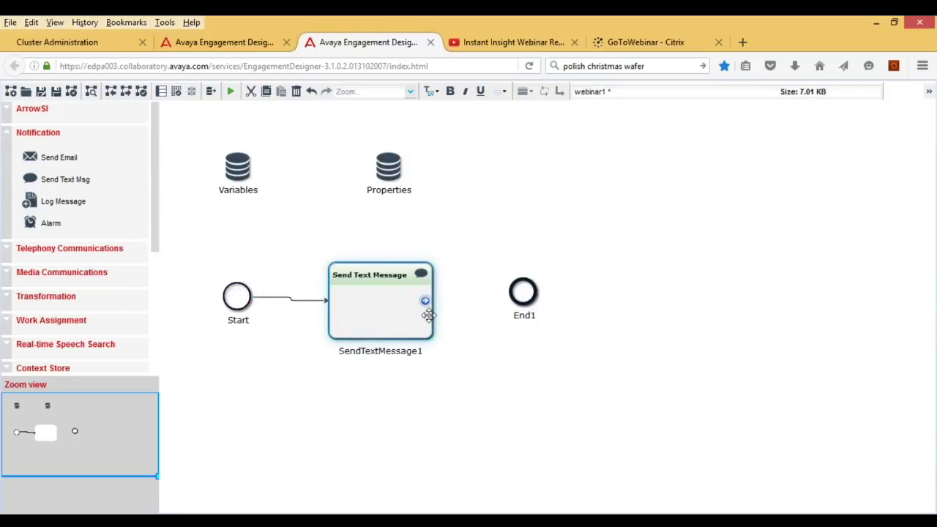
pyautogui.moveTo(425, 302); pyautogui.dragTo(523, 291)
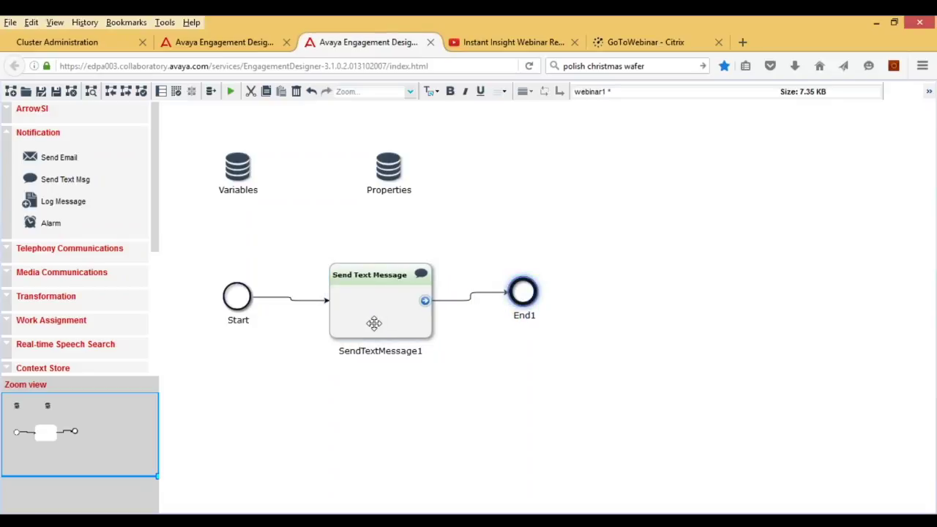
# - Set SendTextMessage1's sender and recipient to the same phone number
pyautogui.rightClick(374, 324)
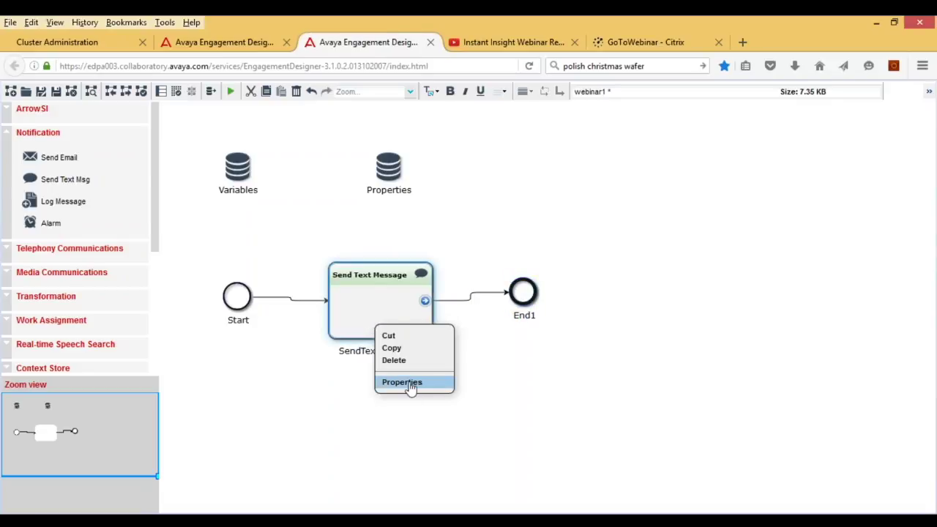
pyautogui.click(402, 382)
pyautogui.click(496, 226)
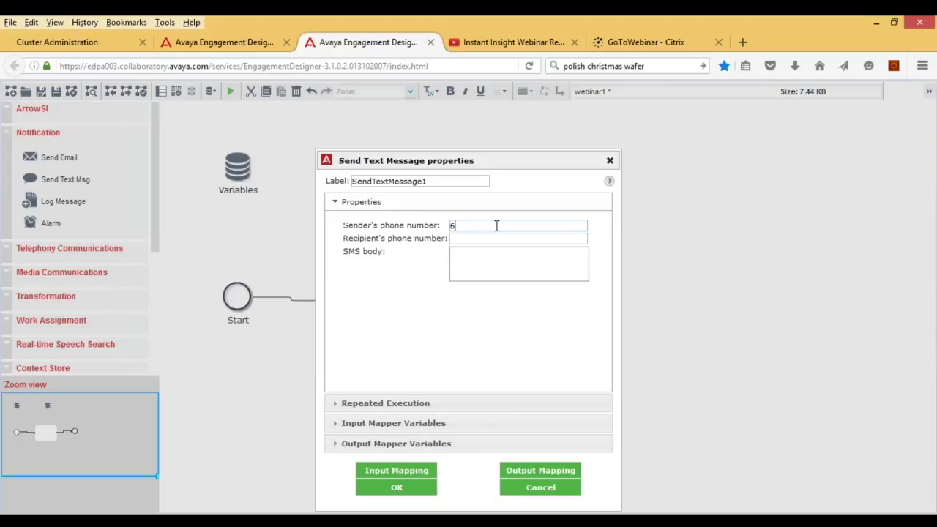
pyautogui.moveTo(532, 222); pyautogui.dragTo(366, 224)
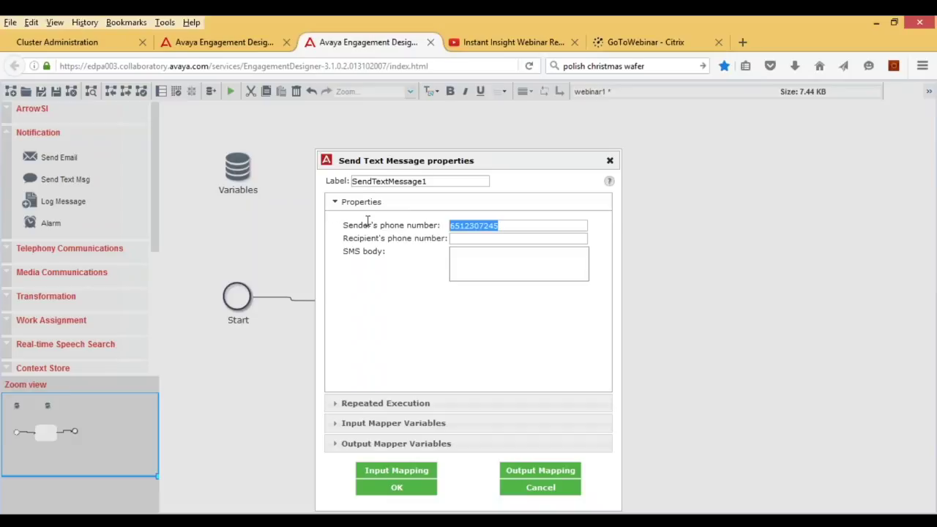
pyautogui.hotkey('ctrl', 'c')
pyautogui.click(473, 240)
pyautogui.hotkey('ctrl', 'v')
# - Enter the SMS body "Don't forget to vote!" and apply the properties
pyautogui.click(483, 254)
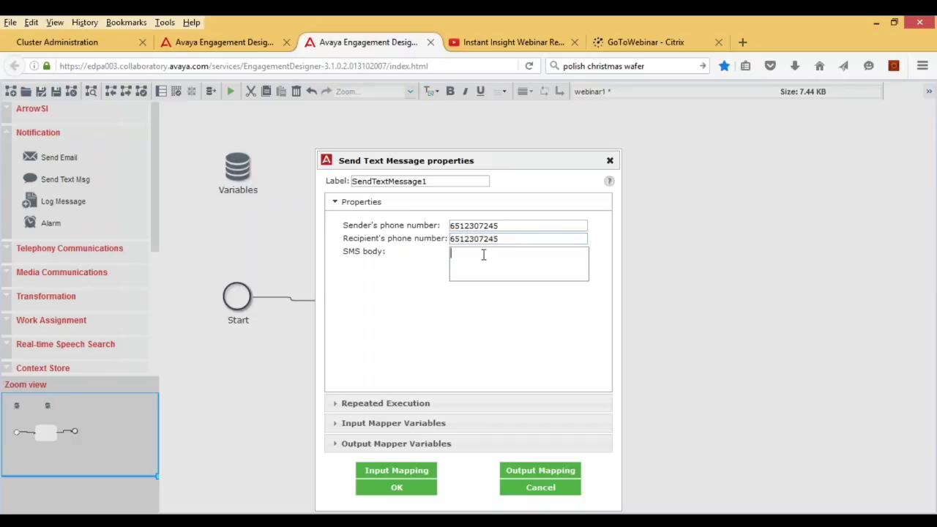
pyautogui.write("Don't forget to vote!")
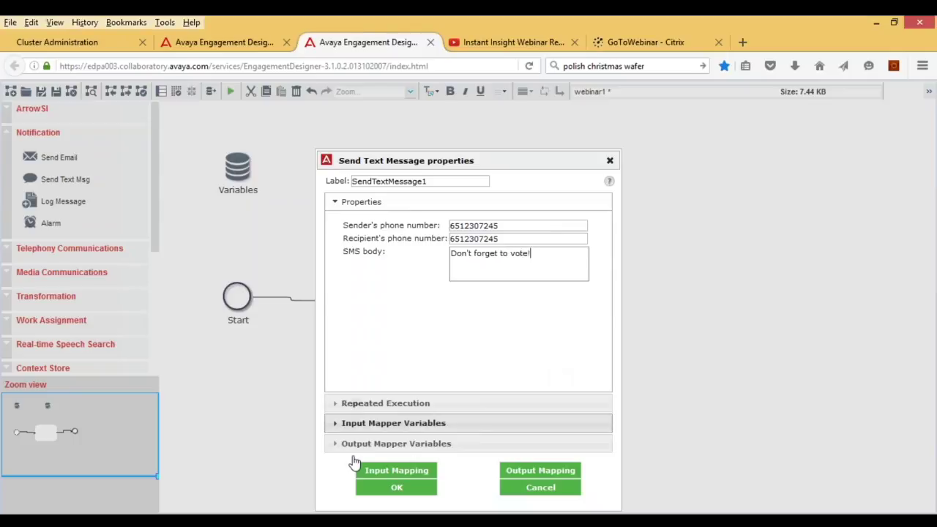
pyautogui.click(399, 487)
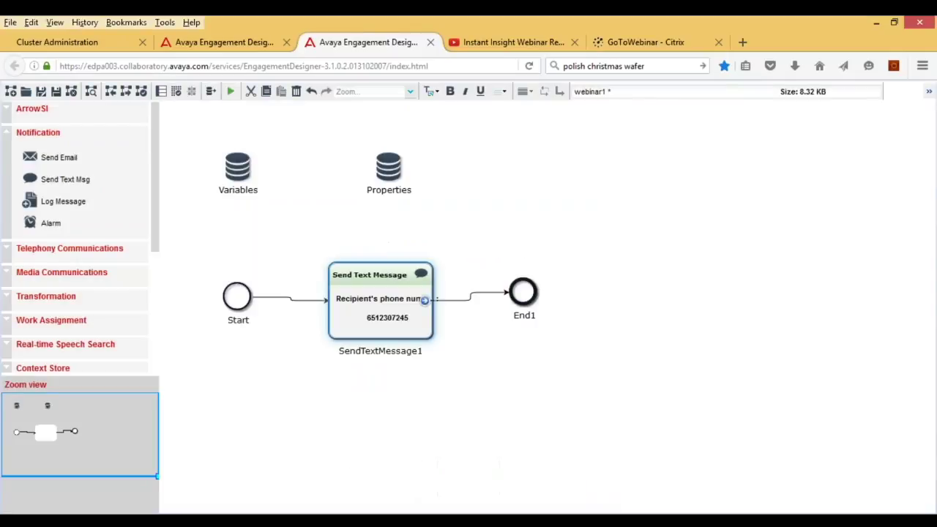
# - Save the webinar1 workflow and validate it for errors
pyautogui.click(39, 93)
pyautogui.click(141, 93)
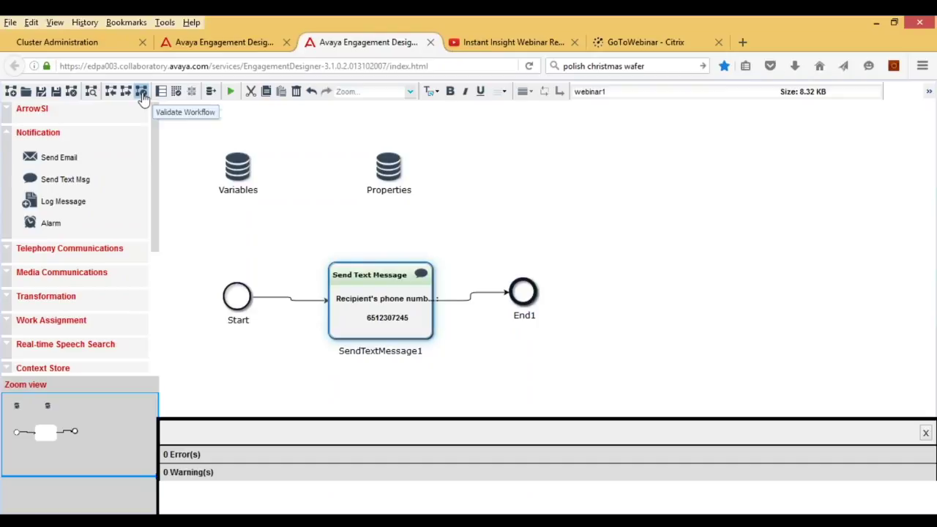
pyautogui.click(925, 433)
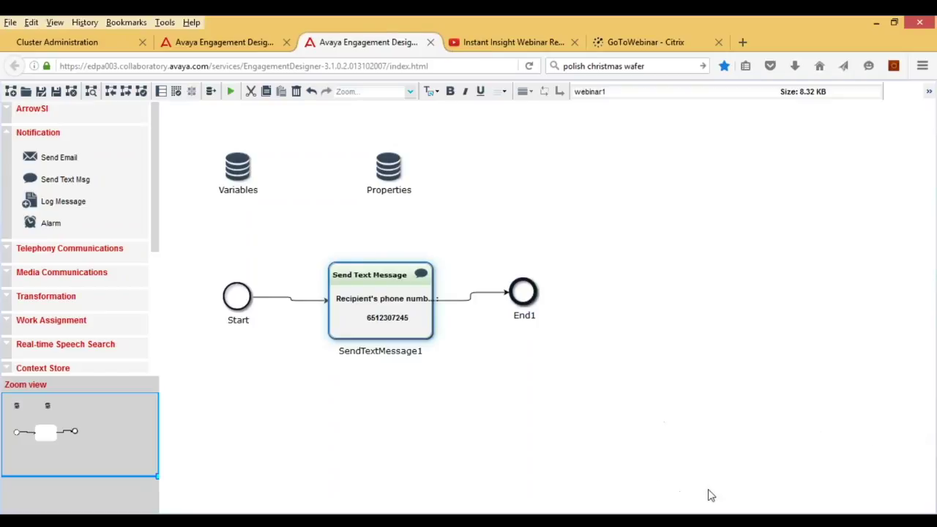
# - Deploy webinar1 as version 2, then return to the Administration Console
pyautogui.click(210, 92)
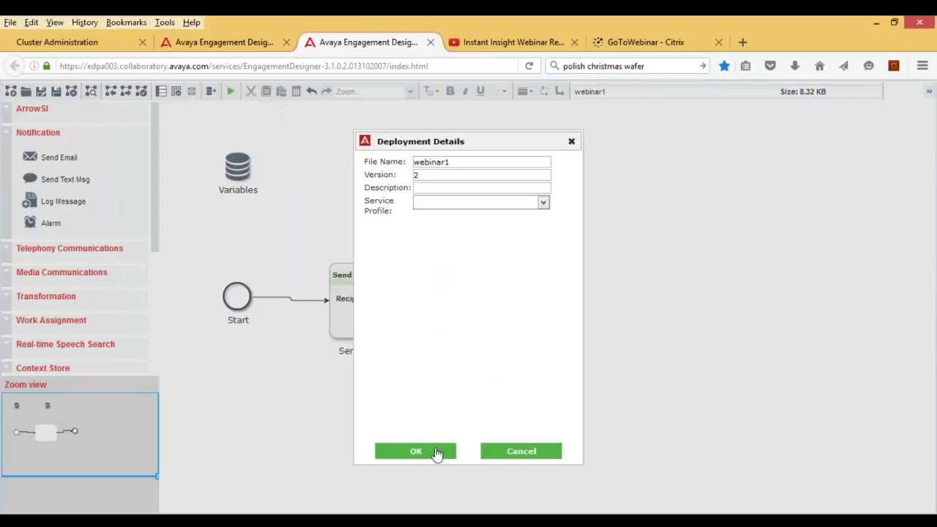
pyautogui.click(416, 450)
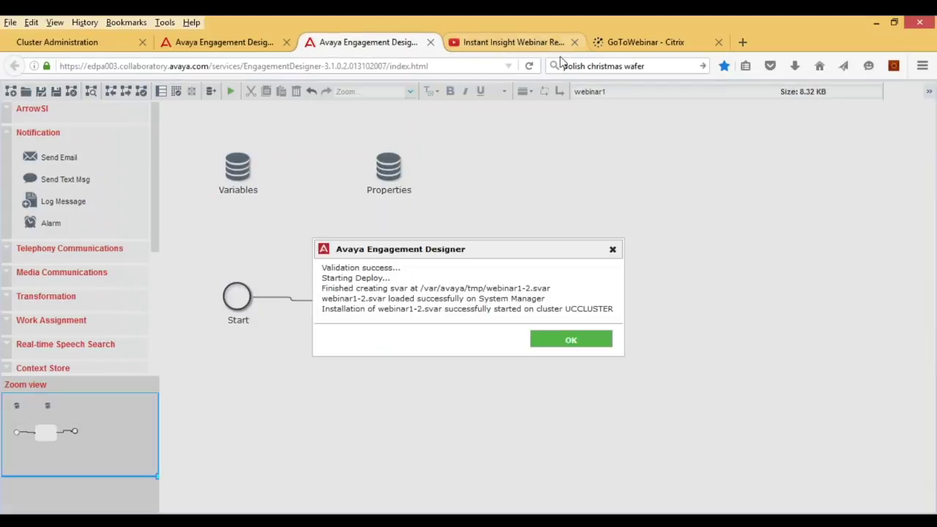
pyautogui.click(589, 343)
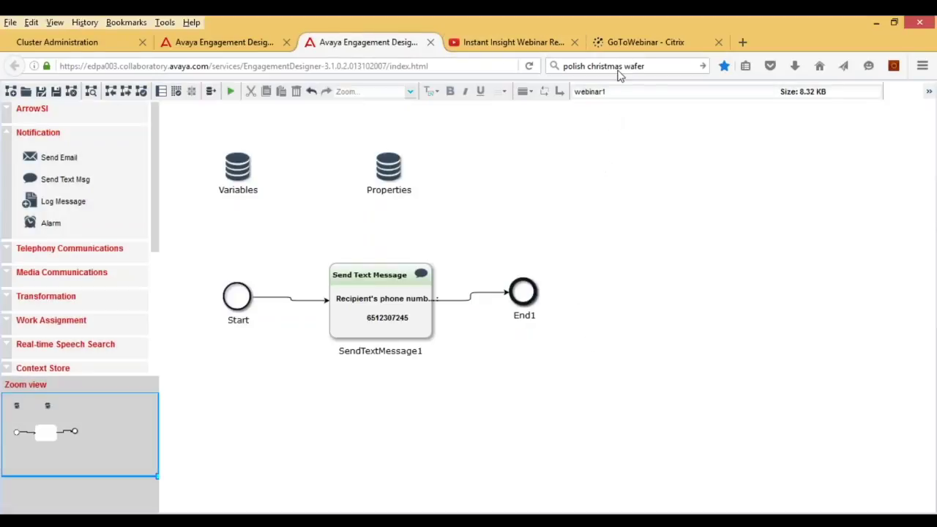
pyautogui.click(220, 42)
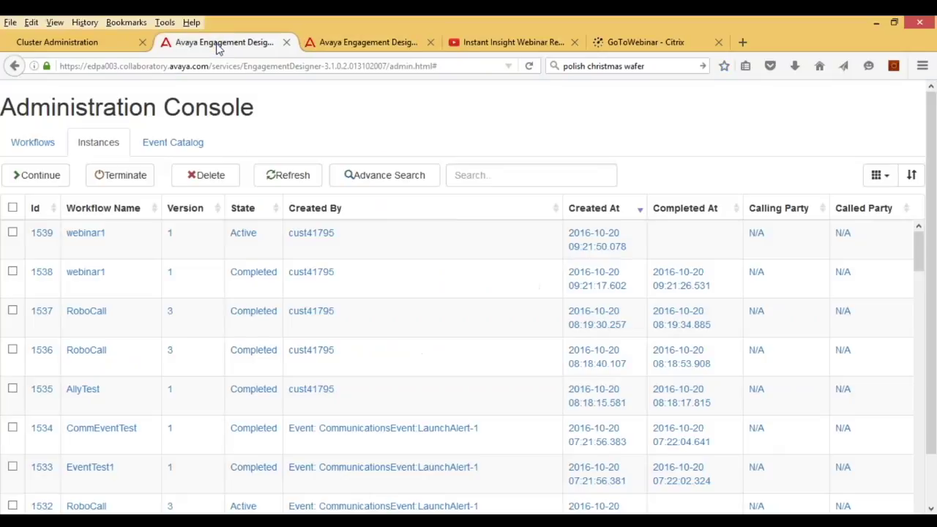
# - Refresh the Workflows list, create instance 1540 of webinar1 version 2, and view Instances
pyautogui.click(46, 147)
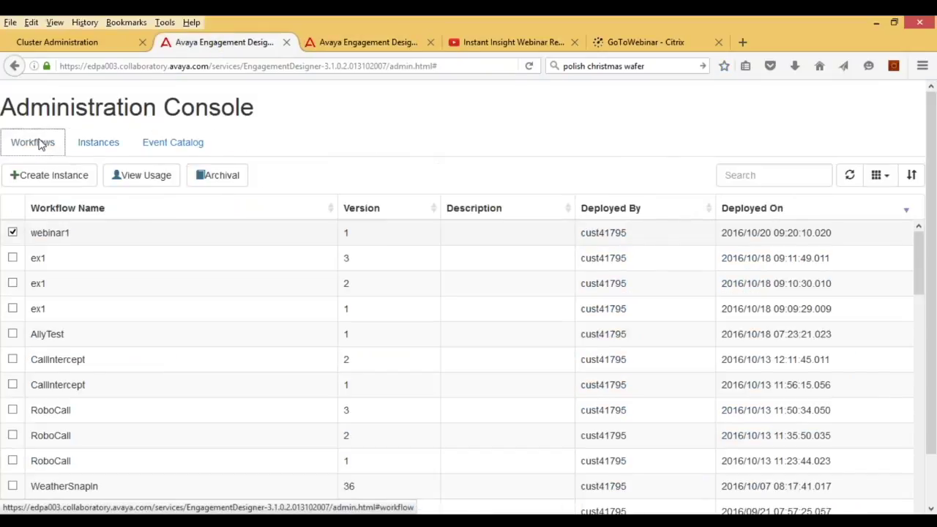
pyautogui.click(847, 181)
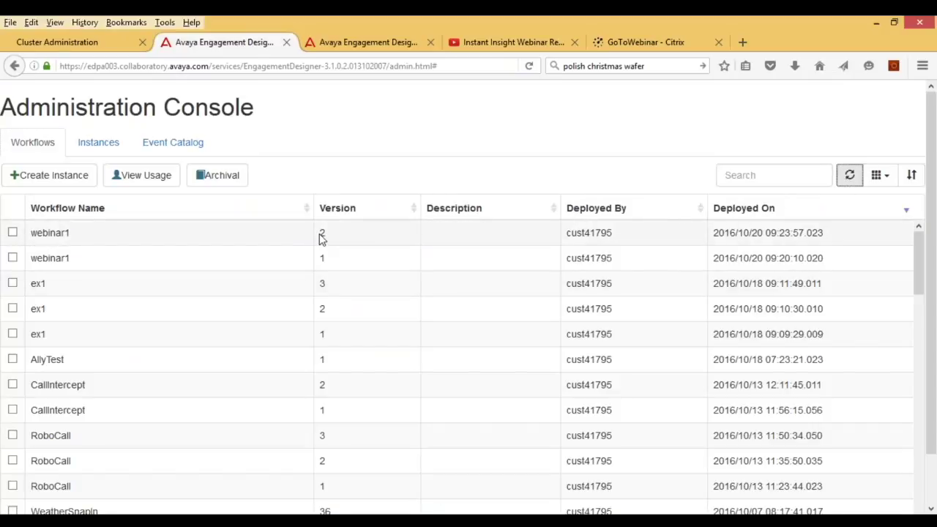
pyautogui.click(12, 234)
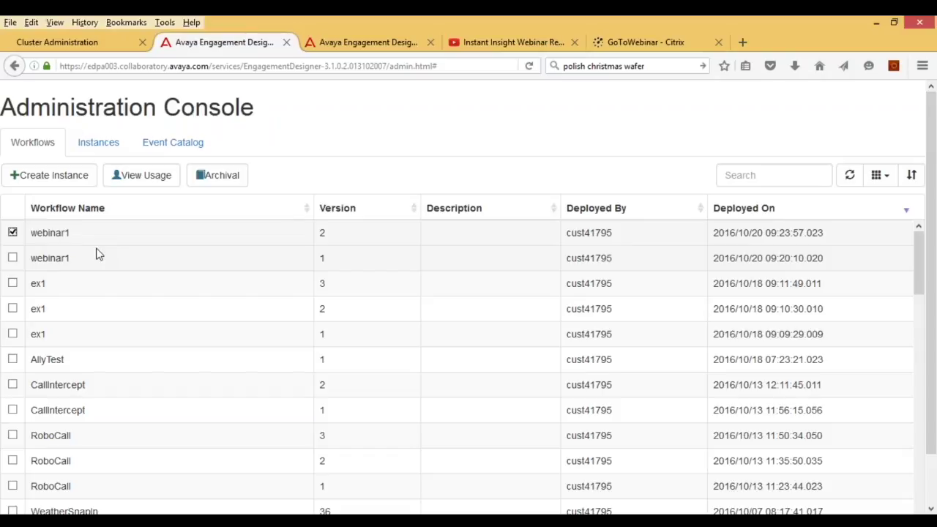
pyautogui.click(83, 180)
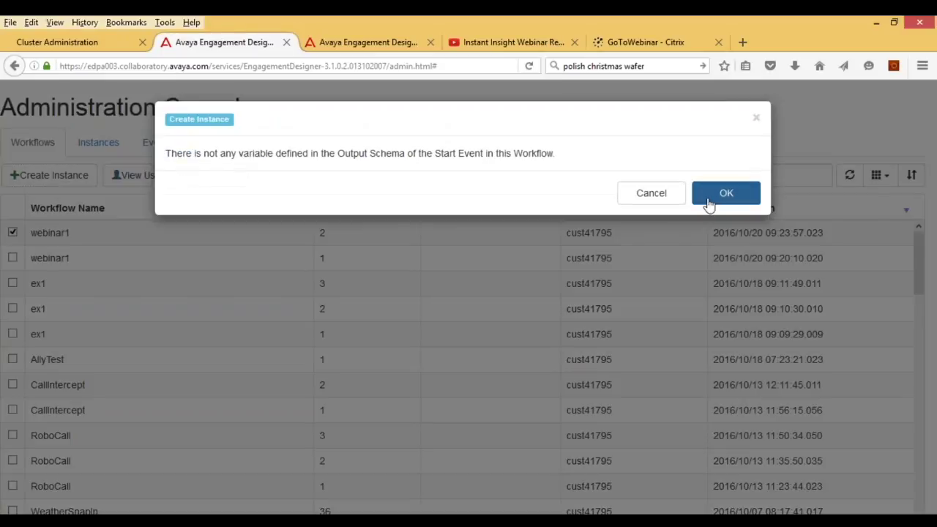
pyautogui.click(708, 196)
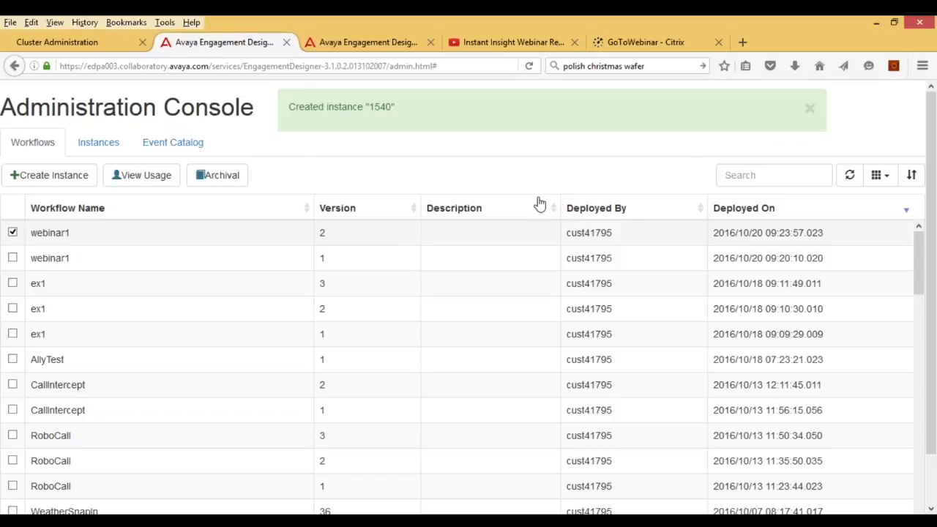
pyautogui.click(107, 145)
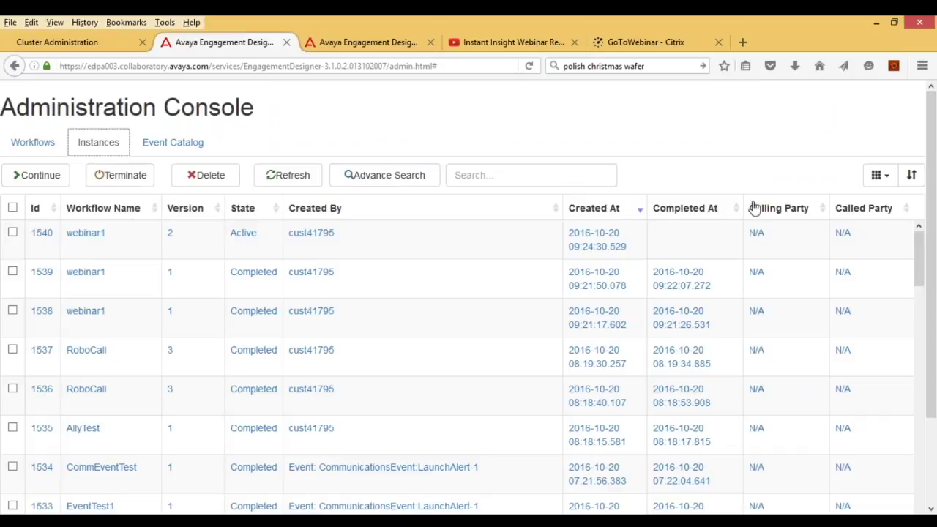
# - Refresh the Instances list and check instance 1540's detail shows it Completed
pyautogui.click(285, 176)
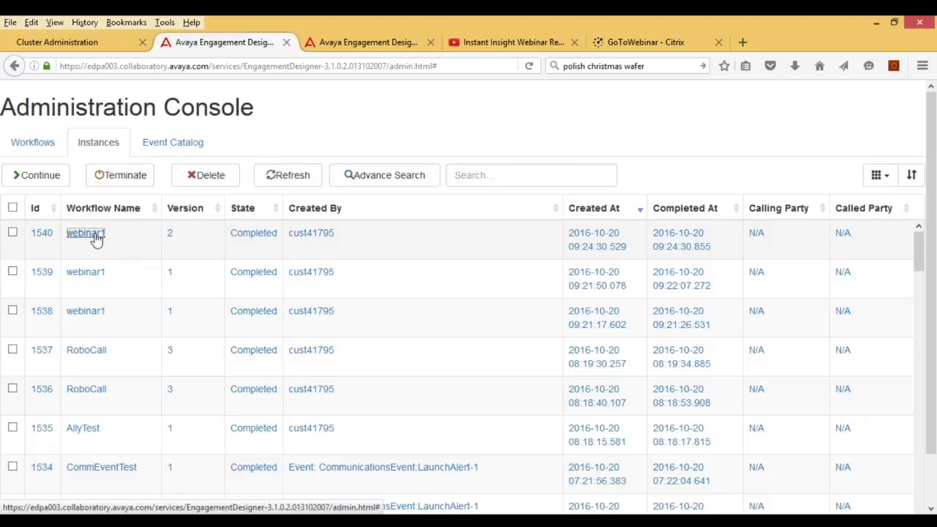
pyautogui.click(94, 234)
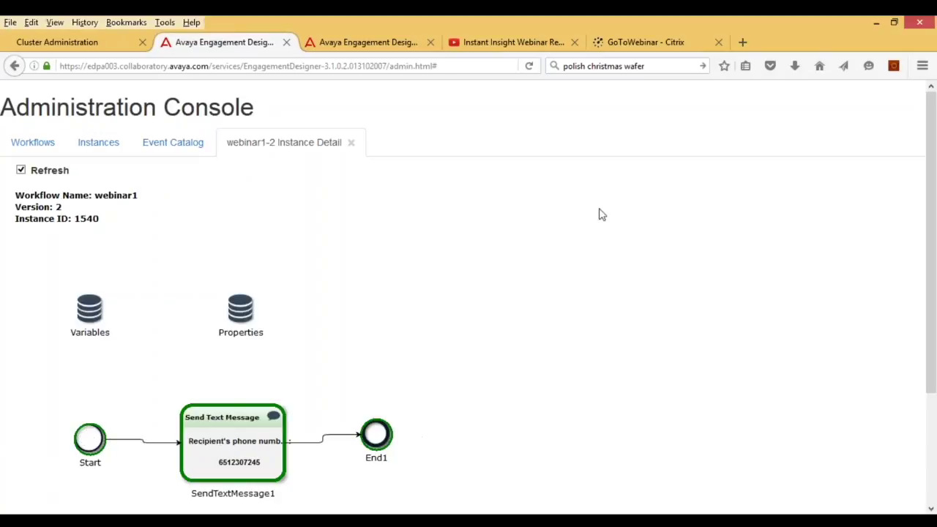
pyautogui.click(351, 144)
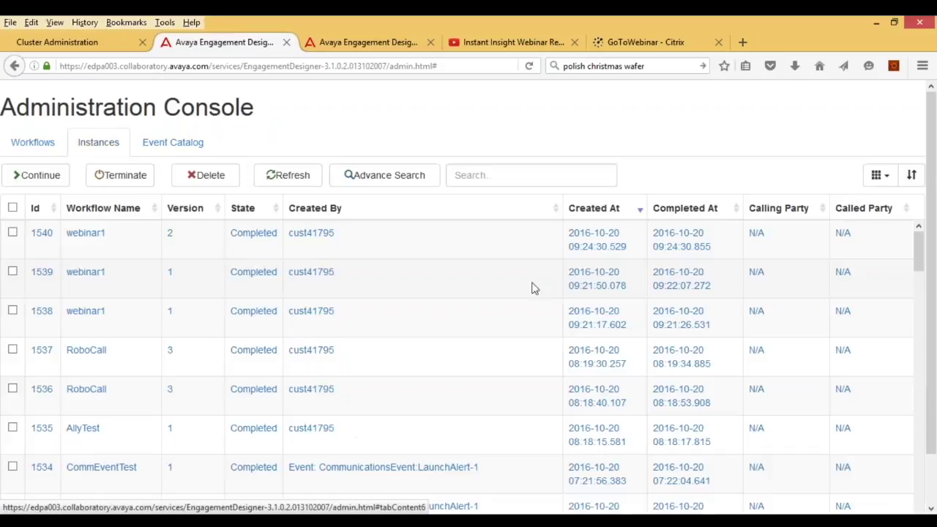
# - In the webinar1 designer, delete the SendTextMessage1 SMS body text and apply the properties
pyautogui.click(345, 43)
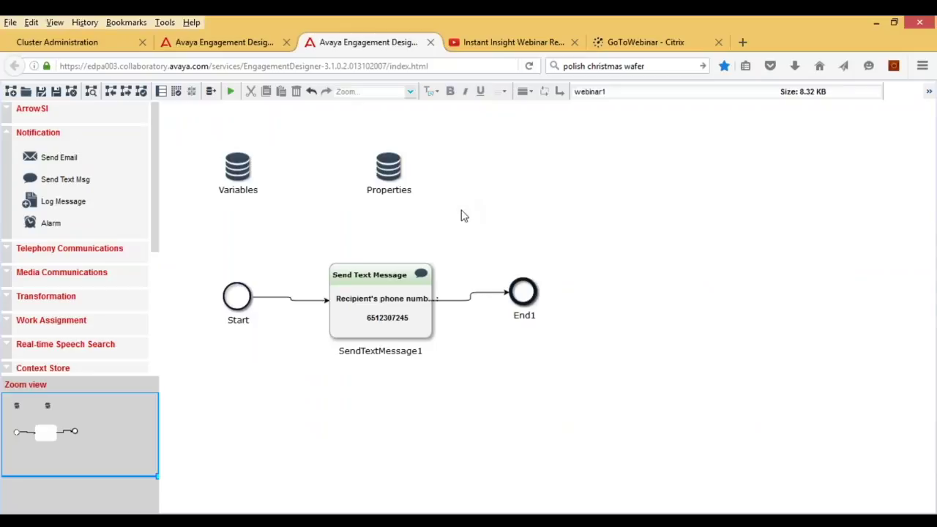
pyautogui.moveTo(355, 294)
pyautogui.rightClick(354, 295)
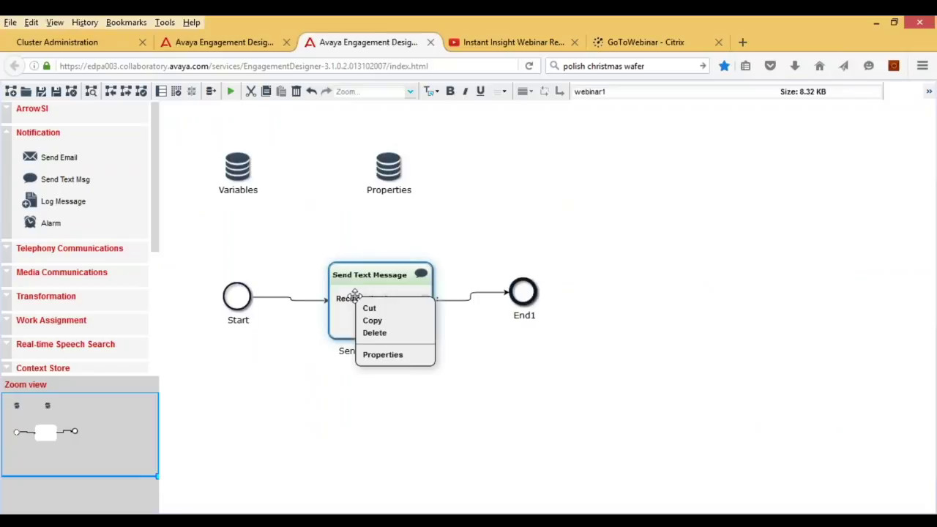
pyautogui.click(388, 356)
pyautogui.tripleClick(511, 253)
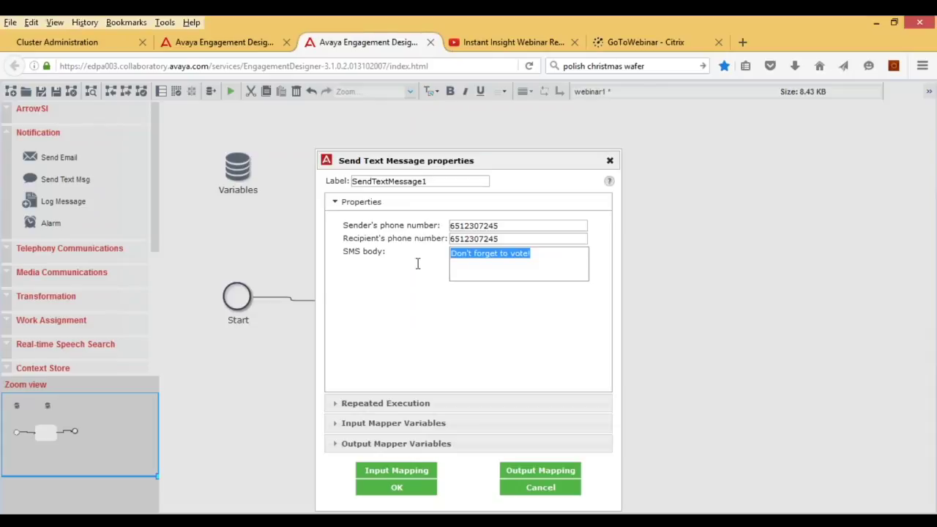
pyautogui.press('Delete')
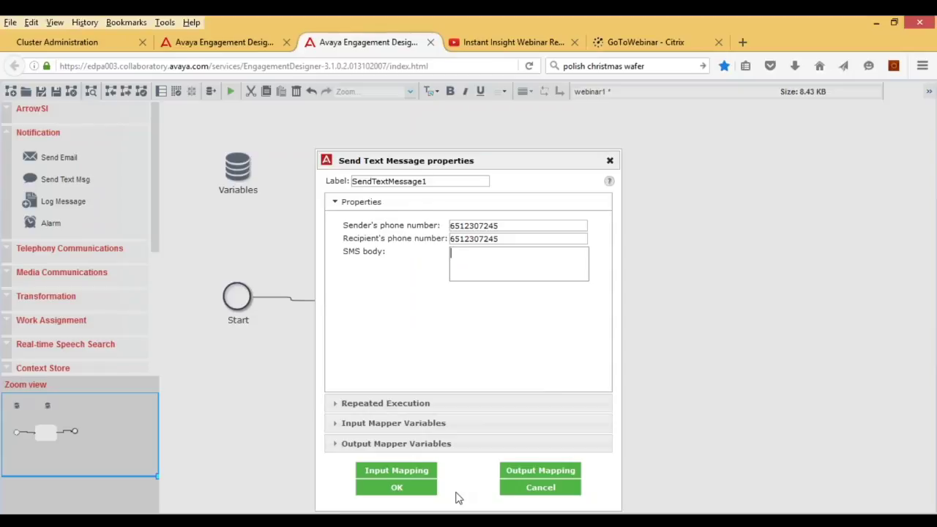
pyautogui.click(389, 489)
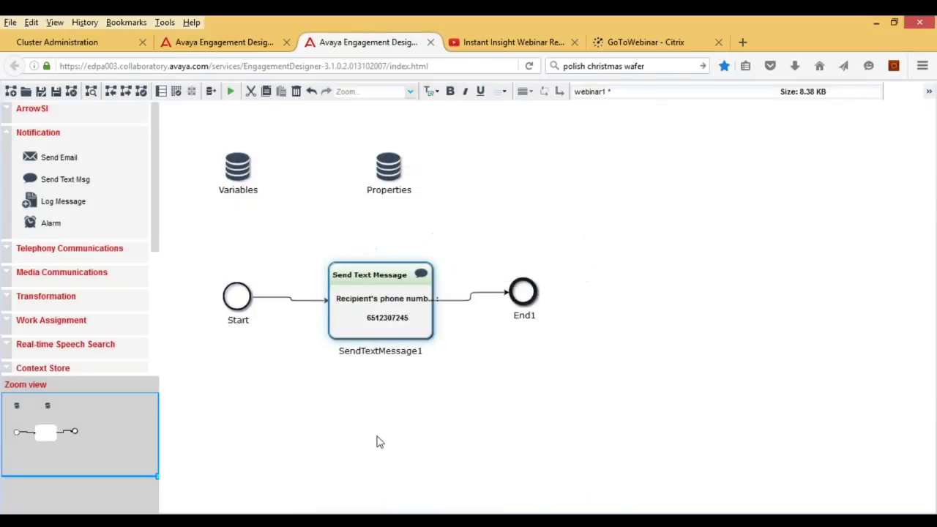
# - In the workflow Properties object, add a RoboMsg entry with value "Don't forget to vote today, Dummy!"
pyautogui.rightClick(385, 169)
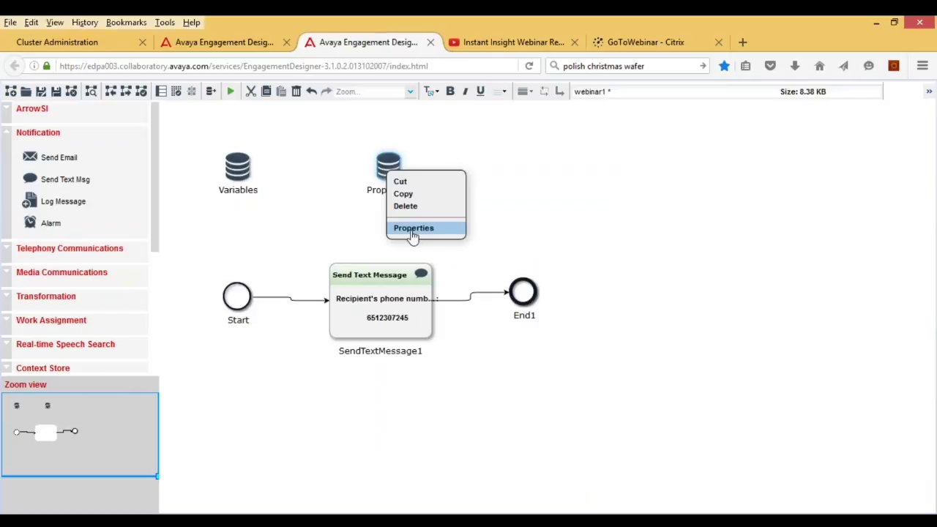
pyautogui.click(414, 228)
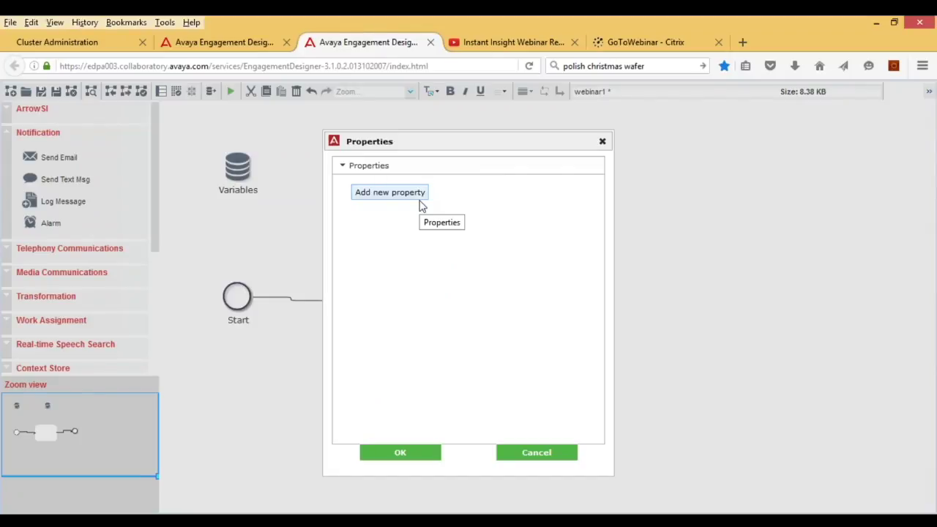
pyautogui.click(409, 193)
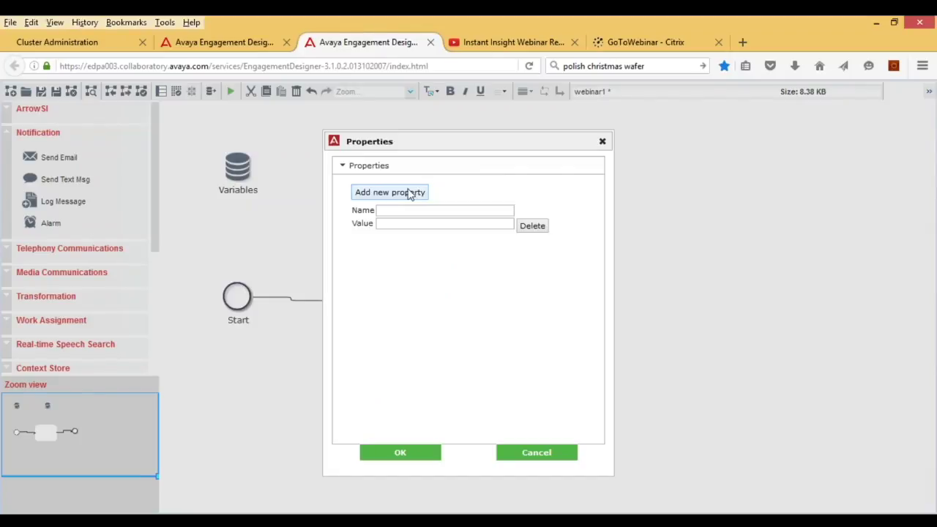
pyautogui.click(414, 210)
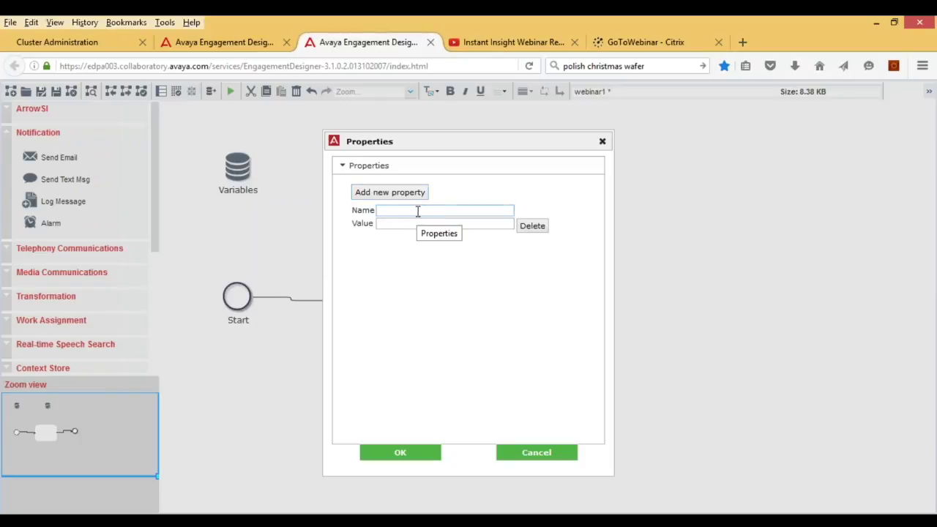
pyautogui.write('RoboMsg')
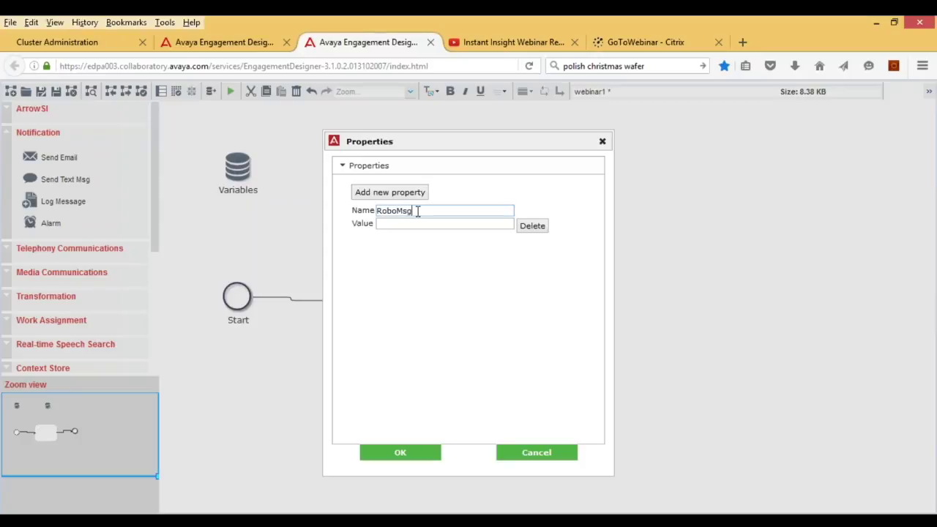
pyautogui.click(416, 225)
pyautogui.write("Don't forget to vote toda")
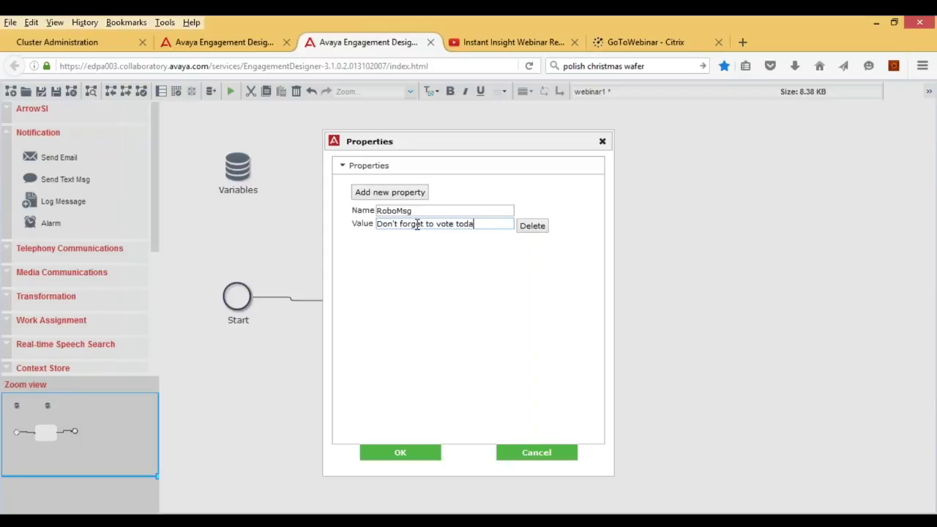
pyautogui.write('y, Dummy!')
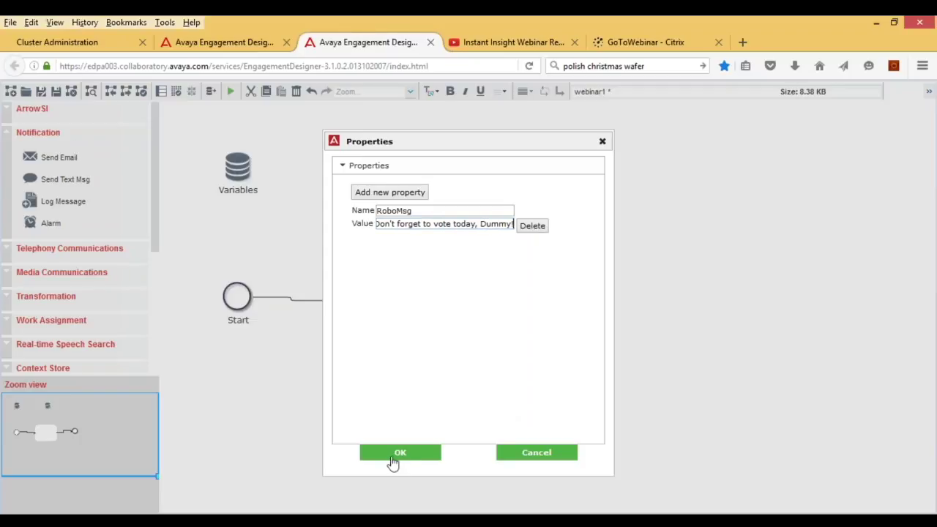
pyautogui.click(388, 454)
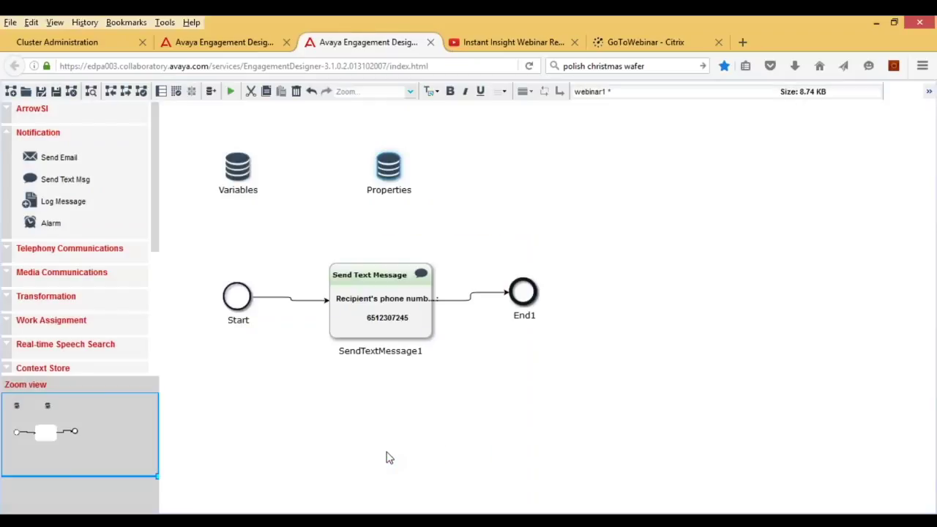
# - Map Properties.RoboMsg to SendTextMessage1's smsBody input and save the mapping
pyautogui.rightClick(345, 312)
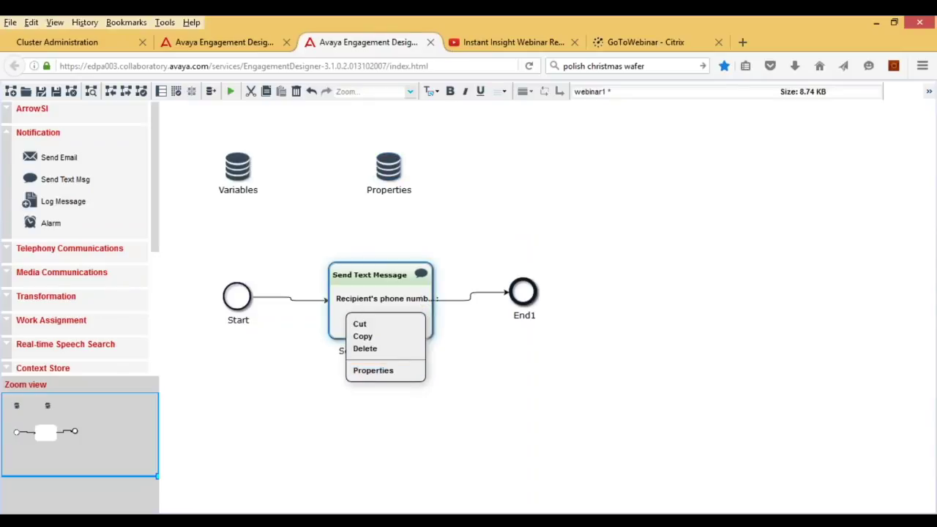
pyautogui.click(373, 370)
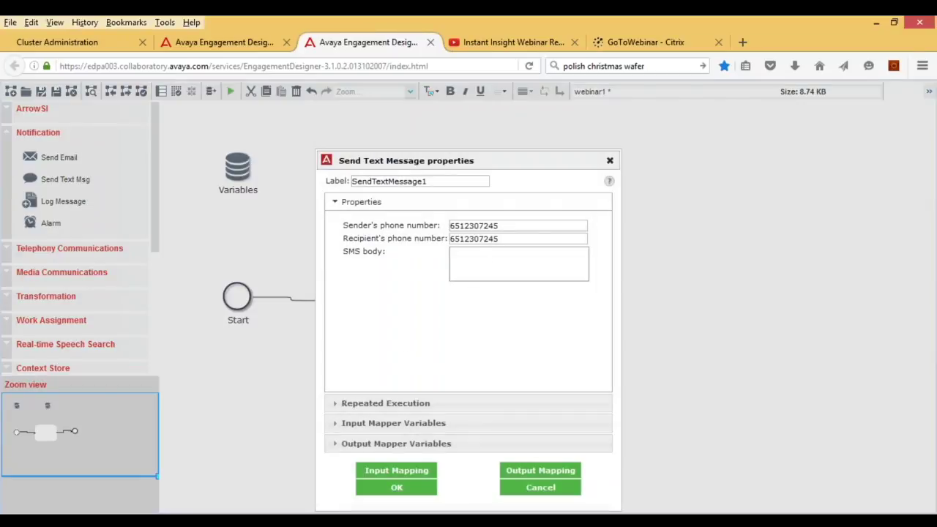
pyautogui.click(403, 471)
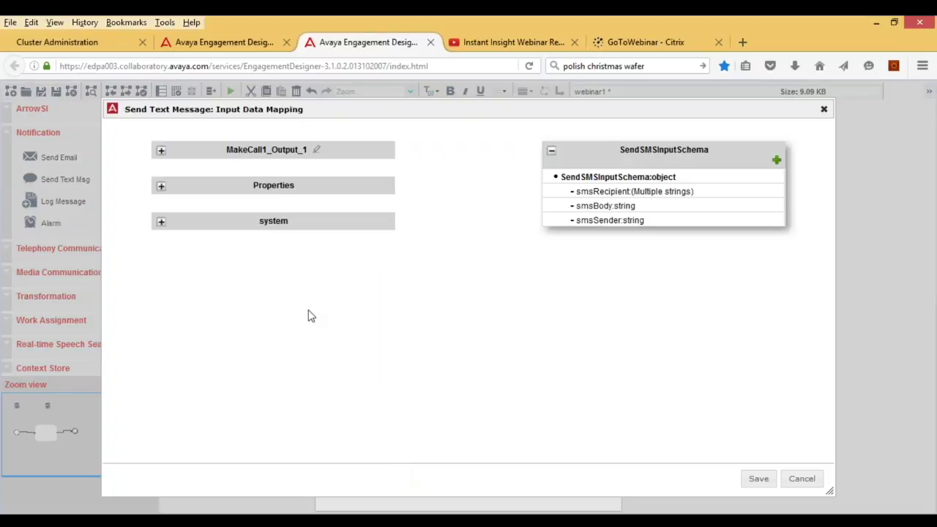
pyautogui.click(161, 187)
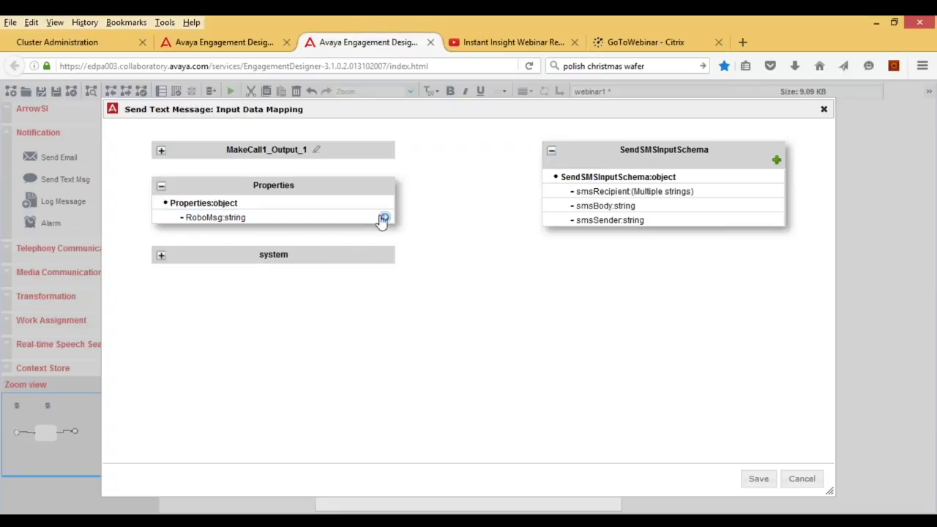
pyautogui.moveTo(383, 218); pyautogui.dragTo(582, 223)
pyautogui.click(758, 480)
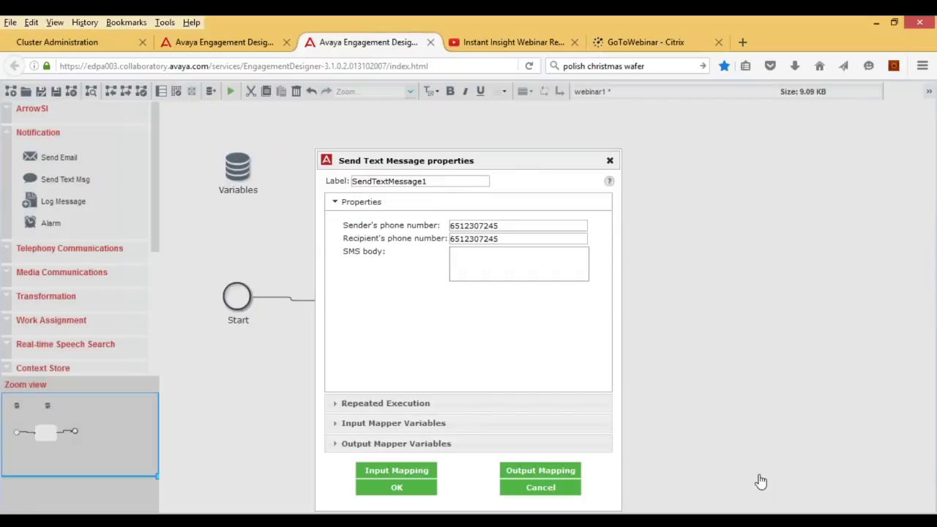
pyautogui.click(396, 488)
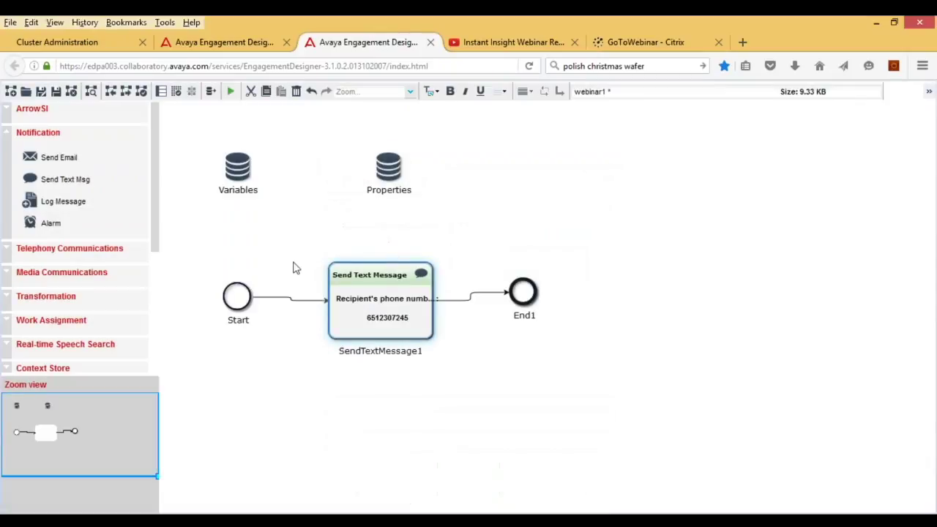
# - Save webinar1 and deploy it as webinar1-3 to cluster UCCLUSTER, dismissing the success report
pyautogui.click(41, 93)
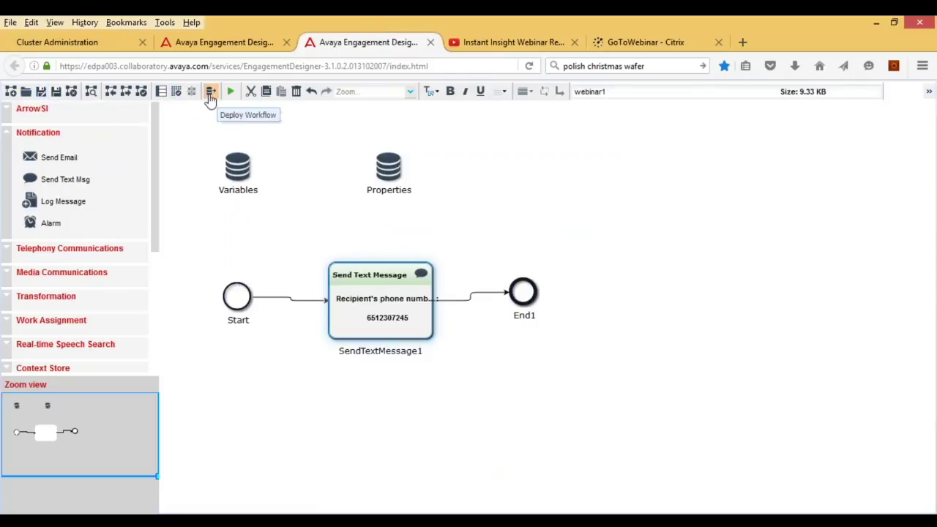
pyautogui.click(211, 93)
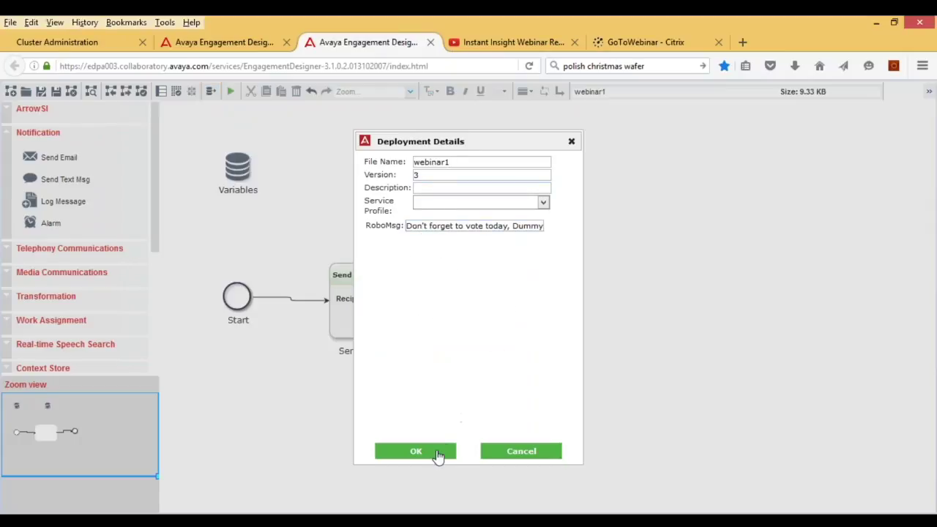
pyautogui.click(439, 441)
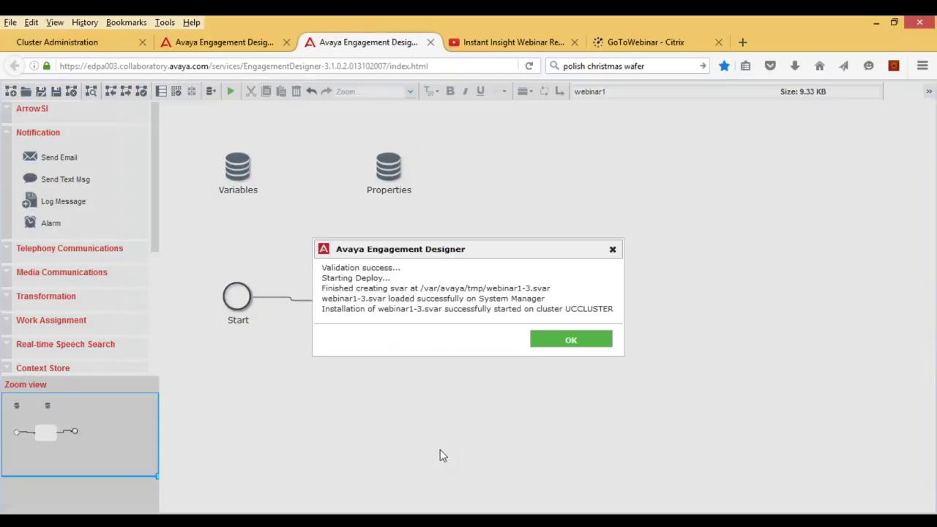
pyautogui.click(576, 341)
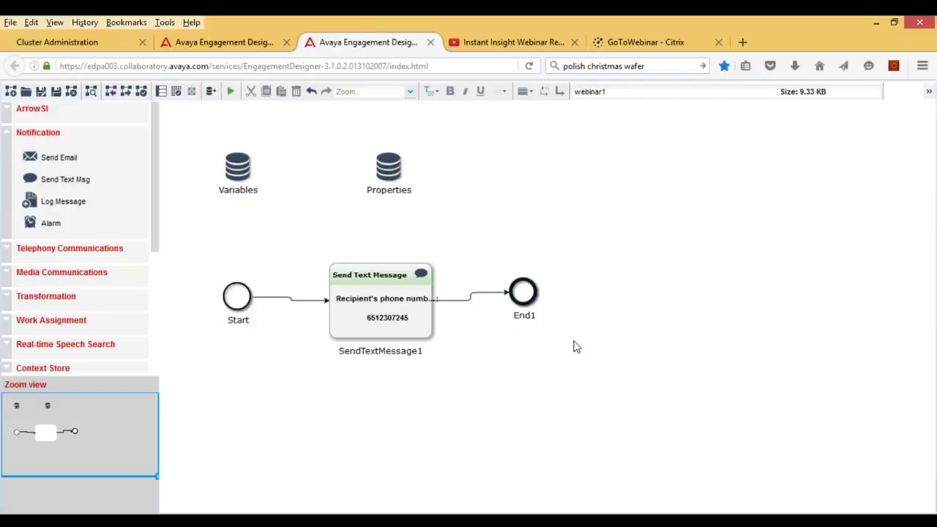
# - Under Cluster Administration Attributes, show the Service Globals for the webinar1 service
pyautogui.click(229, 44)
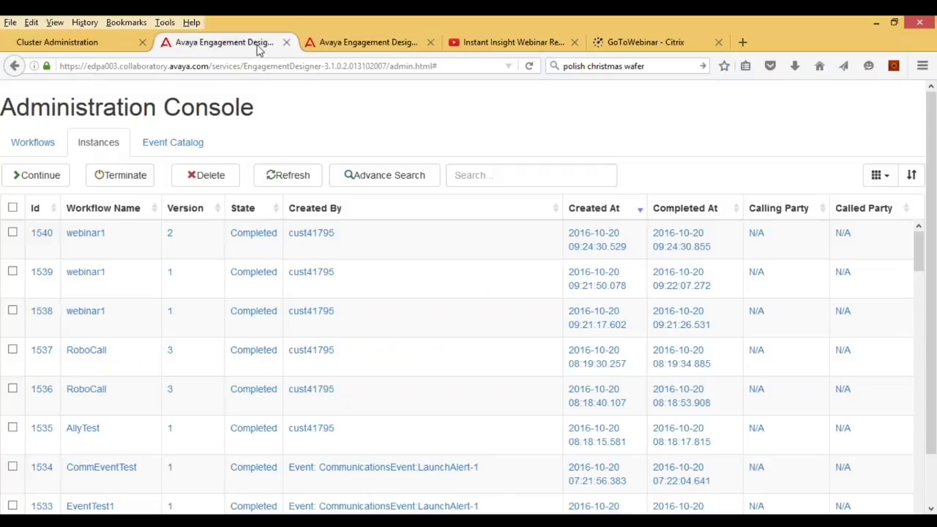
pyautogui.click(94, 43)
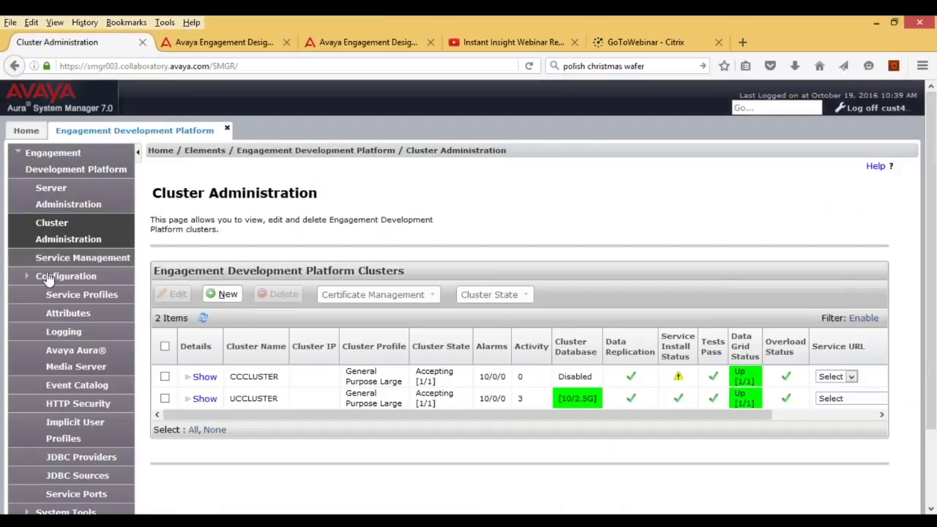
pyautogui.click(66, 317)
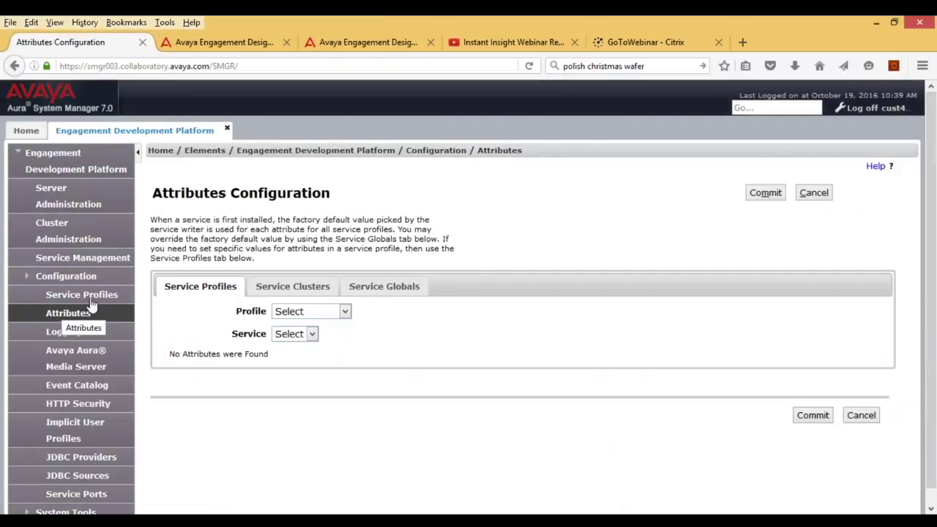
pyautogui.click(390, 289)
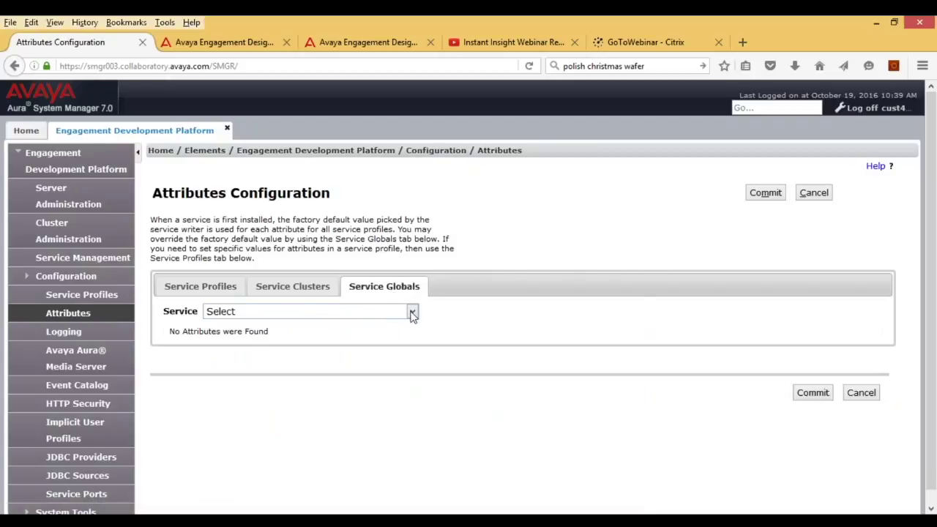
pyautogui.click(412, 313)
pyautogui.moveTo(418, 350); pyautogui.dragTo(418, 521)
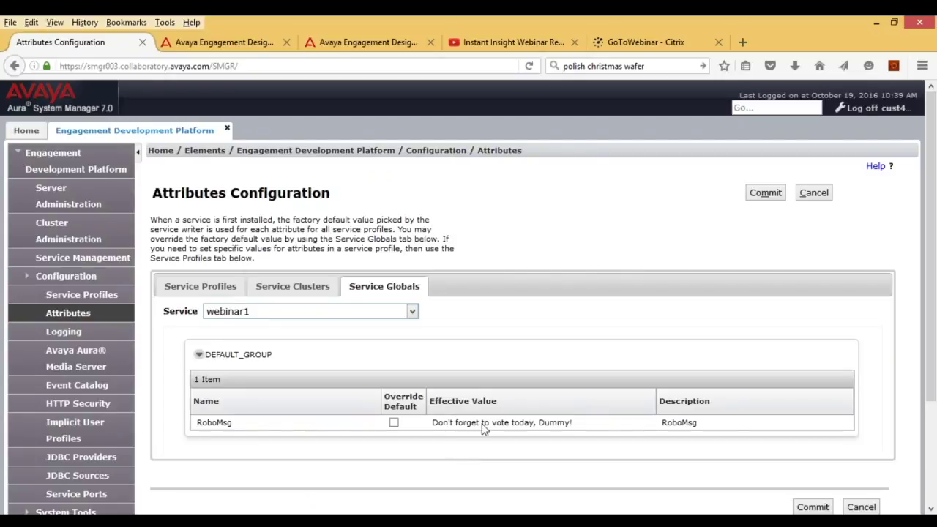
# - Override RoboMsg's default and change its effective value to "Don't forget to vote today, friend!"
pyautogui.click(394, 424)
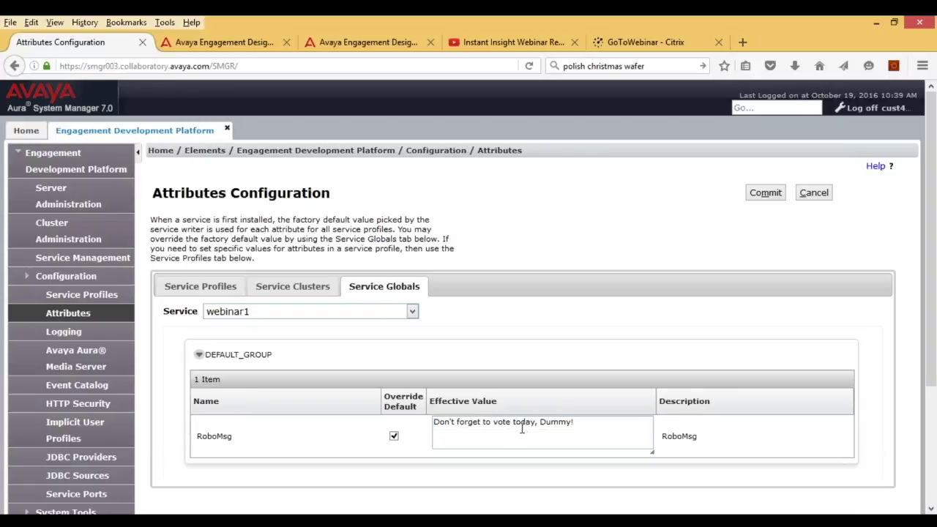
pyautogui.click(576, 422)
pyautogui.press('BackSpace')
pyautogui.press('BackSpace')
pyautogui.press('BackSpace')
pyautogui.press('BackSpace')
pyautogui.press('BackSpace')
pyautogui.press('BackSpace')
pyautogui.press('BackSpace')
pyautogui.press('BackSpace')
pyautogui.write(', friend!')
# - Choose WebtextConnector in the Service Globals service list, discarding the pending RoboMsg changes
pyautogui.click(412, 311)
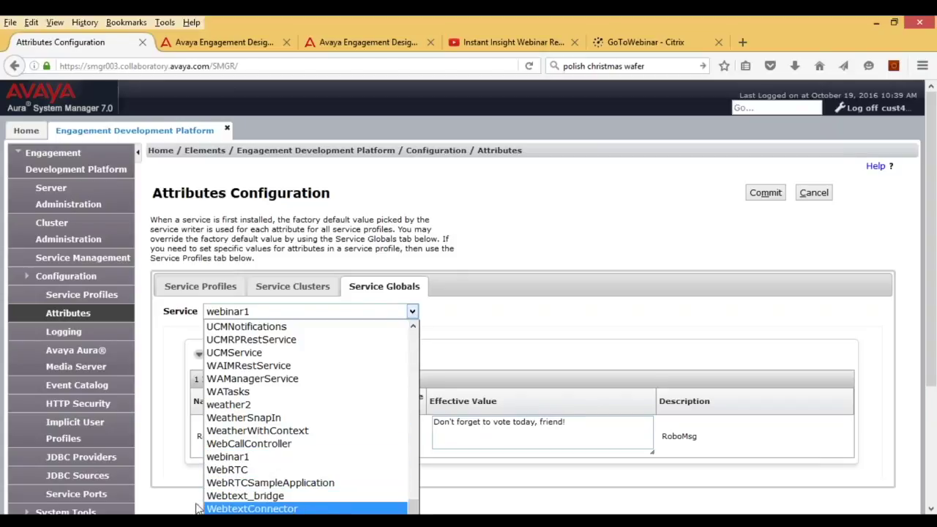
pyautogui.click(235, 508)
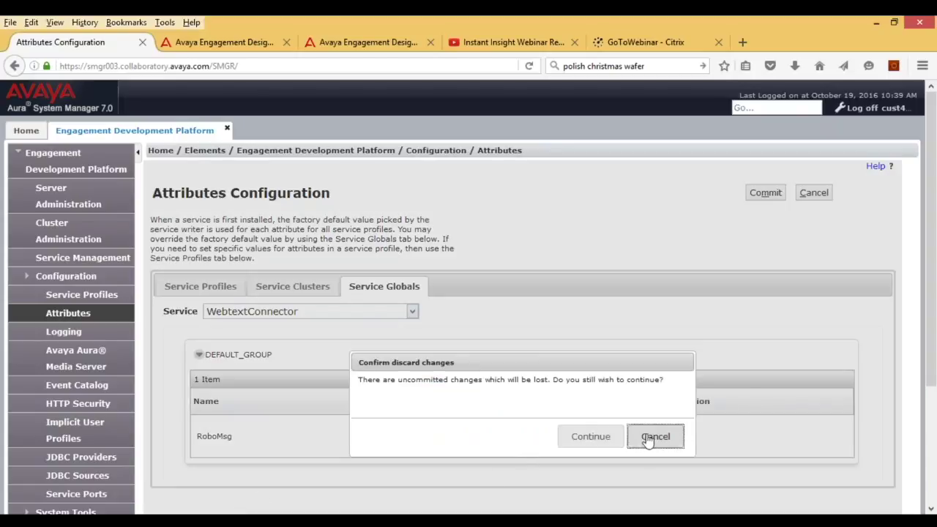
pyautogui.click(650, 439)
pyautogui.click(814, 195)
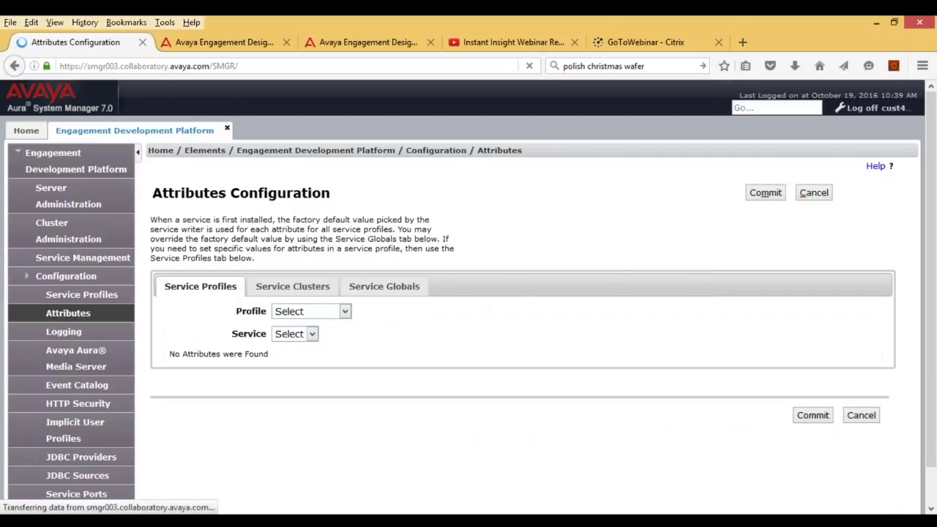
pyautogui.click(412, 311)
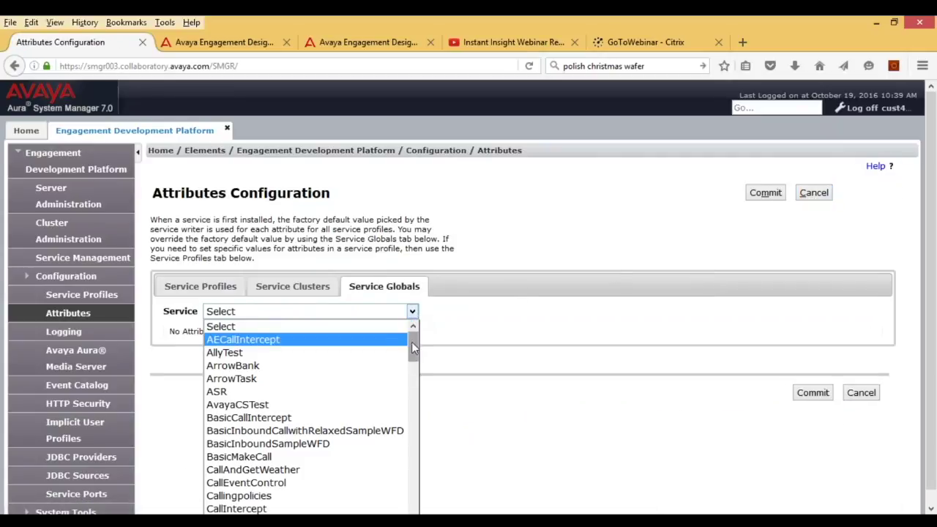
pyautogui.moveTo(411, 342); pyautogui.dragTo(431, 514)
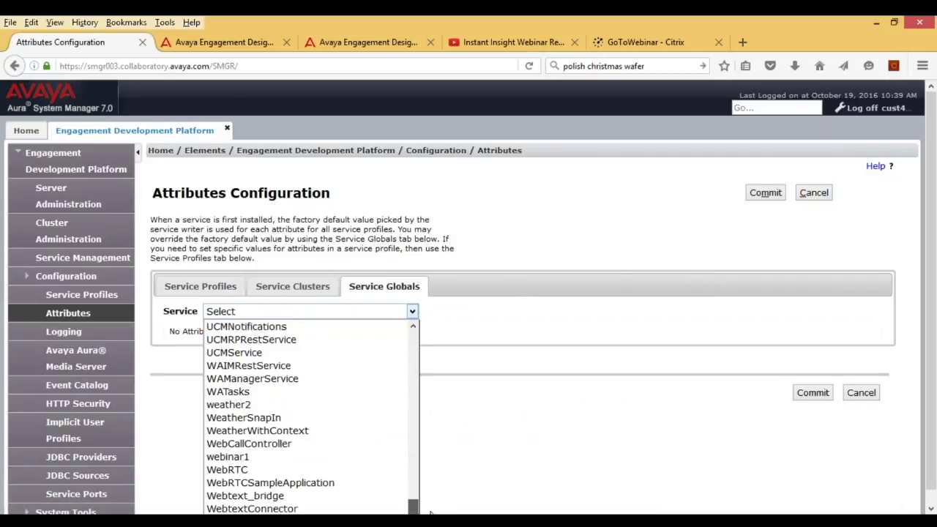
pyautogui.click(322, 510)
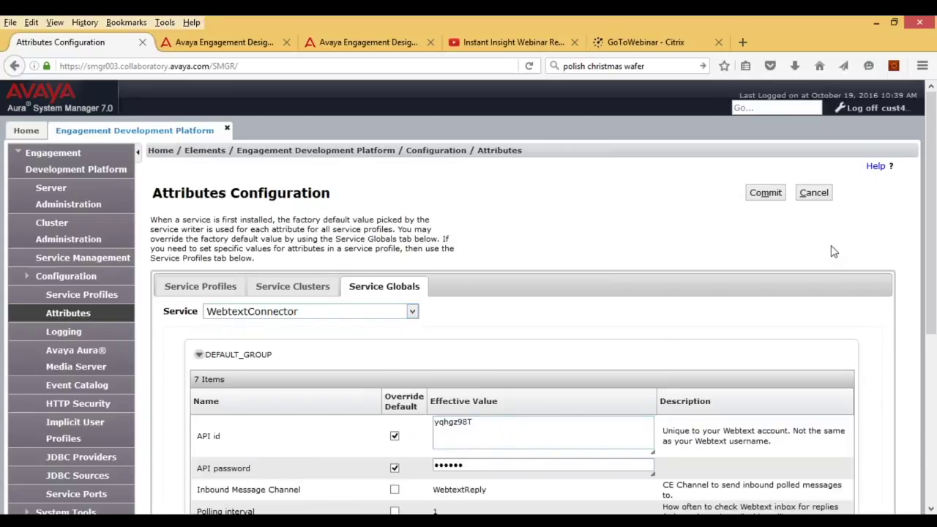
pyautogui.moveTo(931, 283); pyautogui.dragTo(926, 364)
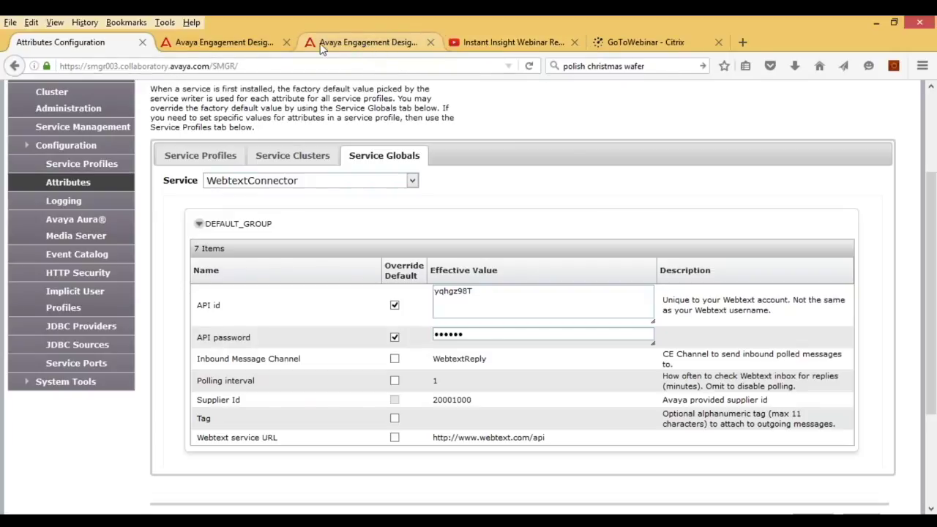
# - Go back to the webinar1 workflow canvas and select the SendTextMessage1 node
pyautogui.click(223, 44)
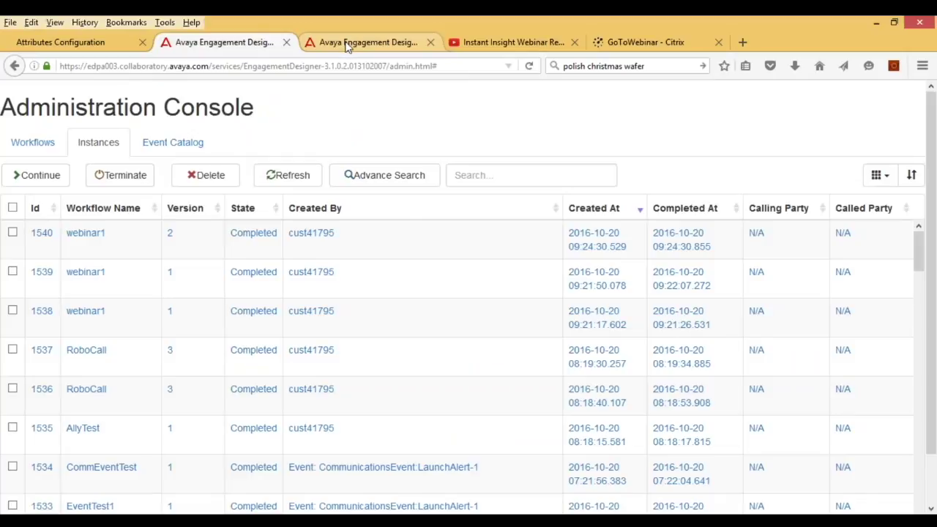
pyautogui.click(349, 42)
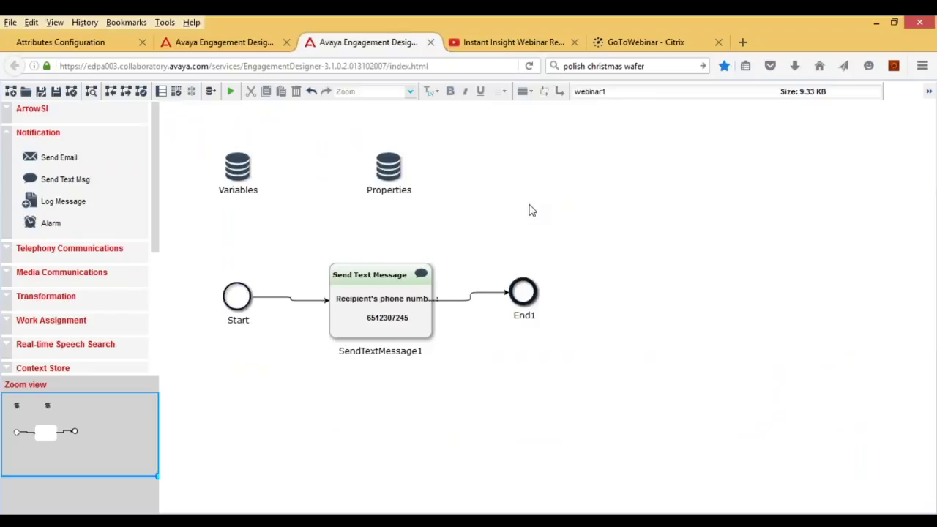
pyautogui.click(378, 306)
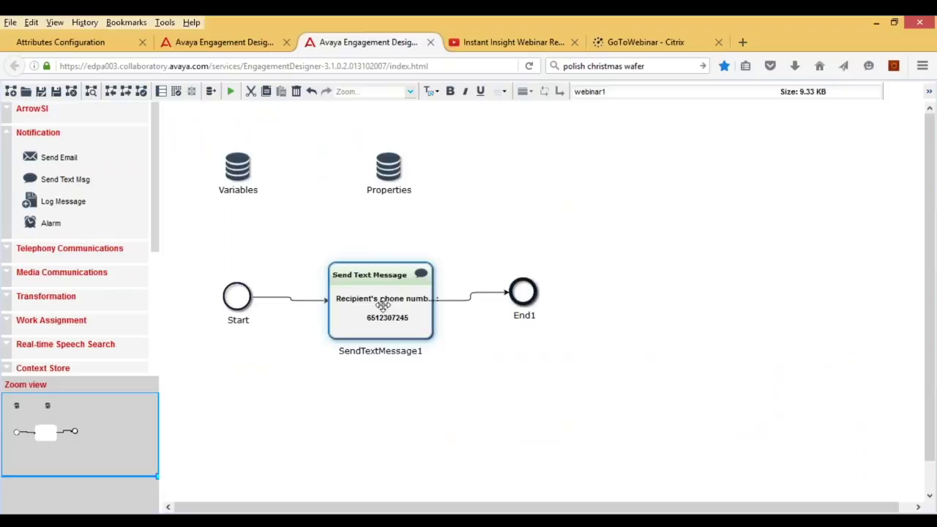
# - Shift SendTextMessage1 and End1 rightward and delete the Start-to-SendTextMessage1 link
pyautogui.moveTo(423, 308); pyautogui.dragTo(468, 305)
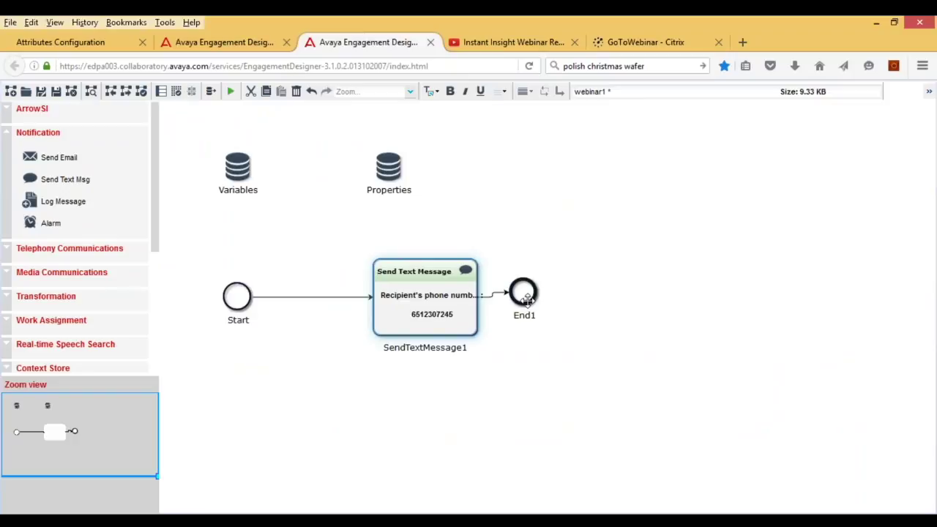
pyautogui.moveTo(527, 299); pyautogui.dragTo(666, 292)
pyautogui.moveTo(416, 309); pyautogui.dragTo(544, 309)
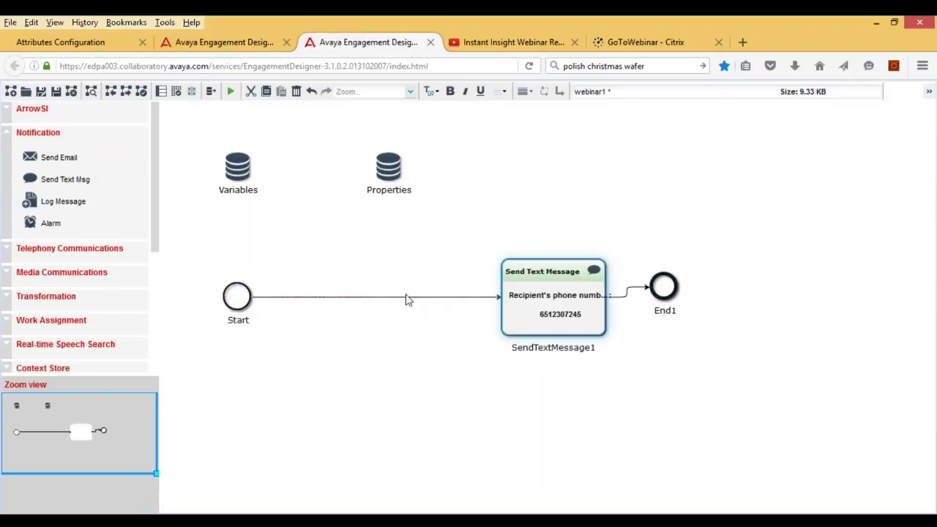
pyautogui.click(401, 298)
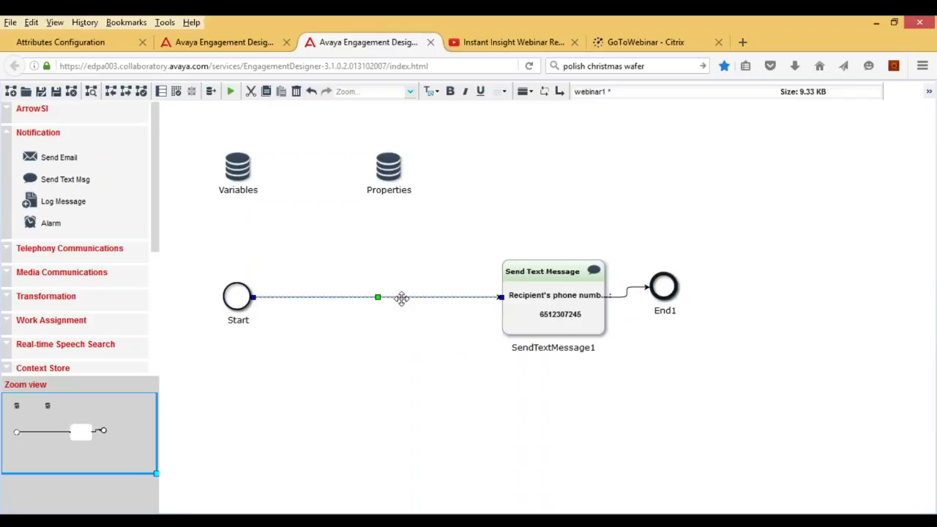
pyautogui.press('Delete')
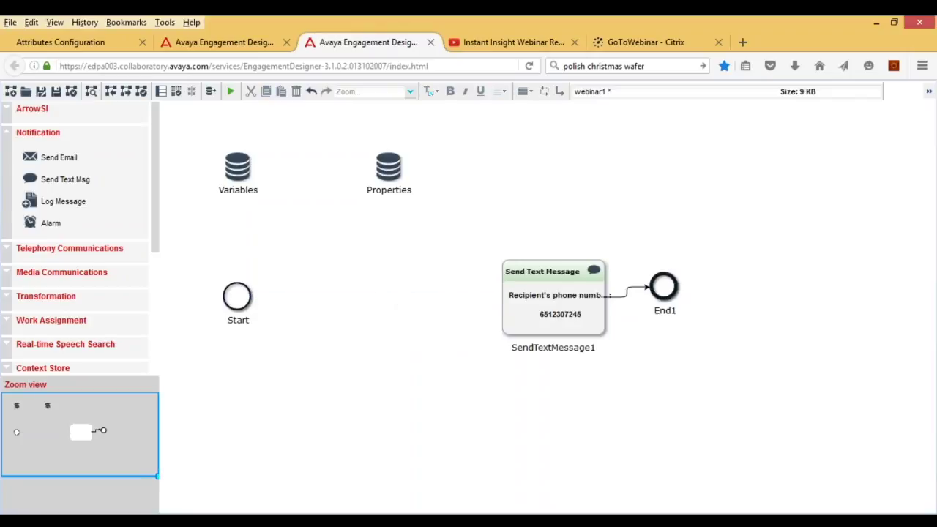
# - Place a Read From DB task from the Integration palette between Start and SendTextMessage1
pyautogui.moveTo(156, 224); pyautogui.dragTo(125, 360)
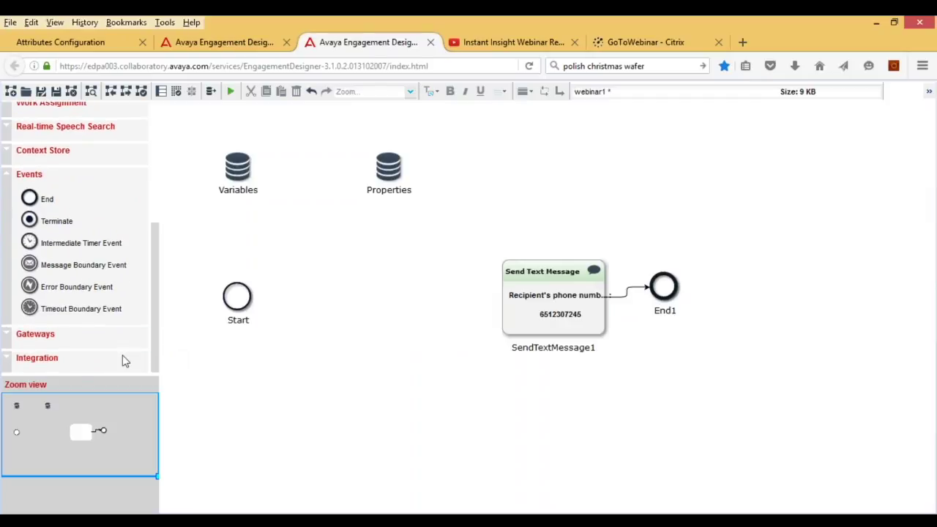
pyautogui.click(20, 360)
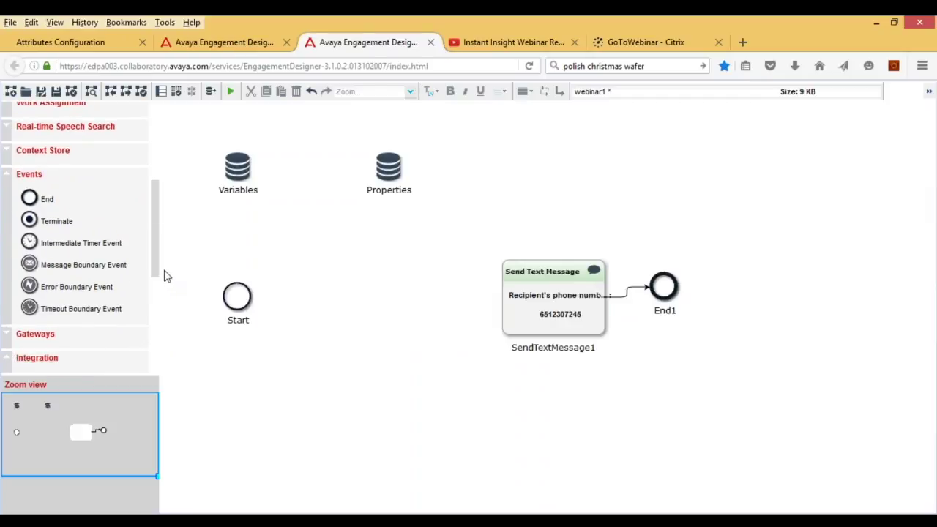
pyautogui.moveTo(153, 265); pyautogui.dragTo(155, 291)
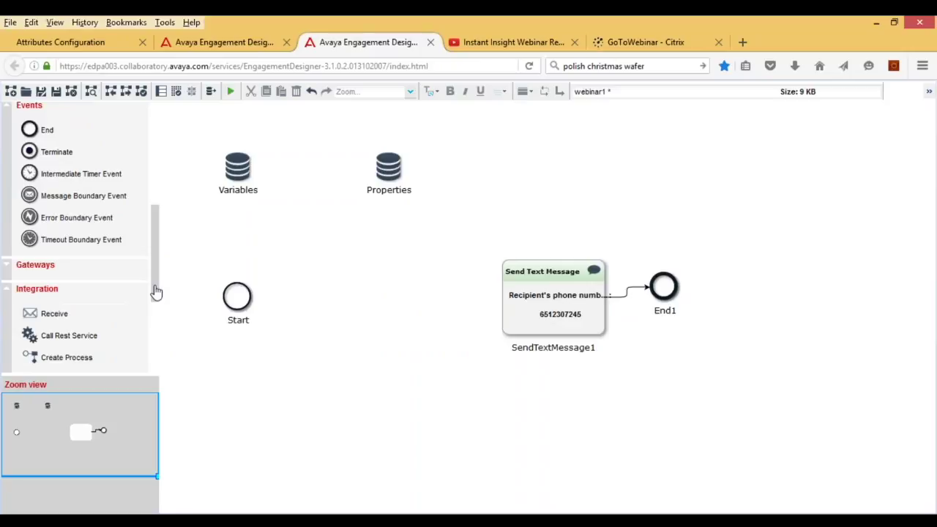
pyautogui.moveTo(156, 291); pyautogui.dragTo(155, 327)
pyautogui.moveTo(64, 322); pyautogui.dragTo(302, 272)
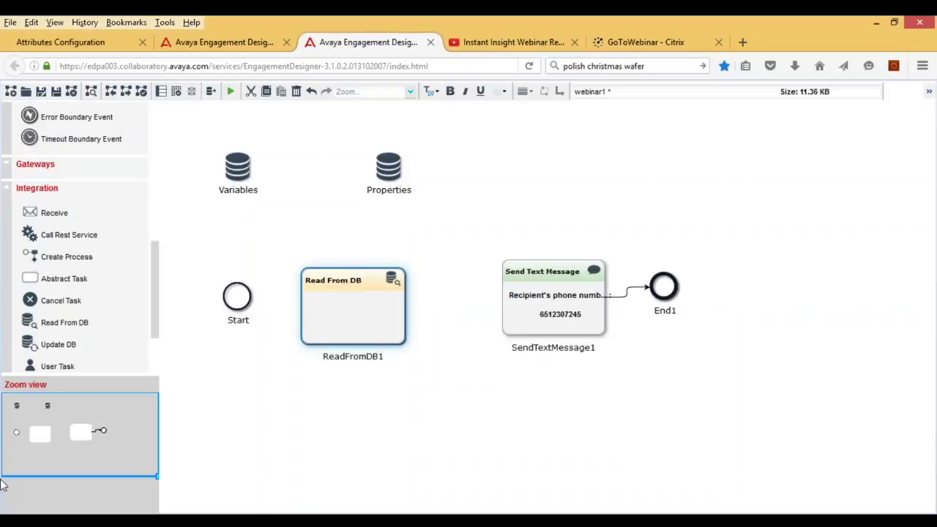
pyautogui.rightClick(333, 329)
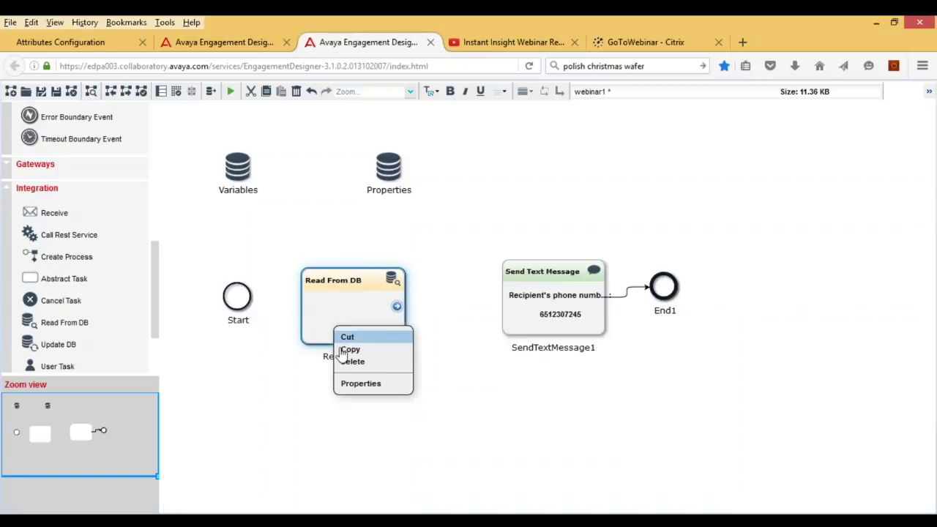
pyautogui.click(352, 385)
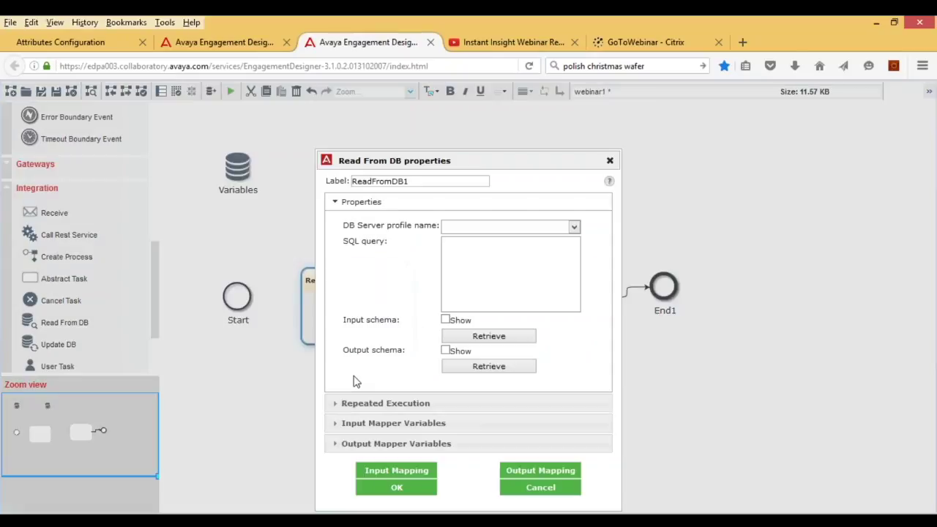
pyautogui.click(575, 227)
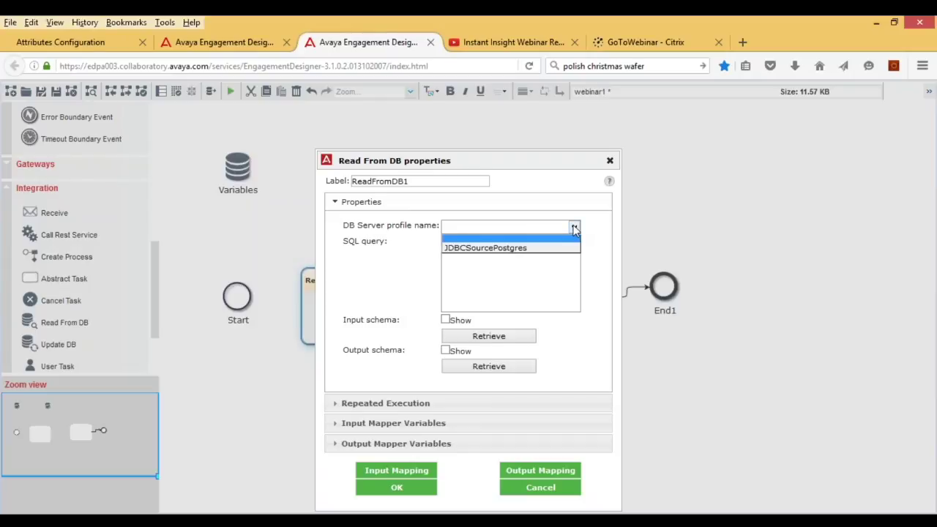
pyautogui.click(473, 265)
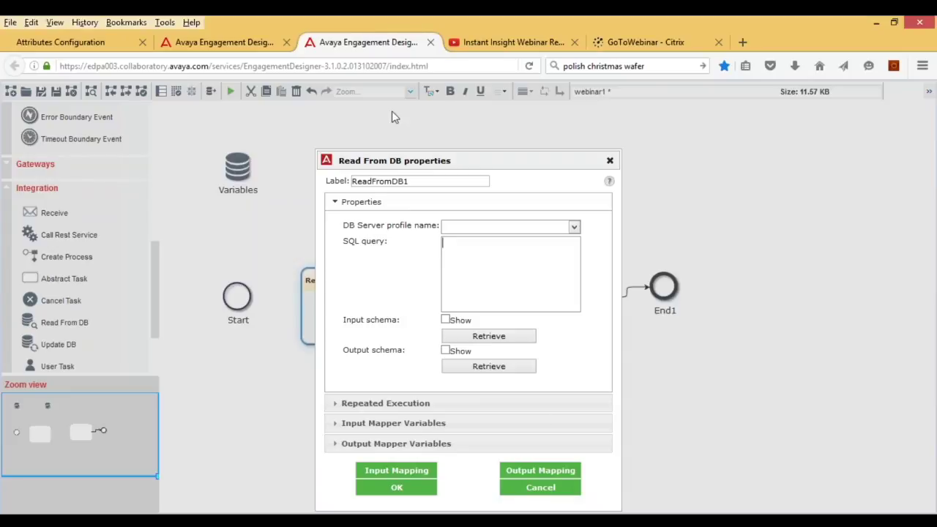
pyautogui.click(522, 495)
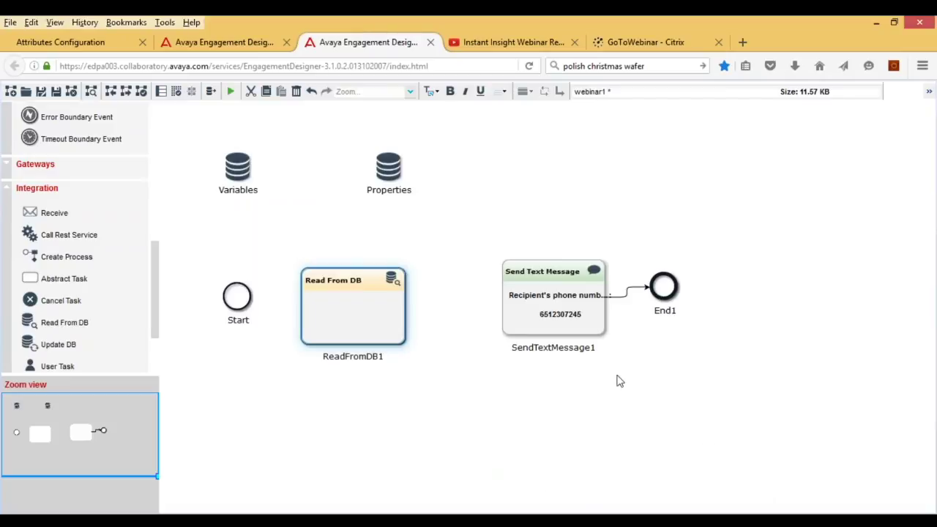
# - Delete the ReadFromDB1 and SendTextMessage1 tasks from the webinar1 canvas
pyautogui.moveTo(339, 309)
pyautogui.press('Delete')
pyautogui.click(516, 292)
pyautogui.press('Delete')
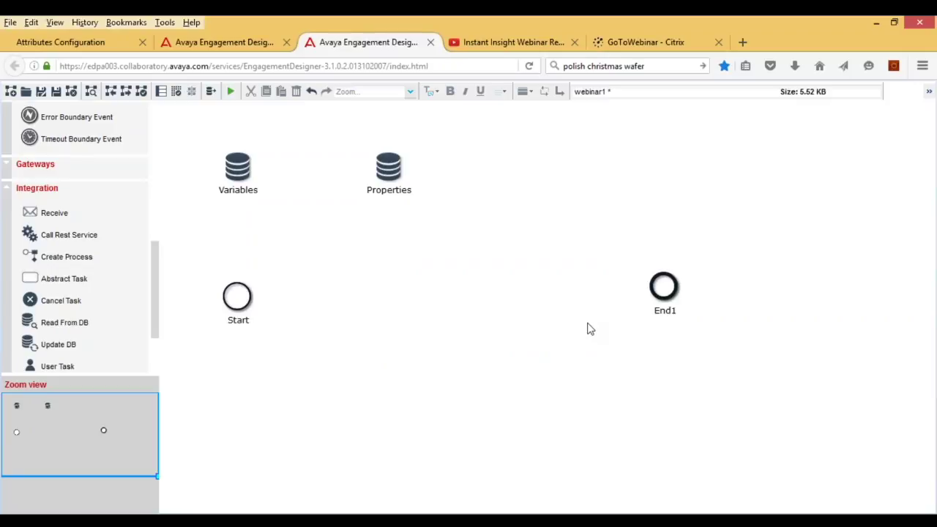
pyautogui.moveTo(244, 297)
# - In Start's Properties, choose event family CallIntercepted, type CALL_INTERCEPT_TO_CALLED_PARTY, version 1.0
pyautogui.rightClick(234, 307)
pyautogui.click(249, 366)
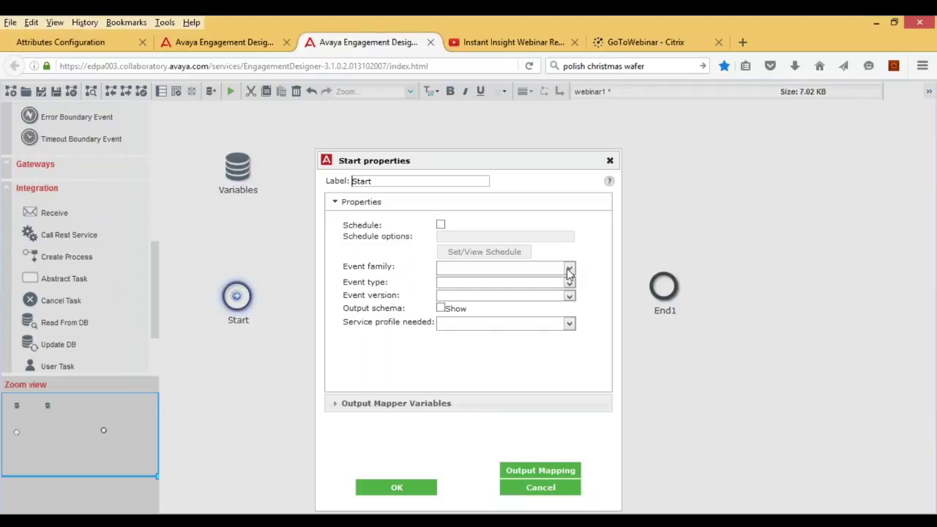
pyautogui.click(570, 270)
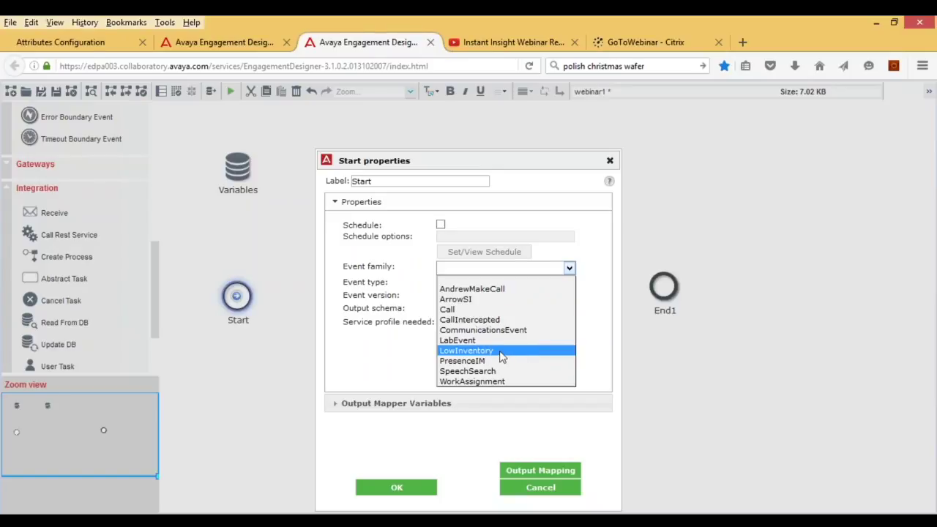
pyautogui.click(474, 322)
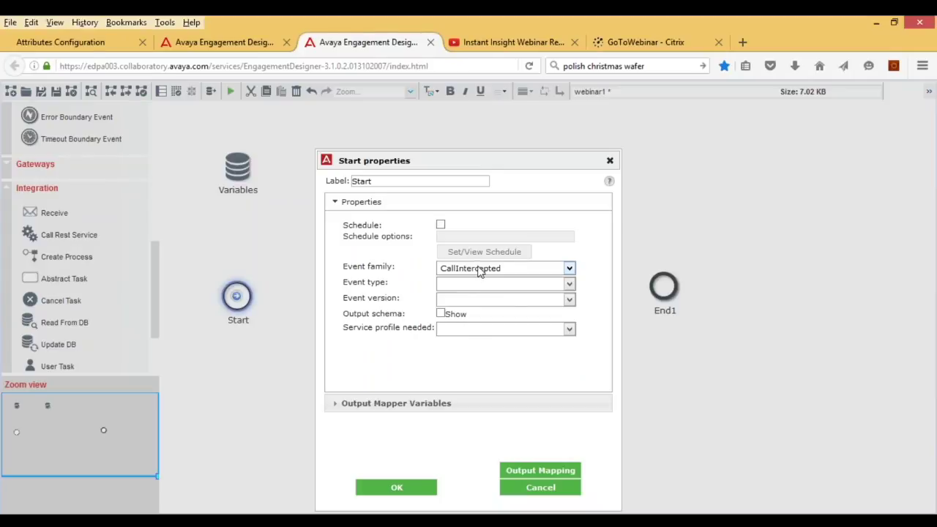
pyautogui.click(570, 285)
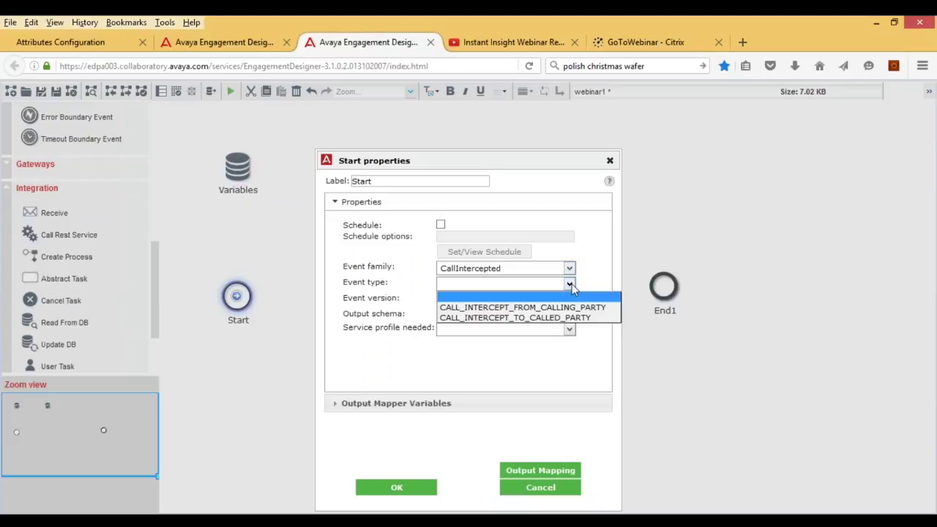
pyautogui.click(552, 318)
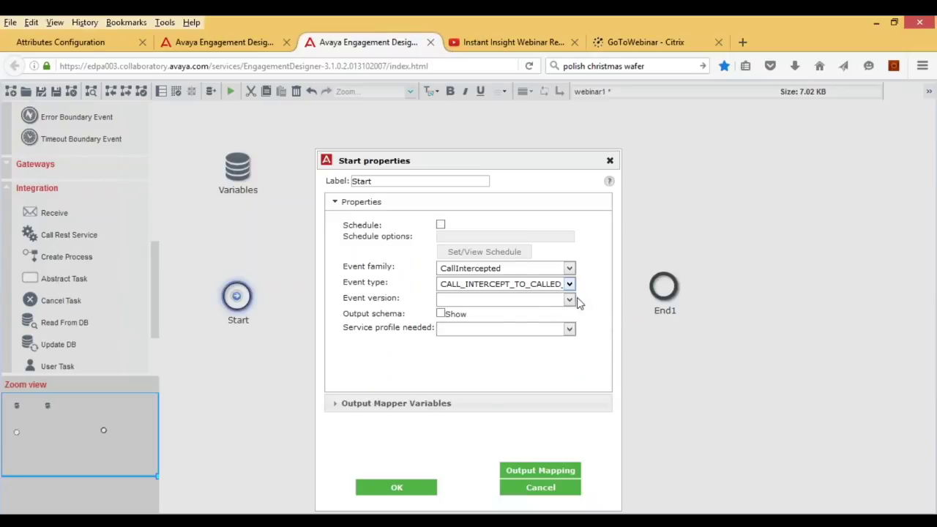
pyautogui.click(569, 301)
pyautogui.click(538, 322)
# - Save the Start event's output data mapping and confirm the Start properties with OK
pyautogui.click(540, 470)
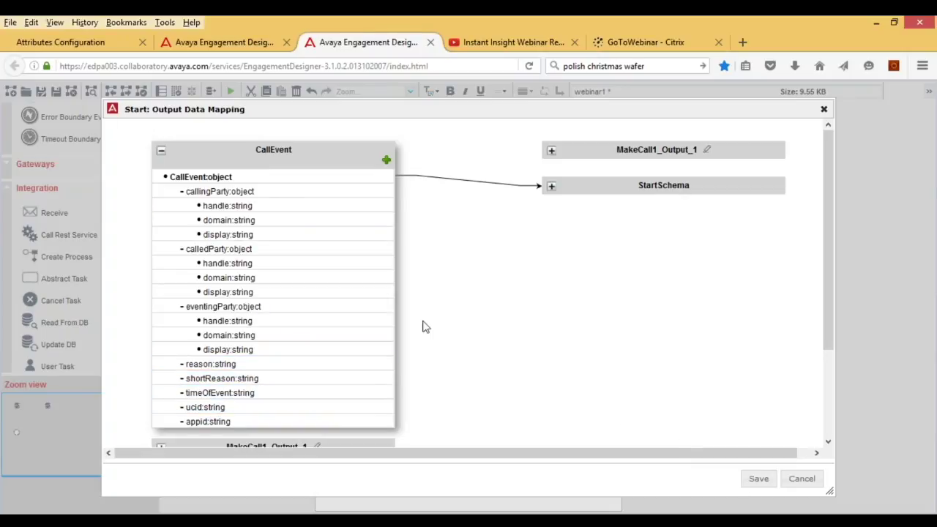
pyautogui.click(758, 479)
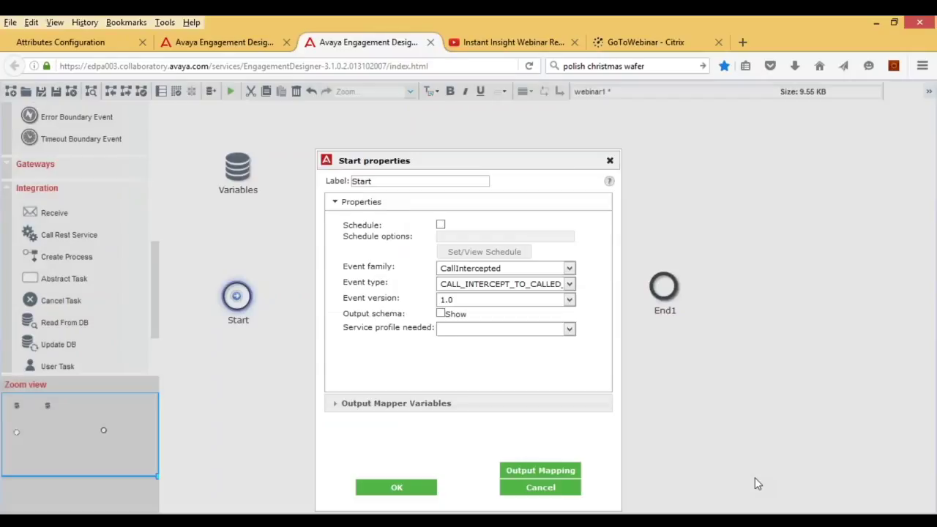
pyautogui.click(404, 488)
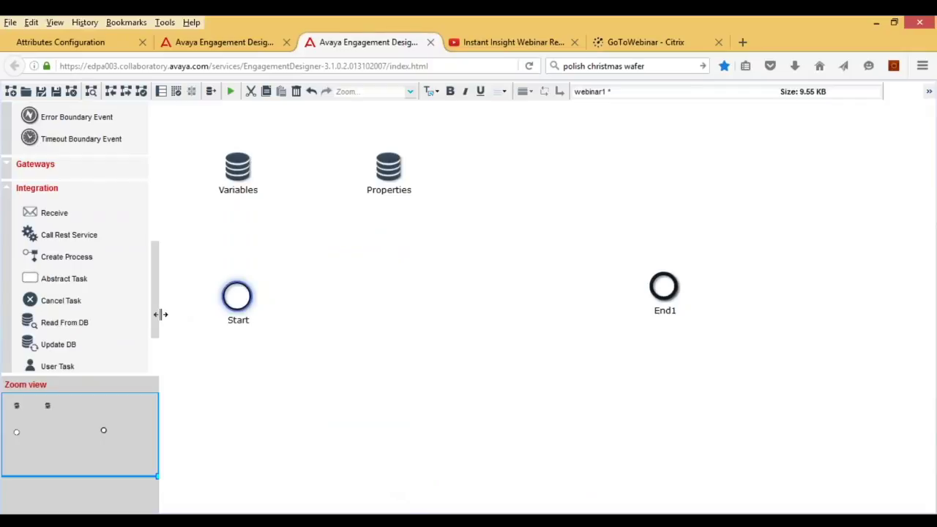
# - Place a Play Announcement task after Start and an Allow Call task beside it on the canvas
pyautogui.moveTo(156, 326); pyautogui.dragTo(152, 173)
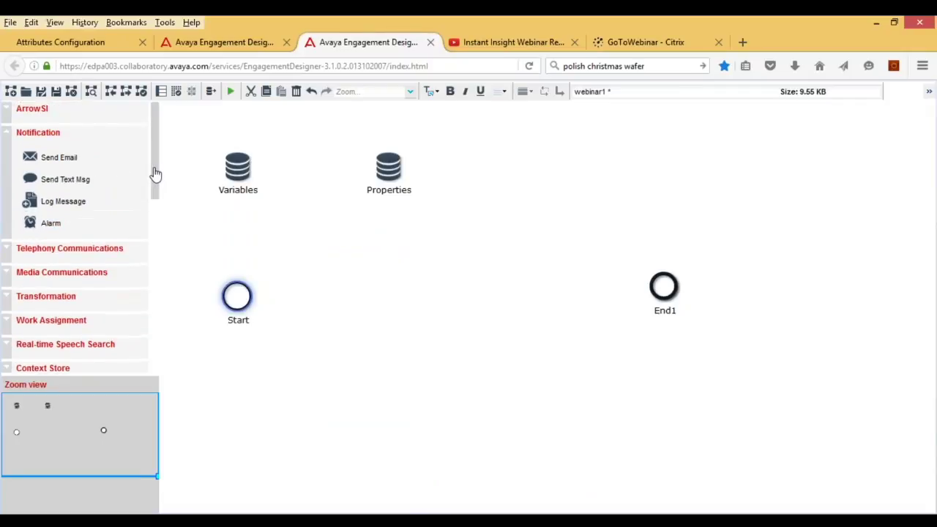
pyautogui.click(6, 133)
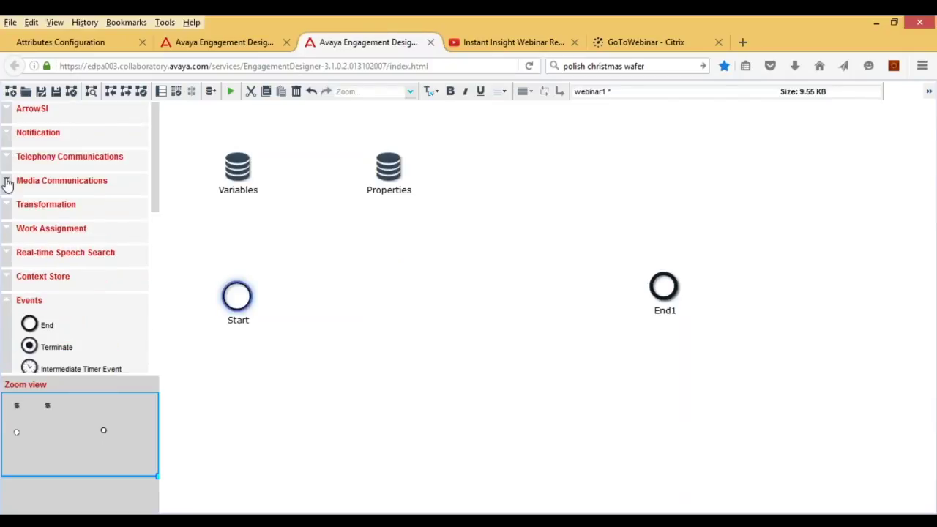
pyautogui.click(8, 181)
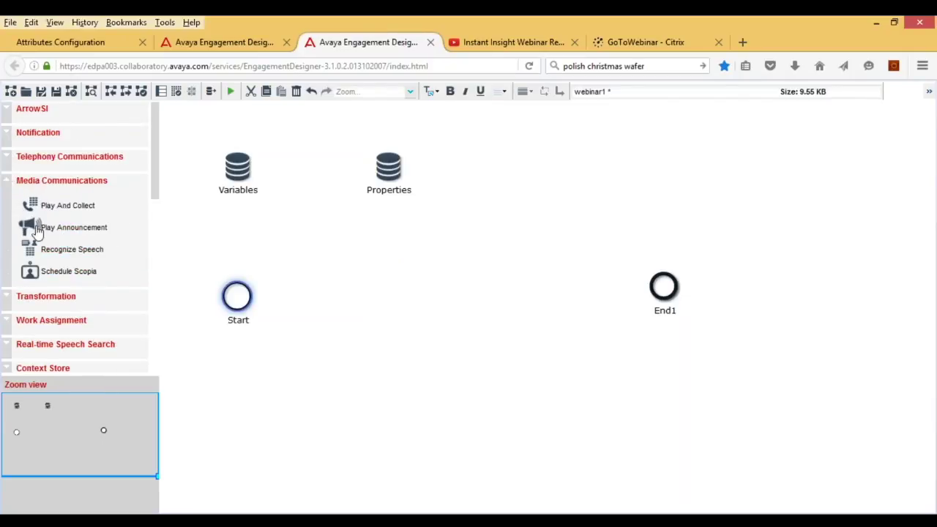
pyautogui.moveTo(50, 229); pyautogui.dragTo(324, 262)
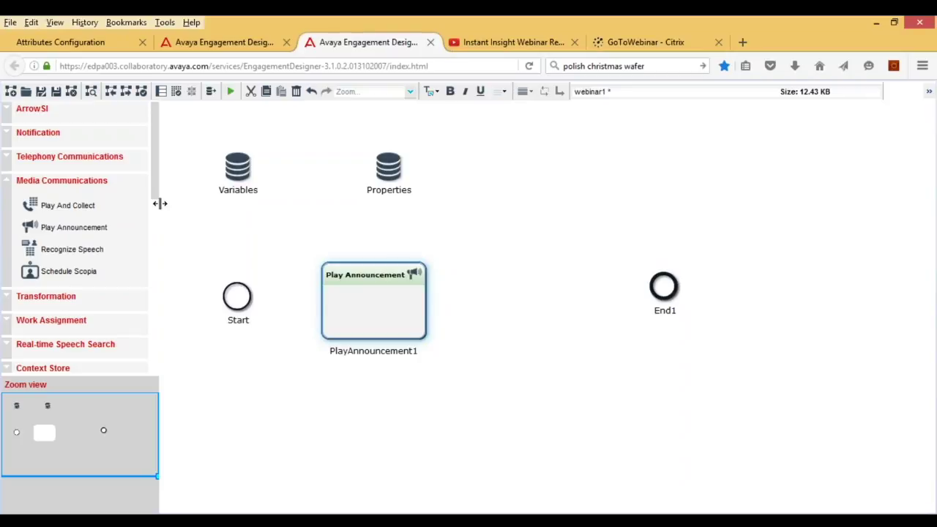
pyautogui.click(6, 183)
pyautogui.click(5, 157)
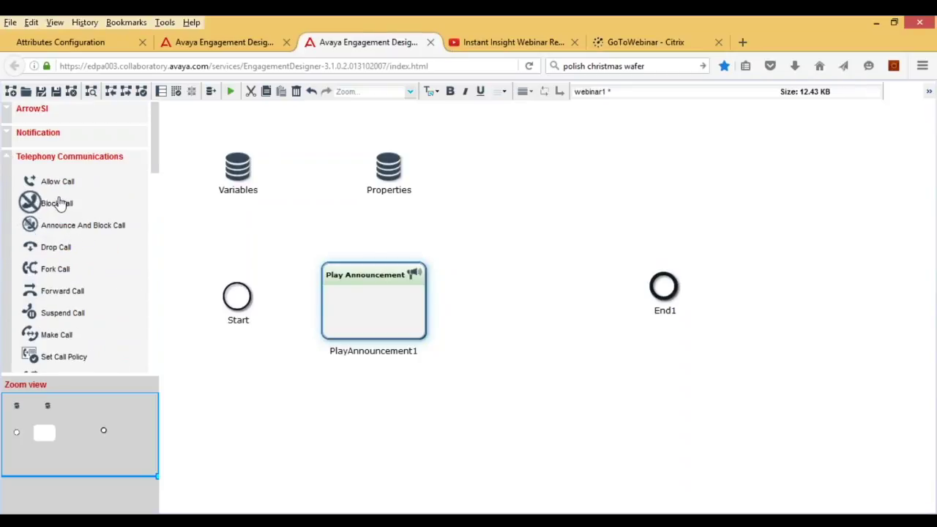
pyautogui.moveTo(62, 185); pyautogui.dragTo(490, 268)
# - Draw connectors linking Start to PlayAnnouncement1, PlayAnnouncement1 to AllowCall1, and AllowCall1 to End1
pyautogui.moveTo(235, 298); pyautogui.dragTo(338, 303)
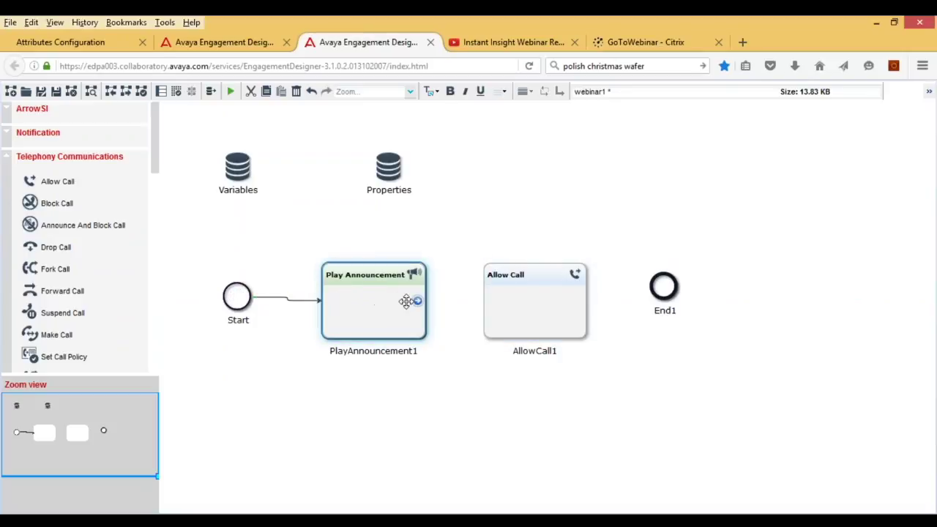
pyautogui.moveTo(416, 301); pyautogui.dragTo(505, 299)
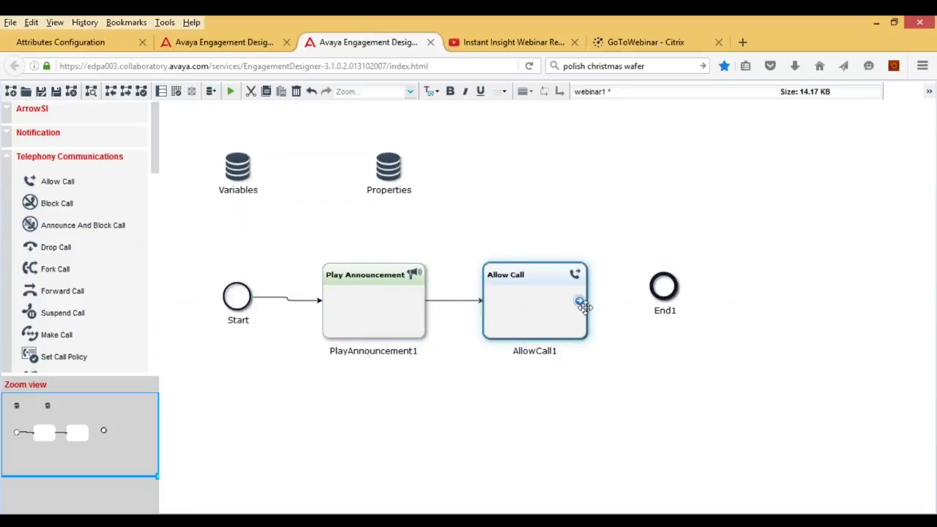
pyautogui.moveTo(581, 305); pyautogui.dragTo(651, 298)
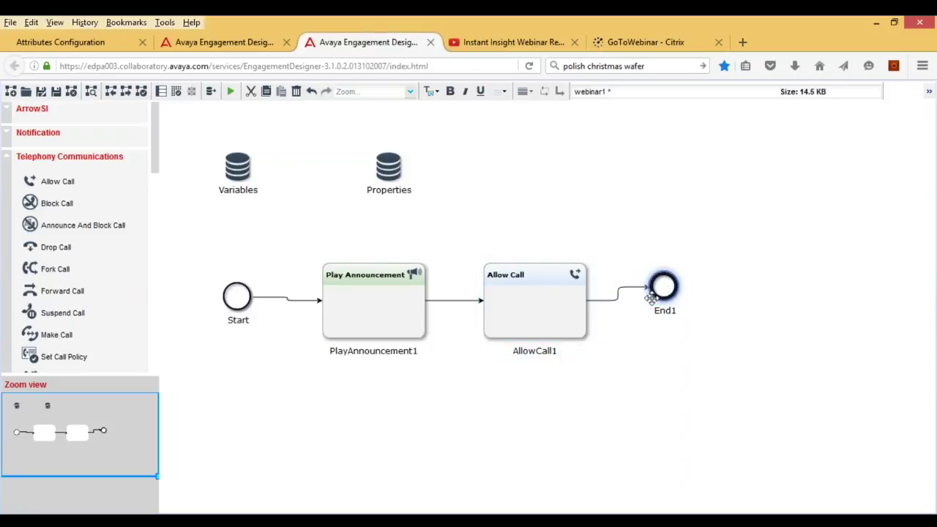
pyautogui.rightClick(375, 320)
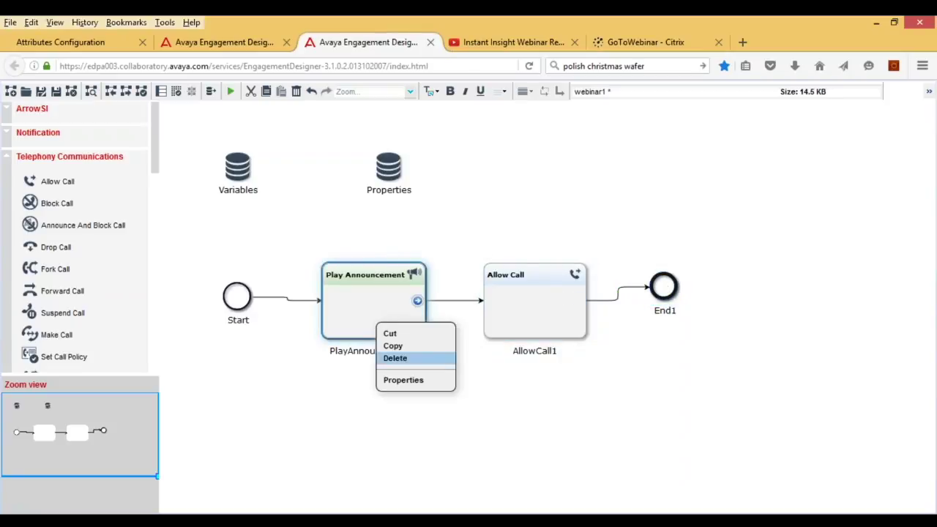
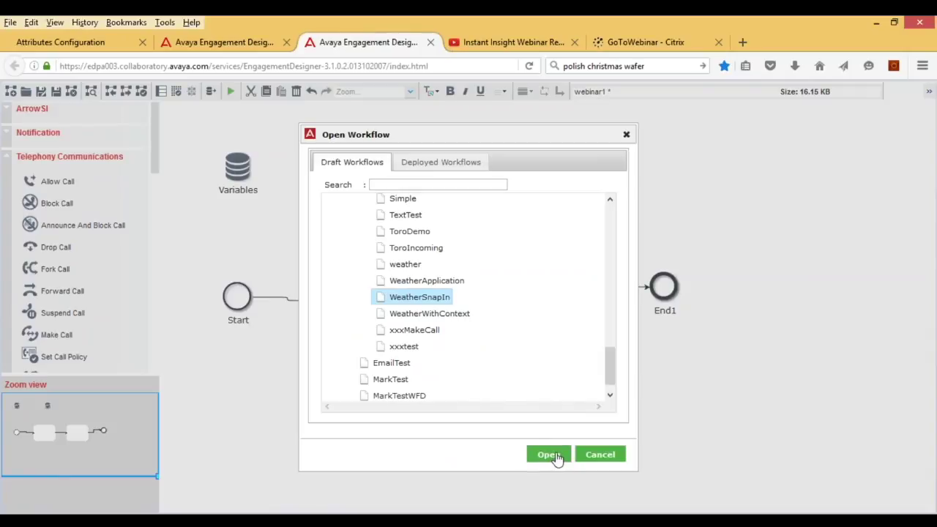
# - Open WeatherSnapIn and confirm its Start node listens for CallIntercepted events, leaving it unchanged
pyautogui.click(558, 456)
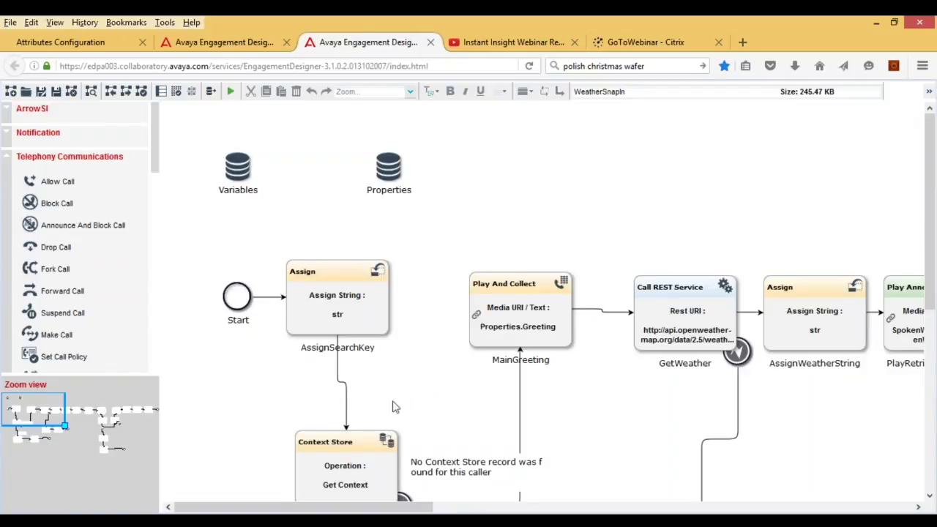
pyautogui.rightClick(235, 302)
pyautogui.click(257, 364)
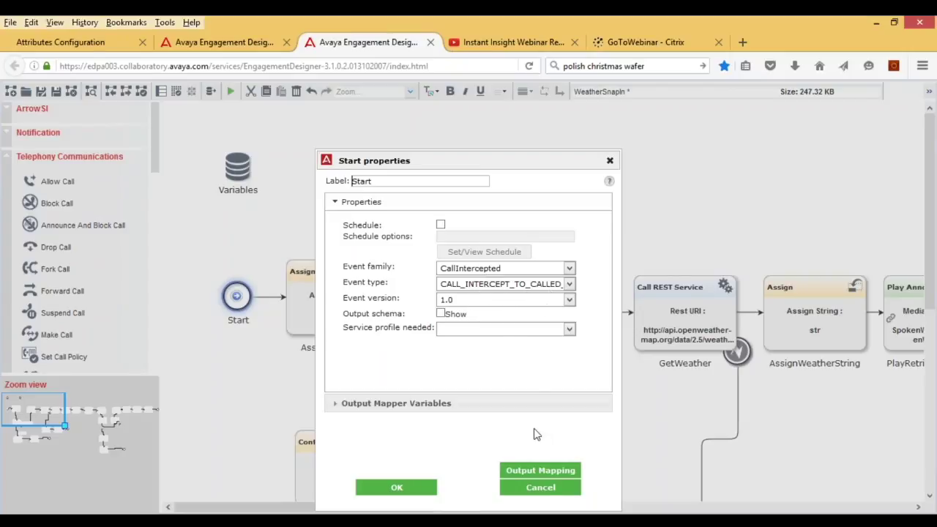
pyautogui.click(540, 487)
pyautogui.moveTo(49, 423); pyautogui.dragTo(84, 412)
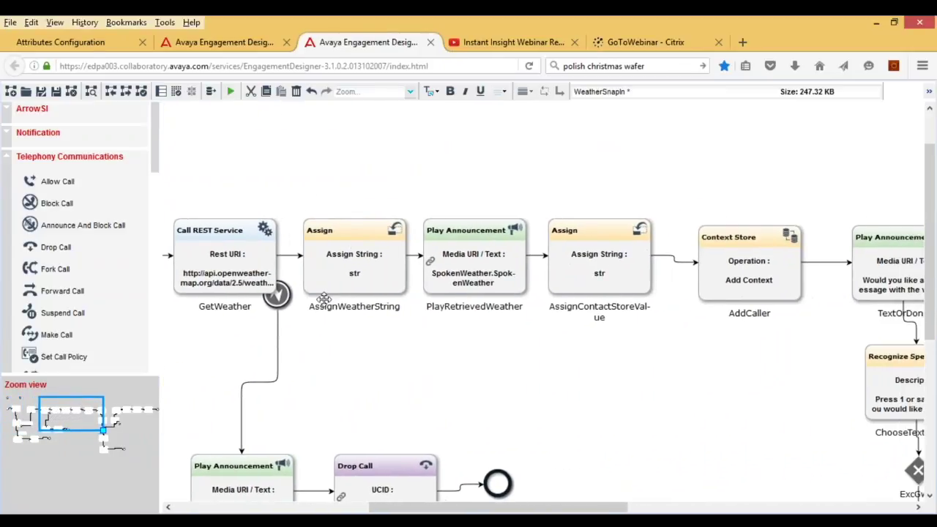
pyautogui.moveTo(375, 489)
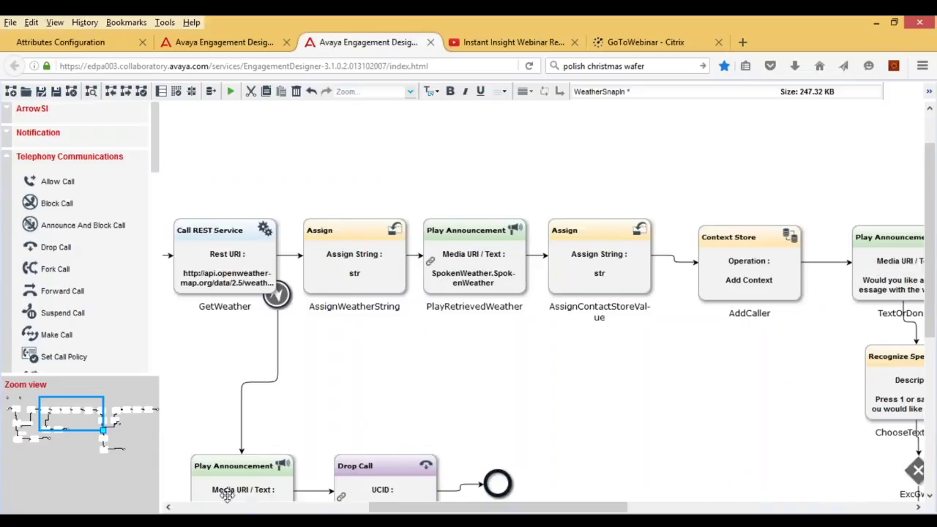
pyautogui.moveTo(100, 428); pyautogui.dragTo(113, 434)
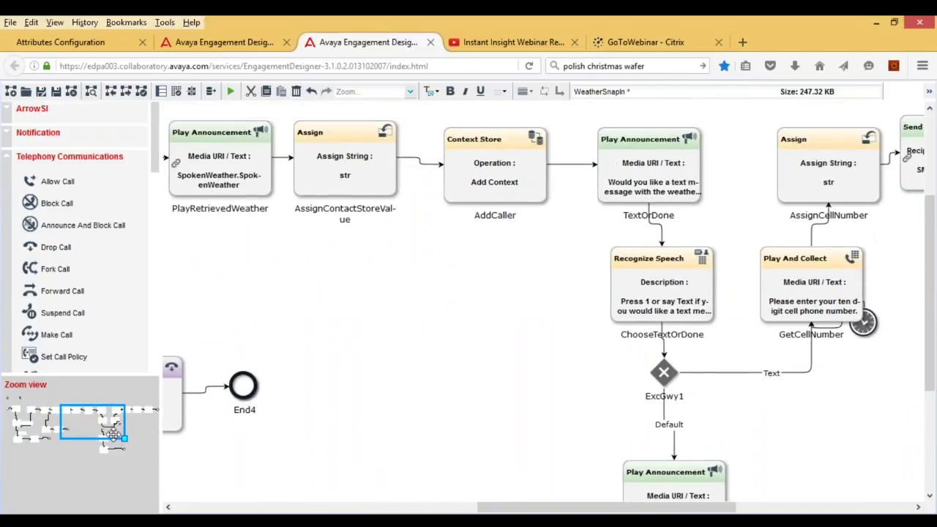
pyautogui.moveTo(635, 301)
pyautogui.moveTo(663, 376)
pyautogui.moveTo(723, 510); pyautogui.dragTo(788, 510)
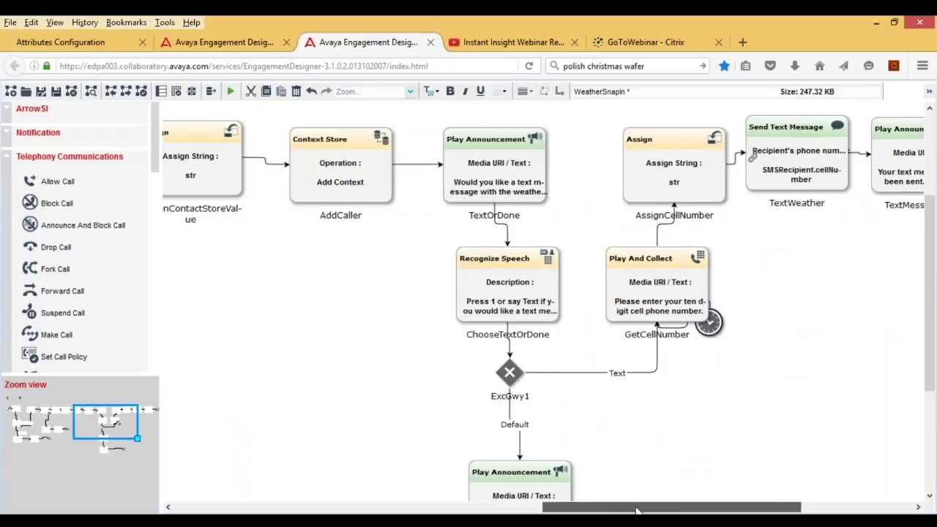
pyautogui.moveTo(673, 510); pyautogui.dragTo(616, 510)
pyautogui.moveTo(928, 342); pyautogui.dragTo(928, 387)
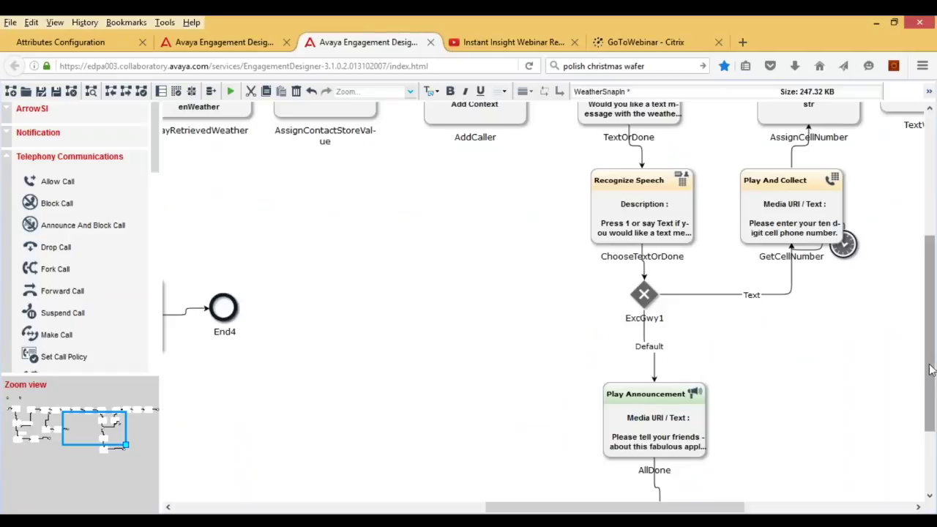
pyautogui.scroll(3, 911, 322)
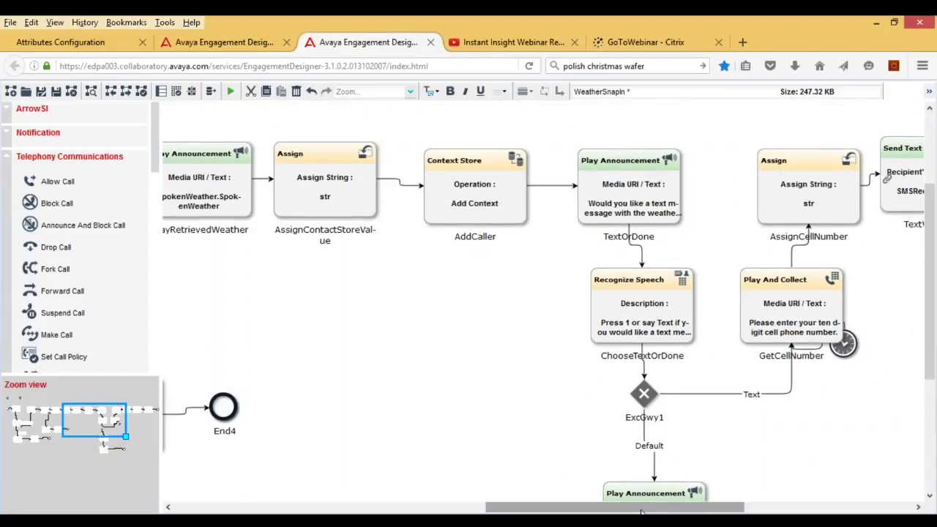
pyautogui.moveTo(644, 510); pyautogui.dragTo(332, 511)
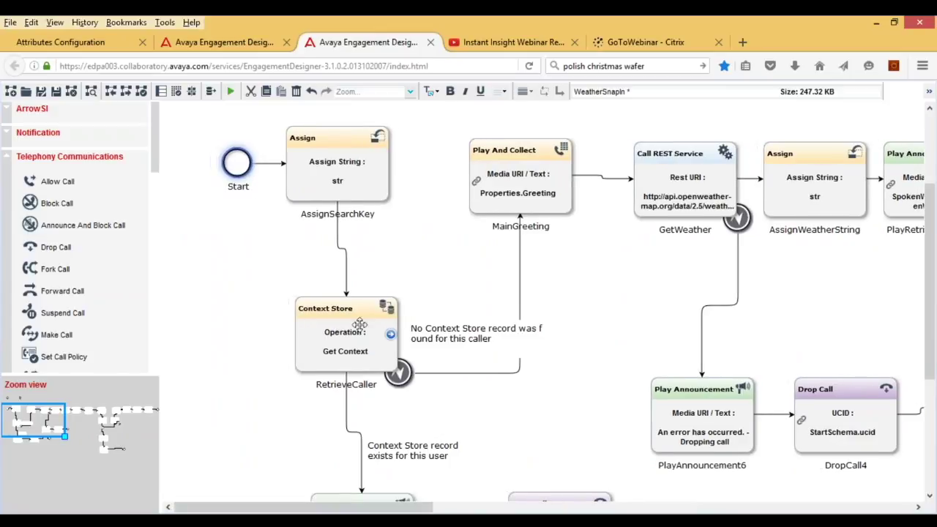
pyautogui.click(647, 507)
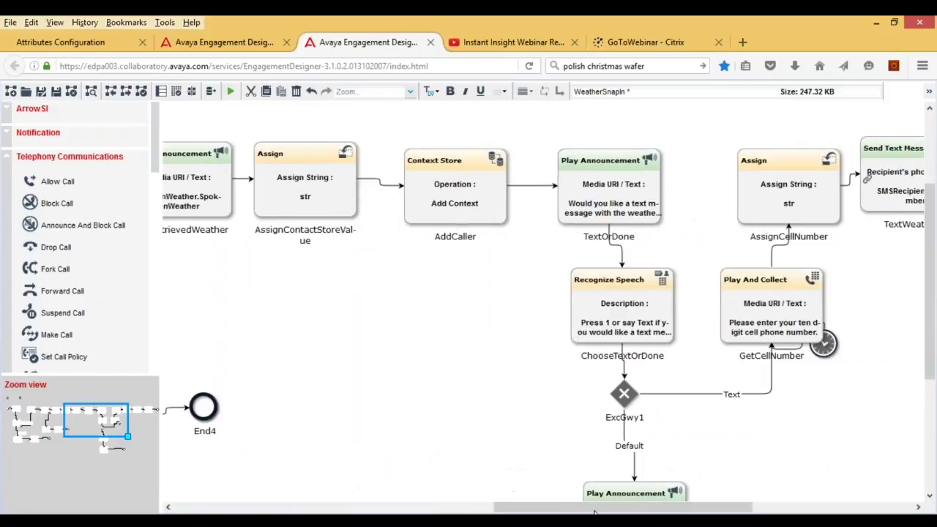
pyautogui.moveTo(545, 511); pyautogui.dragTo(237, 513)
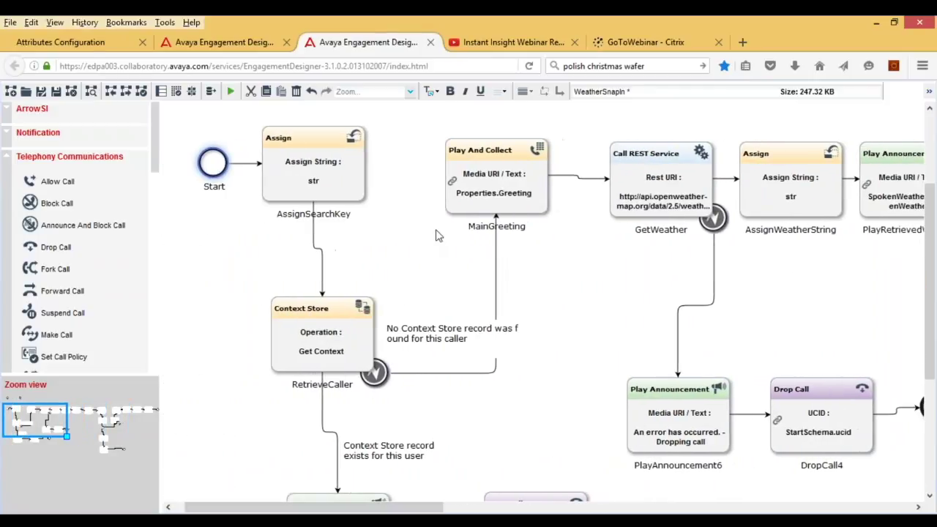
pyautogui.rightClick(470, 173)
pyautogui.click(502, 234)
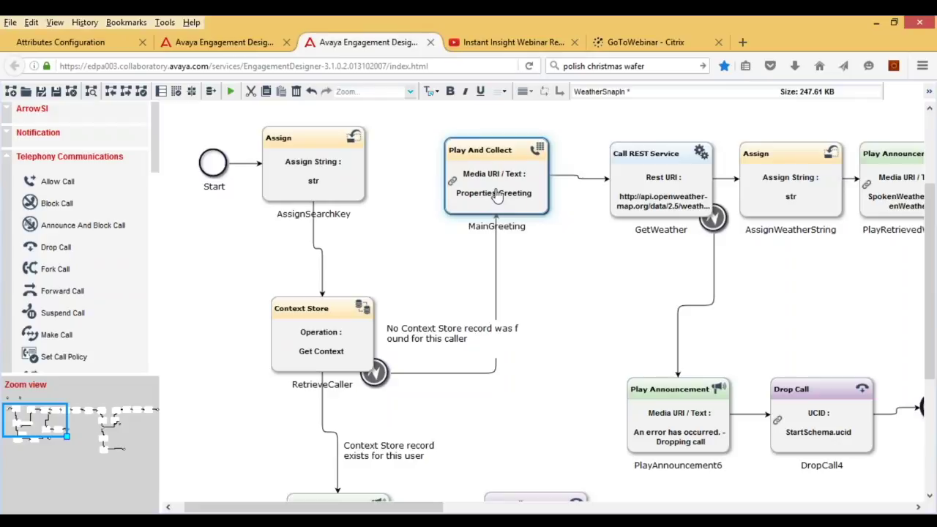
pyautogui.rightClick(495, 194)
pyautogui.click(522, 246)
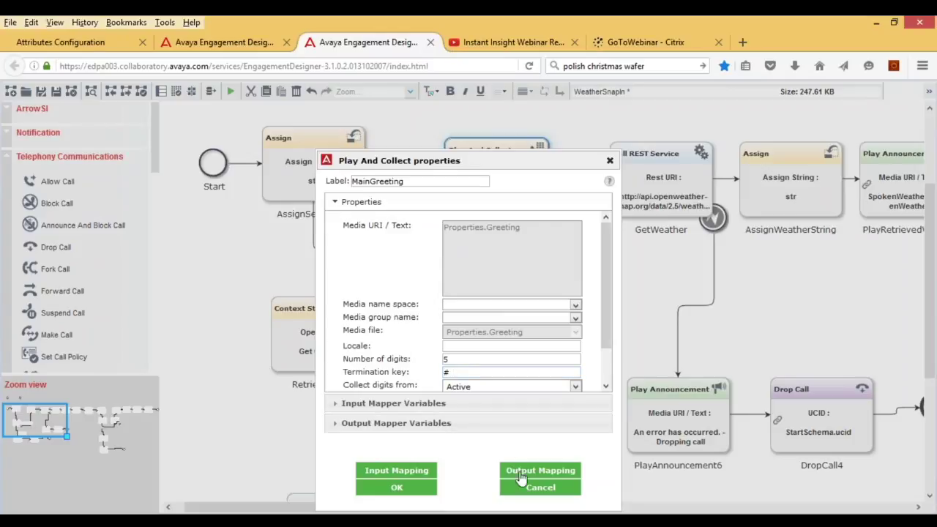
pyautogui.click(539, 488)
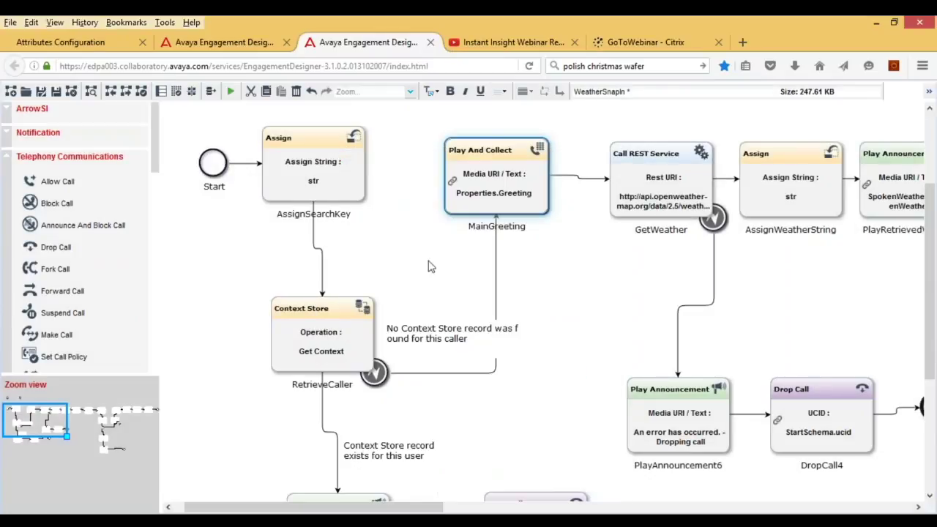
pyautogui.scroll(2, 539, 300)
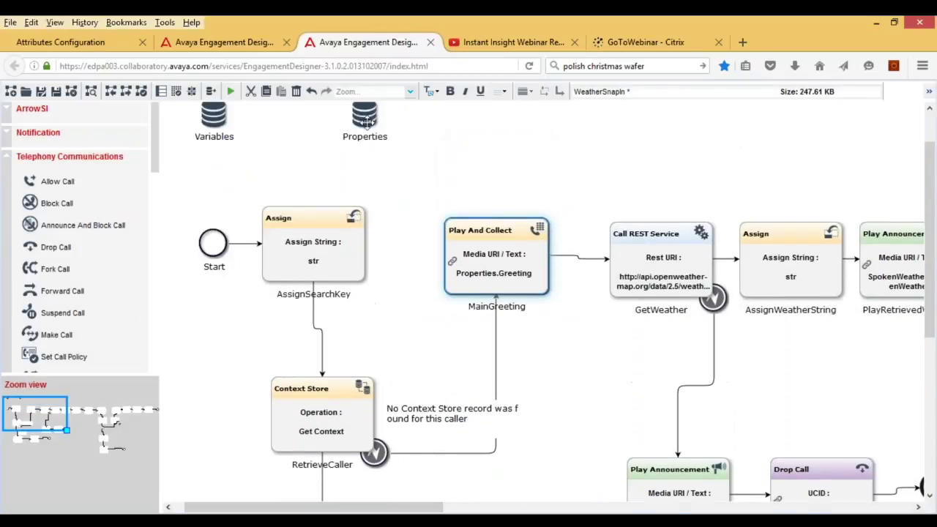
pyautogui.rightClick(363, 116)
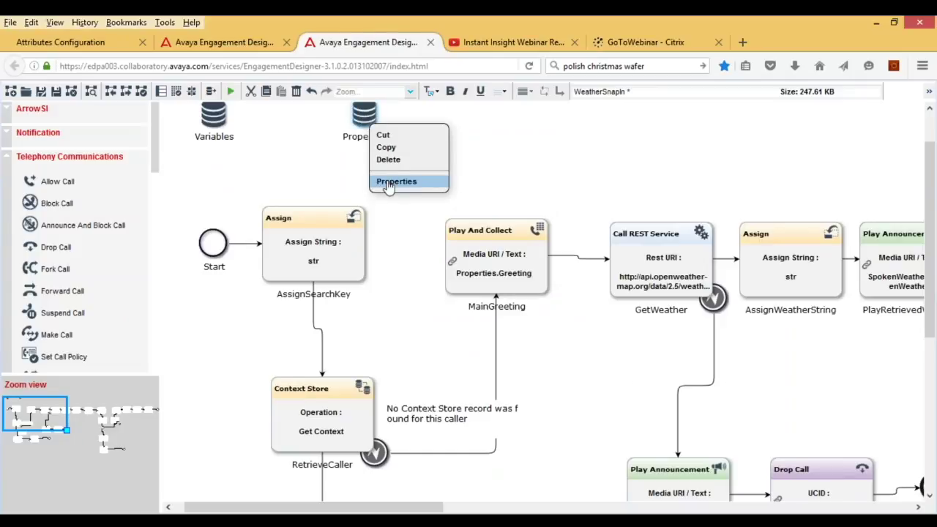
pyautogui.click(388, 181)
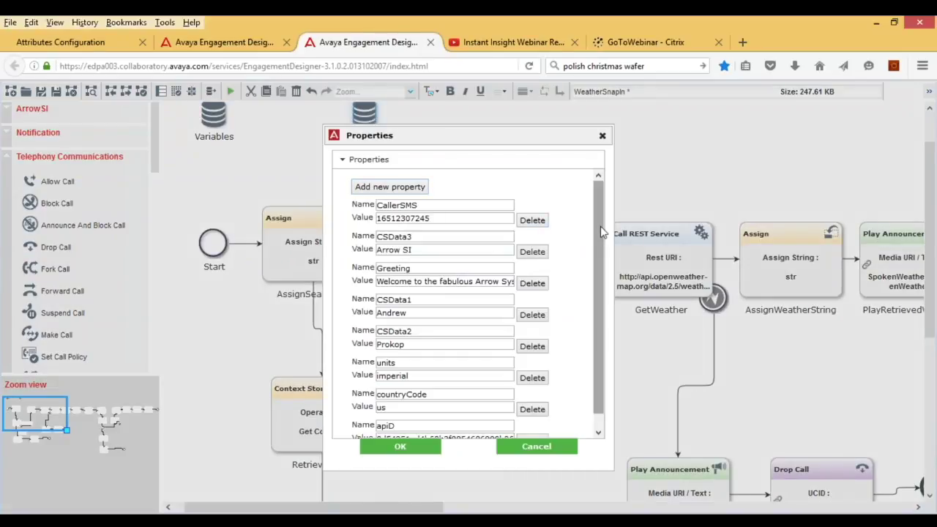
pyautogui.scroll(-1, 600, 274)
pyautogui.scroll(1, 600, 275)
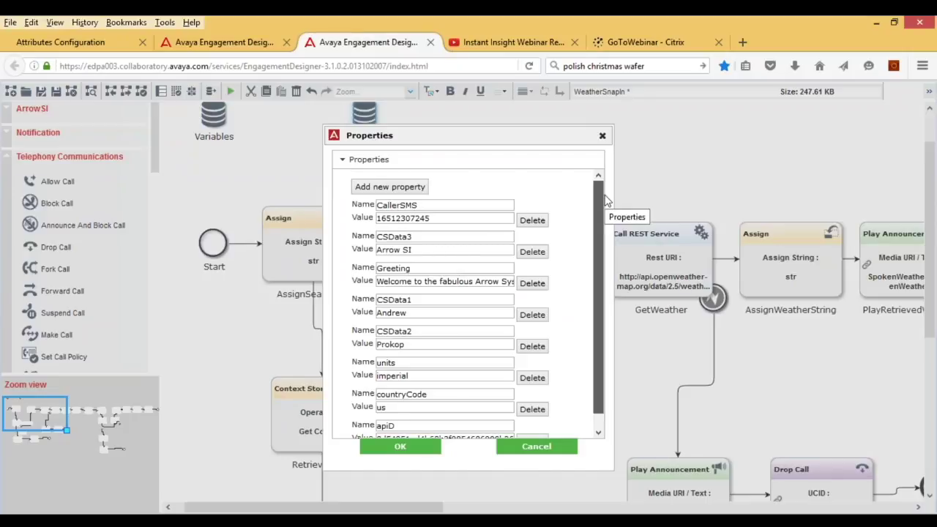
pyautogui.click(447, 281)
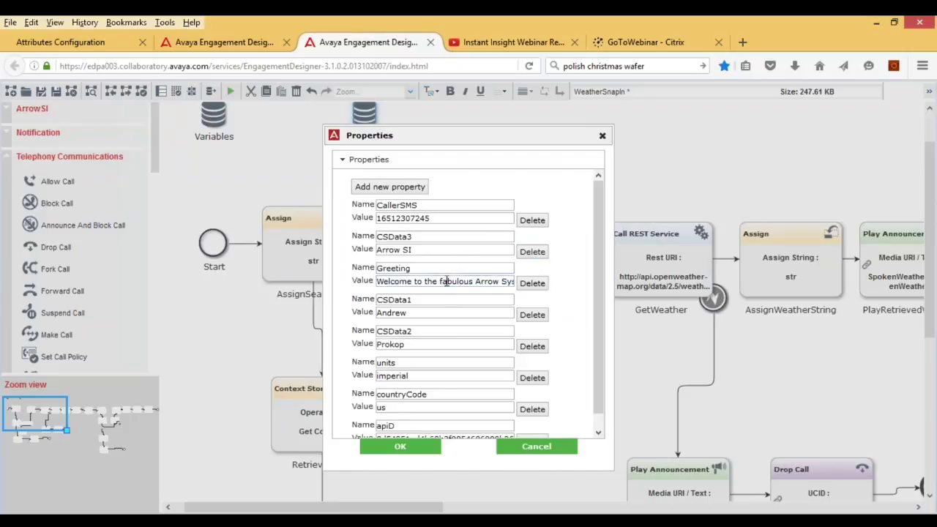
pyautogui.press('Right')
pyautogui.press('Right')
pyautogui.press('Right')
pyautogui.press('Right')
pyautogui.press('Right')
pyautogui.press('Right')
pyautogui.press('Right')
pyautogui.press('Right')
pyautogui.press('Right')
pyautogui.press('Right')
pyautogui.press('Right')
pyautogui.press('Right')
pyautogui.press('Right')
pyautogui.press('Right')
pyautogui.press('Right')
pyautogui.press('Right')
pyautogui.press('Right')
pyautogui.press('Right')
pyautogui.press('Right')
pyautogui.press('Right')
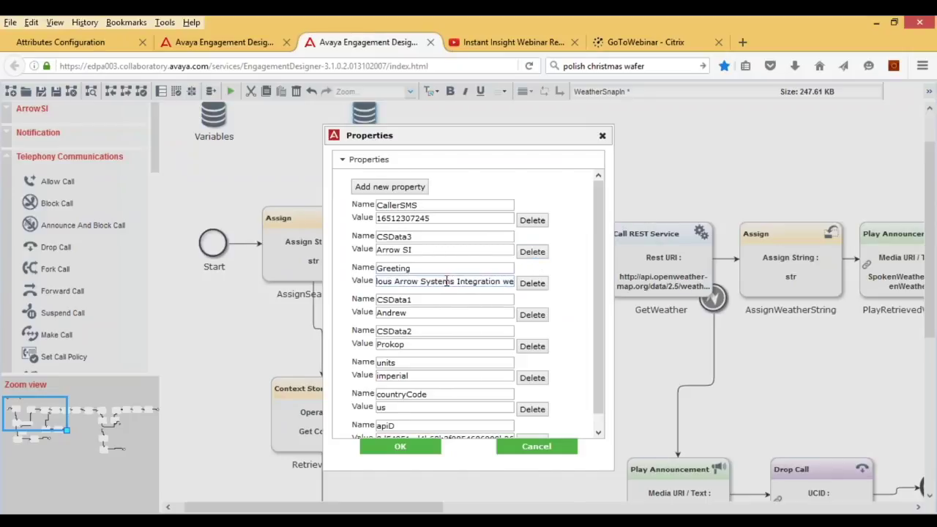
pyautogui.press('Right')
pyautogui.press('Right')
pyautogui.press('Right')
pyautogui.press('Right')
pyautogui.press('Right')
pyautogui.press('Right')
pyautogui.press('Right')
pyautogui.press('Right')
pyautogui.press('Right')
pyautogui.press('Right')
pyautogui.press('Right')
pyautogui.press('Right')
pyautogui.press('Right')
pyautogui.press('Right')
pyautogui.press('Right')
pyautogui.press('Right')
pyautogui.press('Right')
pyautogui.press('Right')
pyautogui.press('Right')
pyautogui.press('Right')
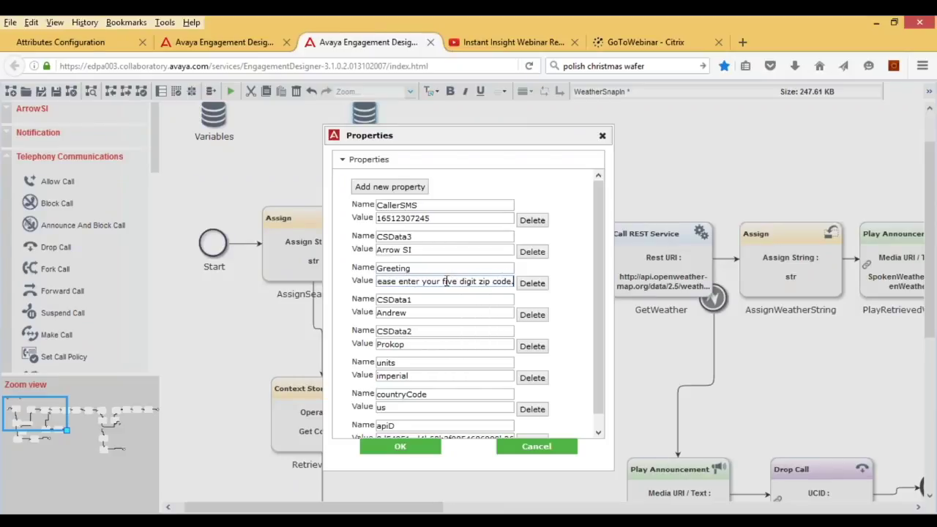
pyautogui.click(534, 447)
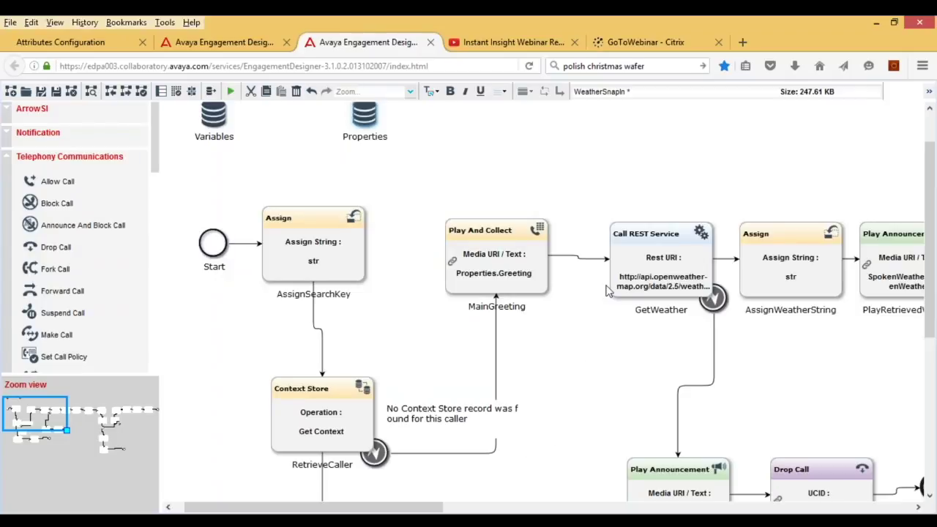
# - Read through GetWeather's full Rest URI, ending in &units={units}, then cancel its properties unchanged
pyautogui.rightClick(626, 268)
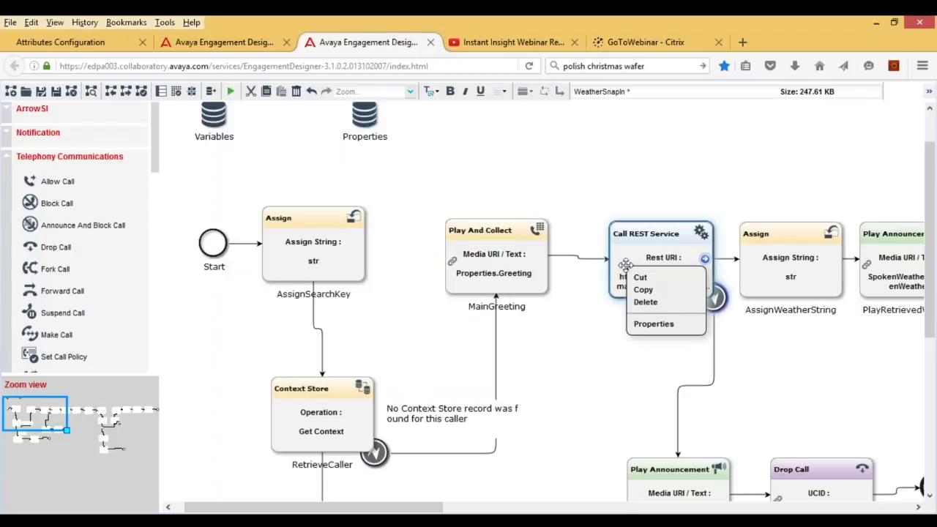
pyautogui.click(648, 325)
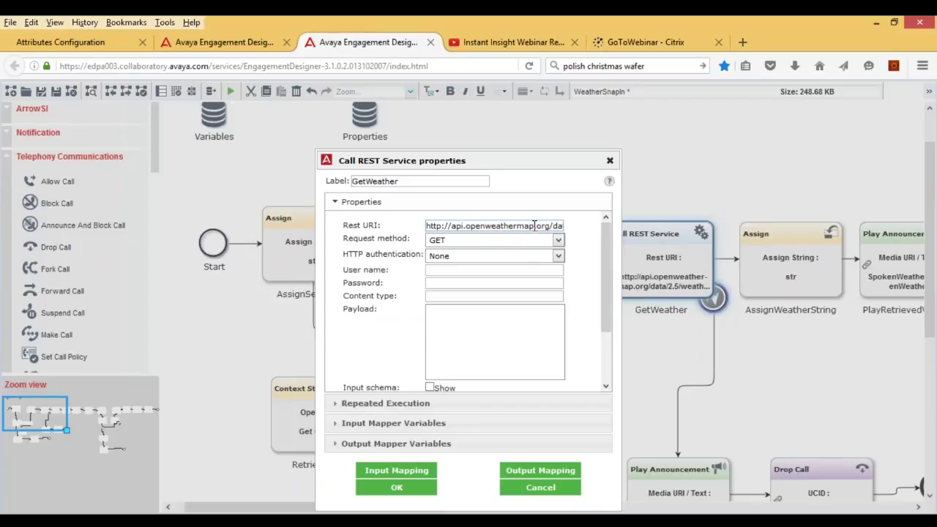
pyautogui.press('Right')
pyautogui.press('Right')
pyautogui.press('Right')
pyautogui.press('Right')
pyautogui.press('Right')
pyautogui.press('Right')
pyautogui.press('Right')
pyautogui.press('Right')
pyautogui.press('Right')
pyautogui.press('Right')
pyautogui.press('Right')
pyautogui.press('Right')
pyautogui.press('Right')
pyautogui.press('Right')
pyautogui.press('Right')
pyautogui.press('Right')
pyautogui.press('Right')
pyautogui.press('Right')
pyautogui.press('Right')
pyautogui.press('Right')
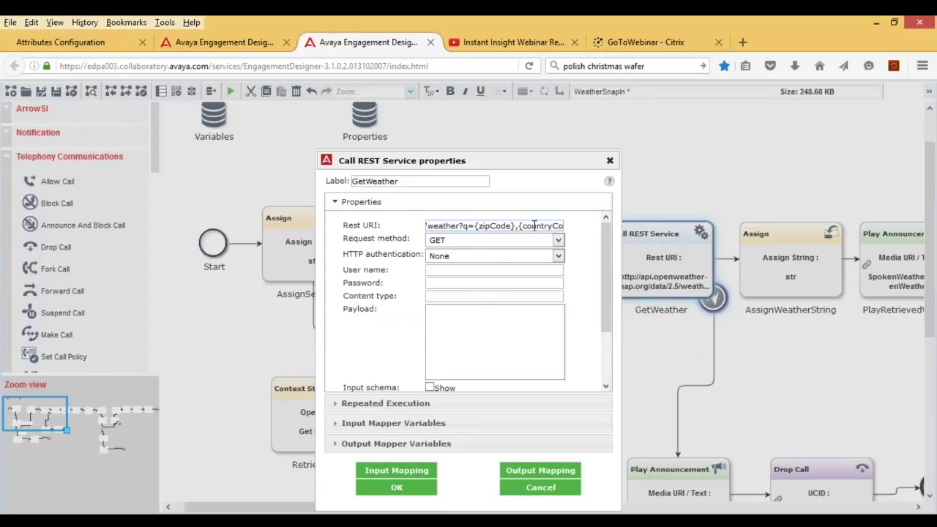
pyautogui.write('&un')
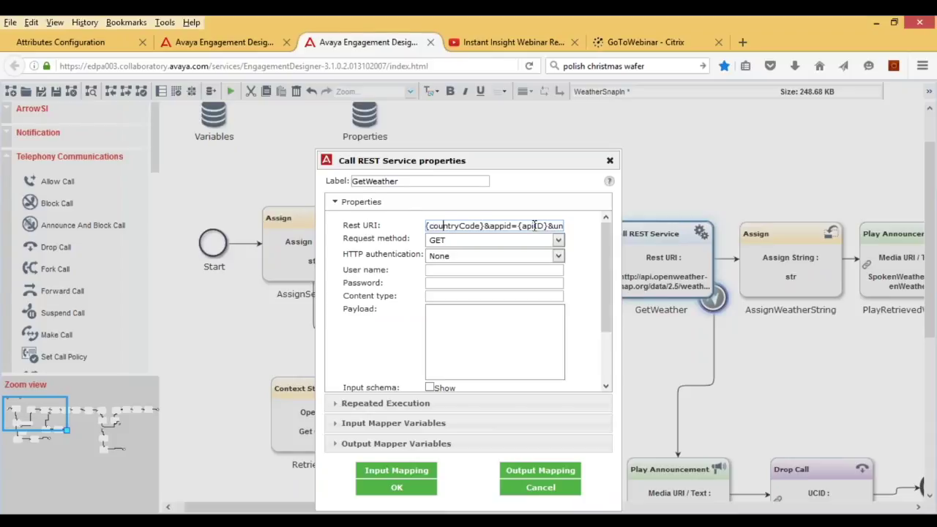
pyautogui.write('its={units}')
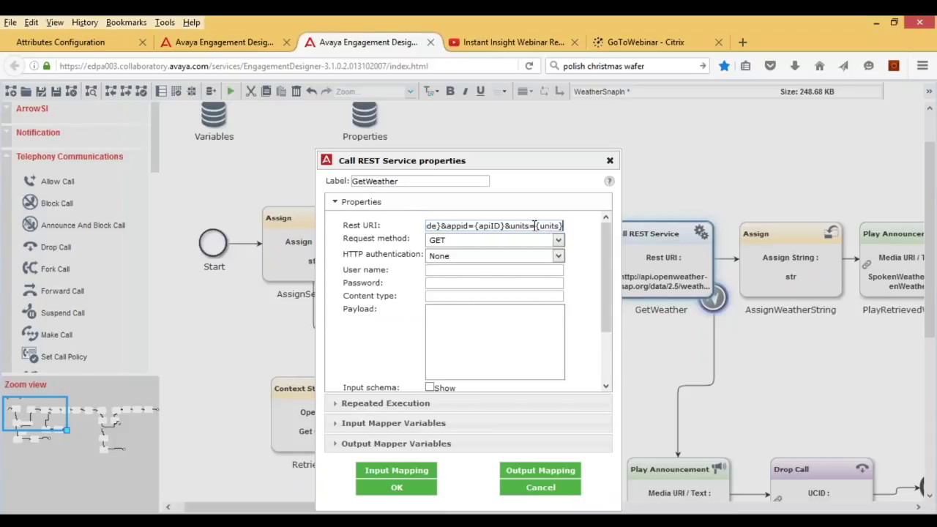
pyautogui.press('Left')
pyautogui.press('Left')
pyautogui.press('Left')
pyautogui.press('Left')
pyautogui.press('Left')
pyautogui.press('Left')
pyautogui.press('Left')
pyautogui.press('Left')
pyautogui.press('Left')
pyautogui.press('Left')
pyautogui.press('Left')
pyautogui.press('Left')
pyautogui.press('Left')
pyautogui.press('Left')
pyautogui.press('Left')
pyautogui.press('Left')
pyautogui.press('Left')
pyautogui.press('Left')
pyautogui.press('Left')
pyautogui.press('Left')
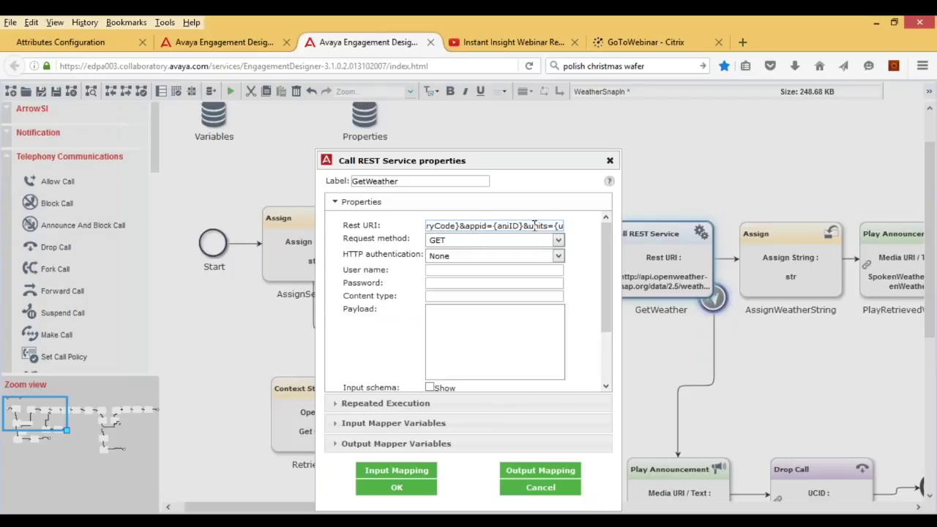
pyautogui.press('Left')
pyautogui.press('Left')
pyautogui.press('Left')
pyautogui.press('Left')
pyautogui.press('Left')
pyautogui.press('Left')
pyautogui.press('Left')
pyautogui.press('Left')
pyautogui.press('Left')
pyautogui.press('Left')
pyautogui.press('Left')
pyautogui.press('Left')
pyautogui.press('Left')
pyautogui.press('Left')
pyautogui.press('Left')
pyautogui.press('Left')
pyautogui.press('Left')
pyautogui.press('Left')
pyautogui.press('Left')
pyautogui.press('Left')
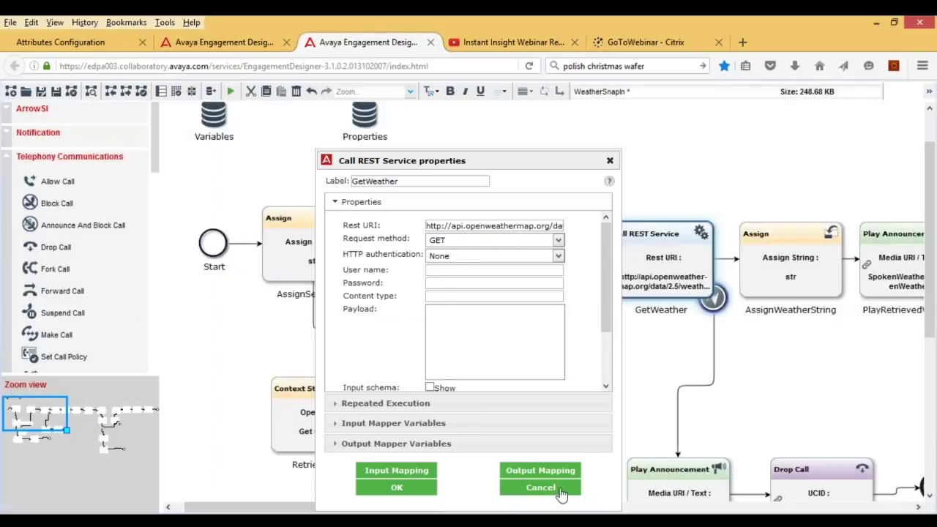
pyautogui.click(540, 488)
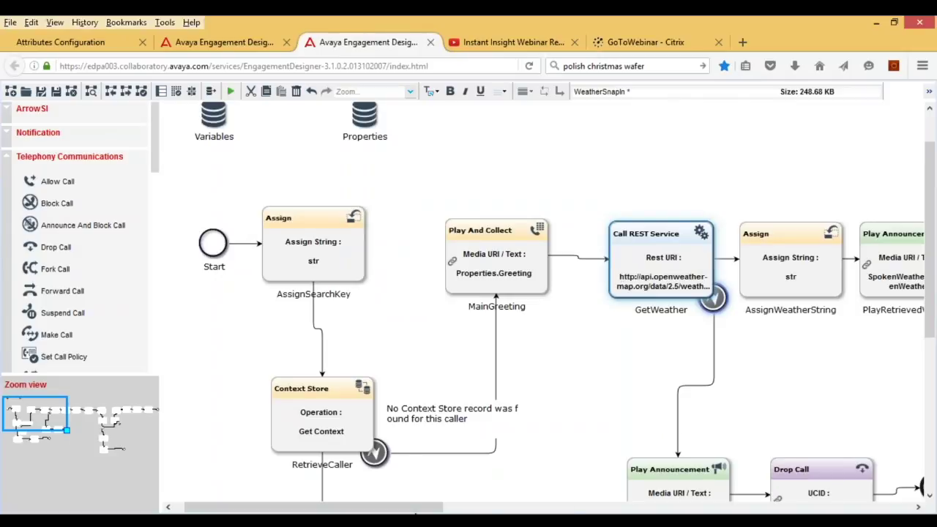
pyautogui.moveTo(415, 514); pyautogui.dragTo(495, 513)
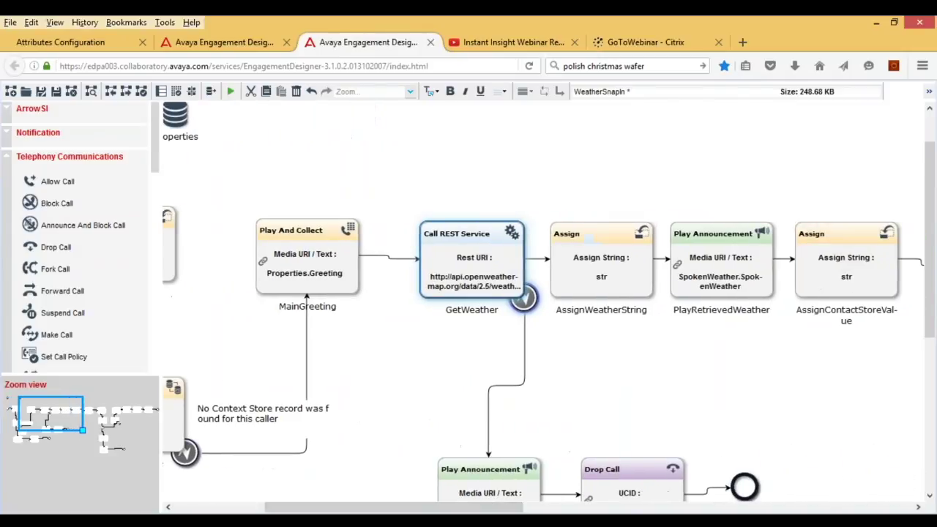
pyautogui.click(611, 290)
pyautogui.doubleClick(610, 290)
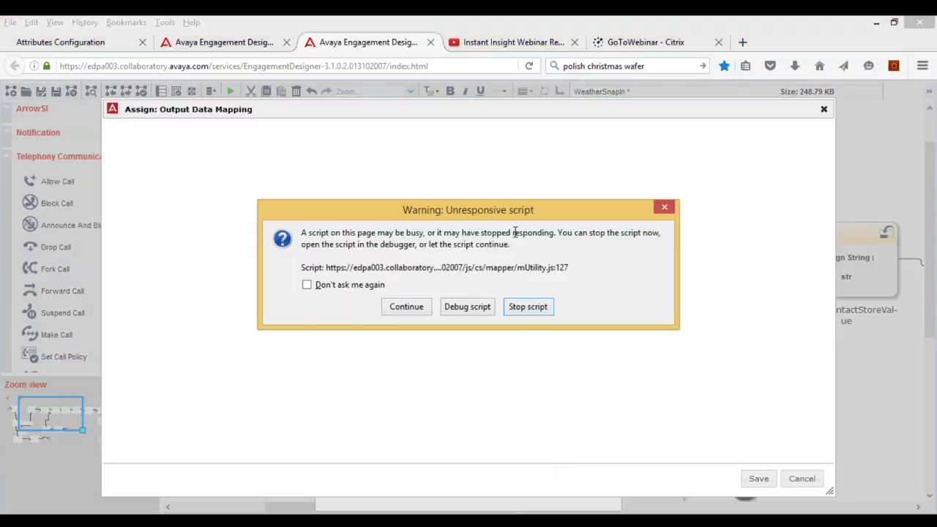
pyautogui.click(520, 308)
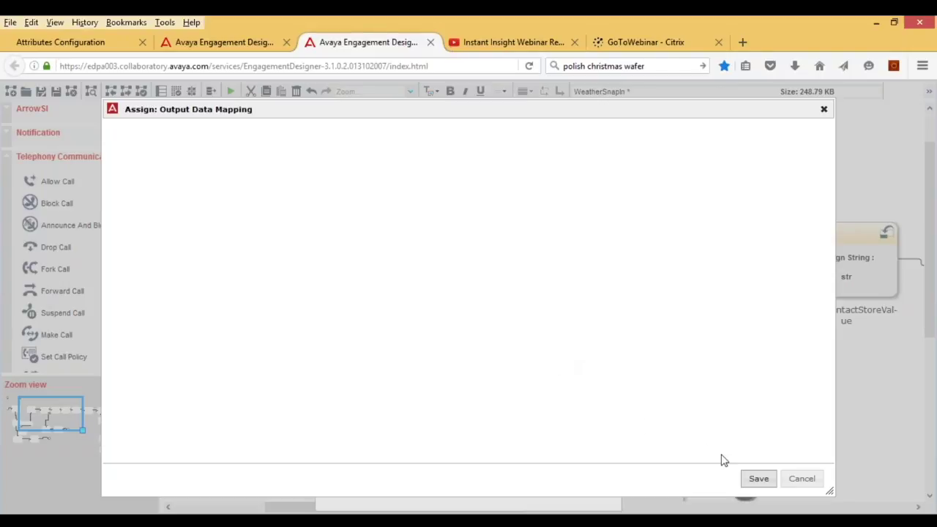
pyautogui.click(805, 482)
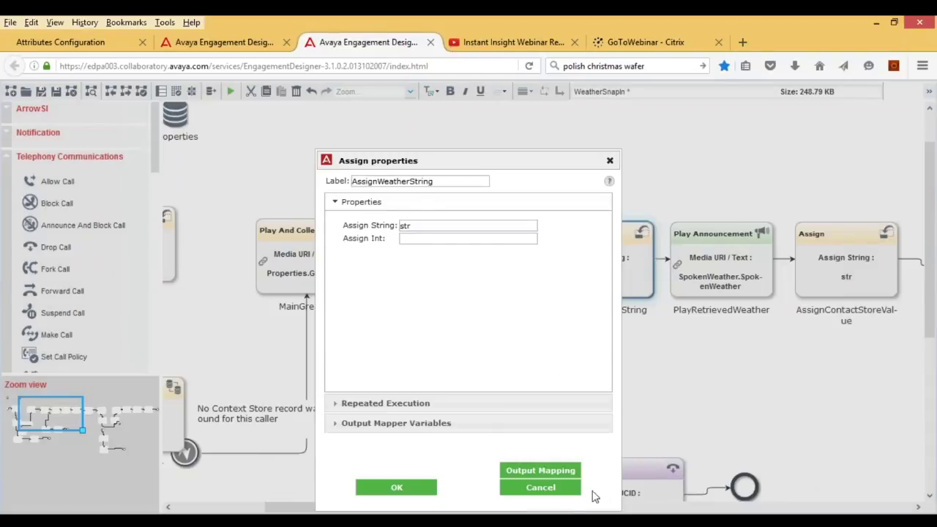
pyautogui.click(540, 488)
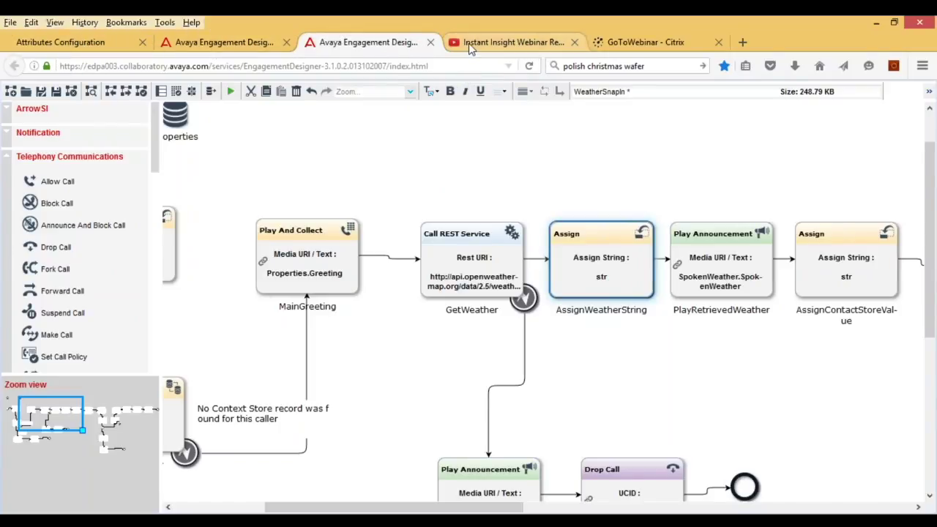
# - Show the Implicit User Profiles page from Attributes Configuration, listing patterns 2304, 2301 and 2306
pyautogui.click(249, 48)
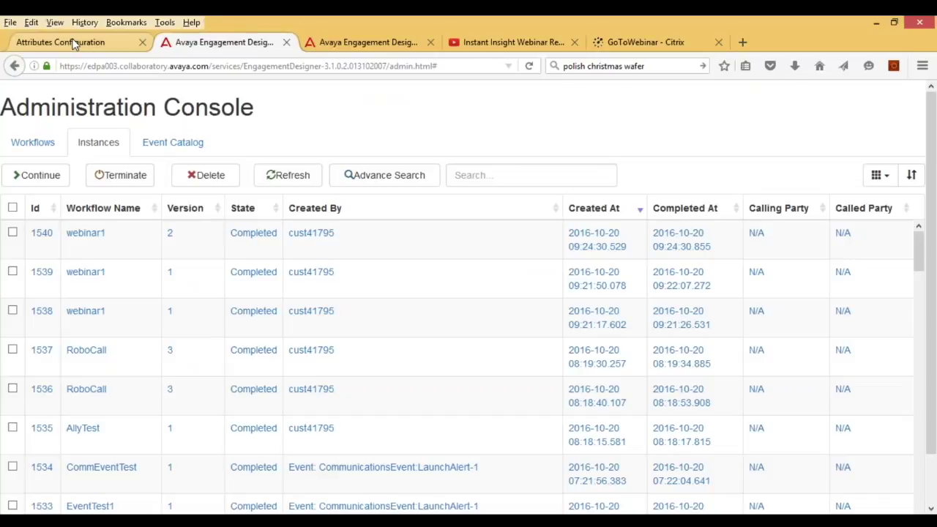
pyautogui.click(74, 45)
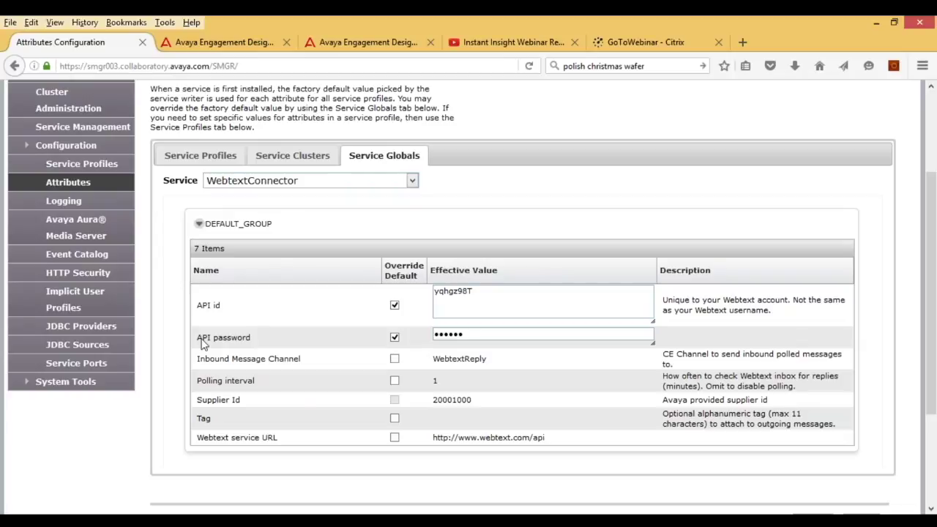
pyautogui.click(77, 300)
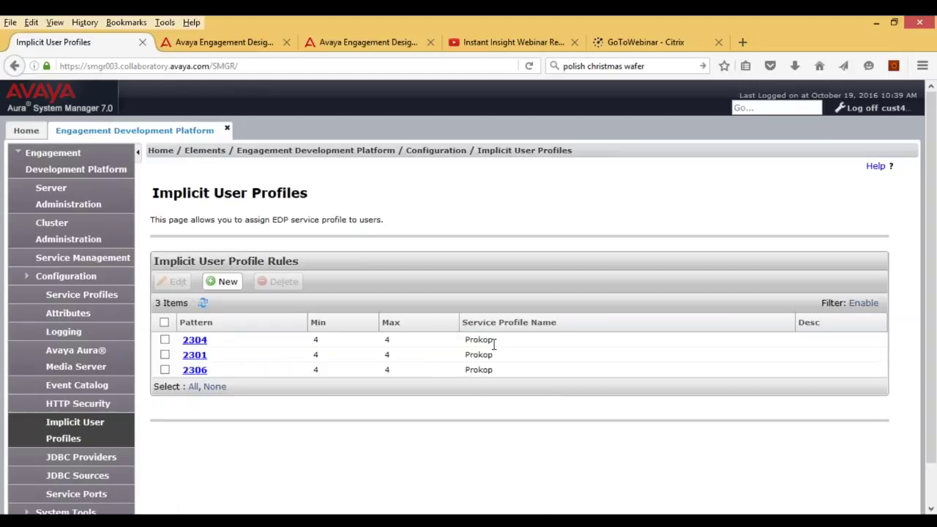
# - Open My-Service-Profile for editing and page the Available Services list to WeatherSnapIn
pyautogui.click(90, 300)
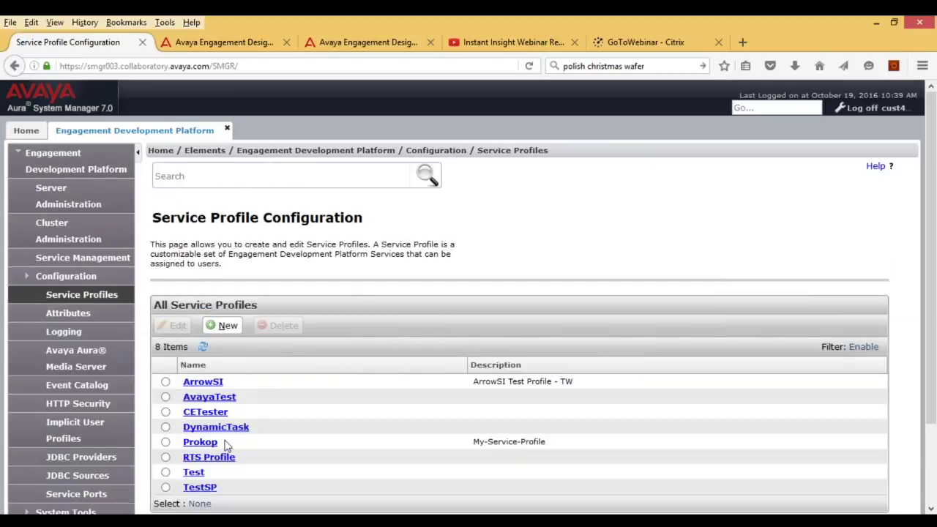
pyautogui.click(204, 444)
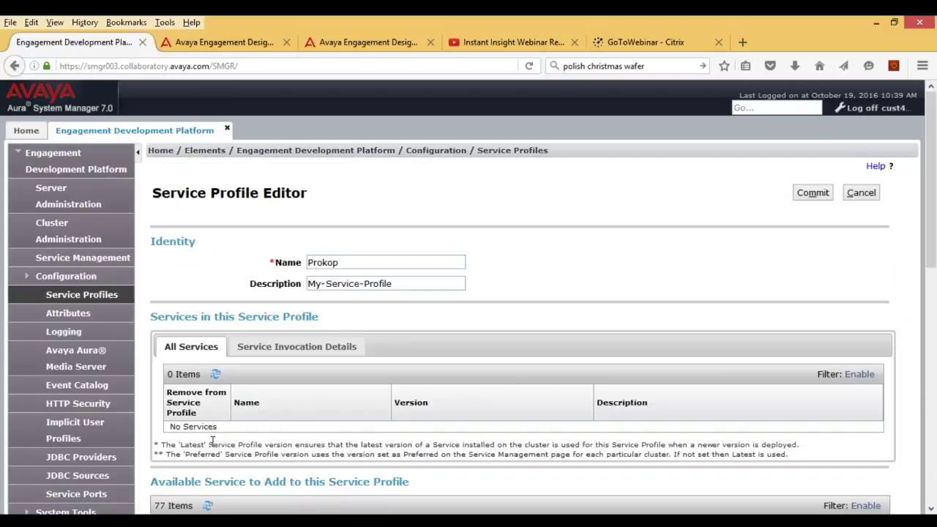
pyautogui.scroll(-2, 603, 388)
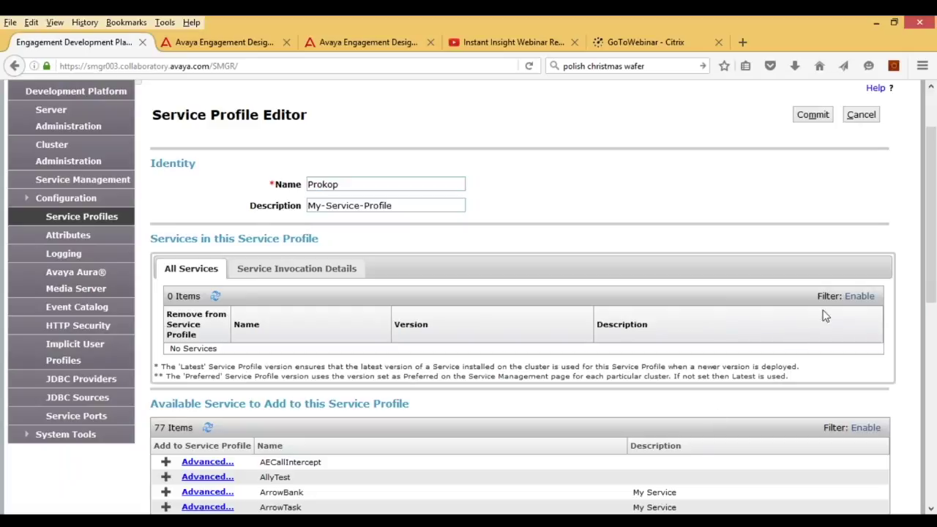
pyautogui.moveTo(934, 284); pyautogui.dragTo(933, 479)
pyautogui.click(881, 397)
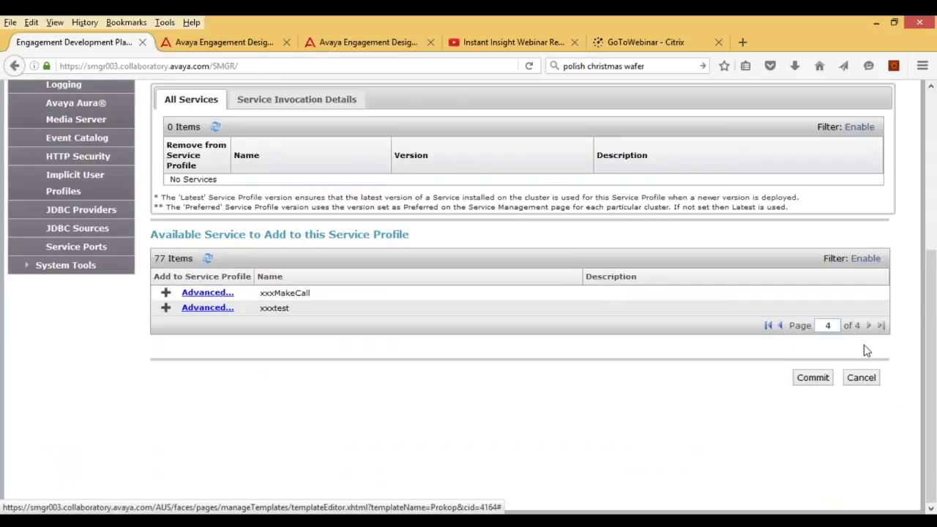
pyautogui.click(781, 326)
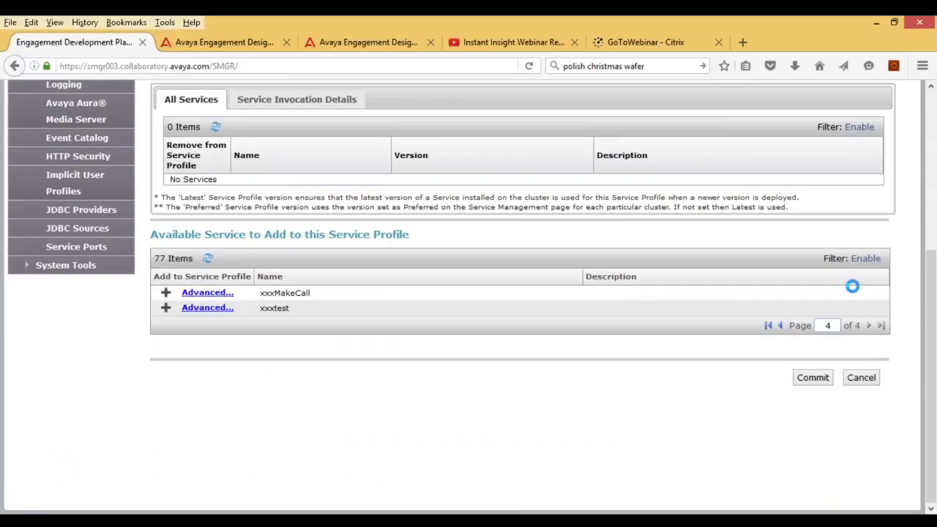
pyautogui.moveTo(930, 254); pyautogui.dragTo(933, 361)
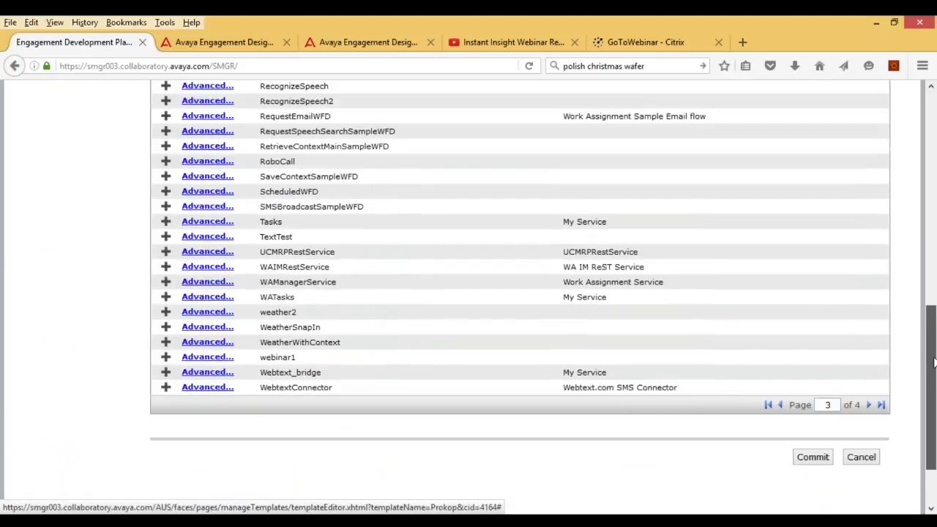
# - Add WeatherSnapIn to My-Service-Profile, commit, and reopen the profile to verify it
pyautogui.click(166, 327)
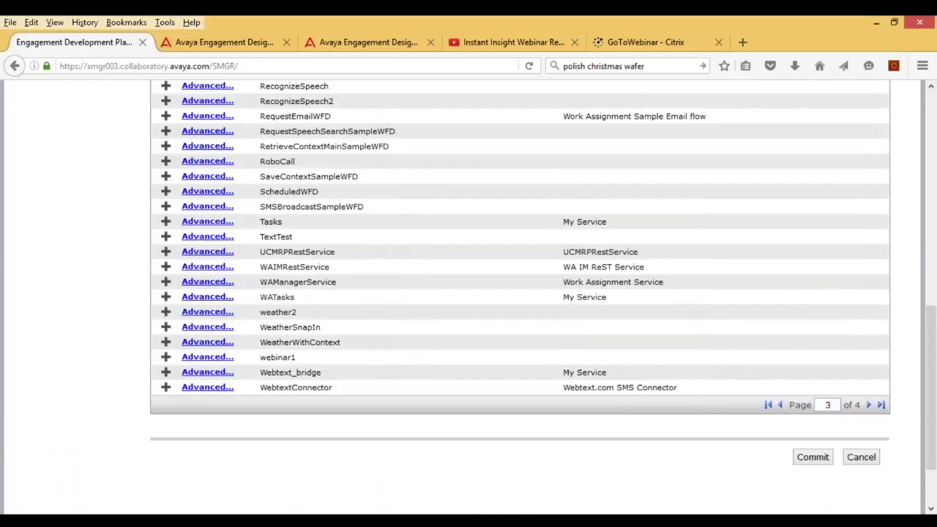
pyautogui.click(823, 466)
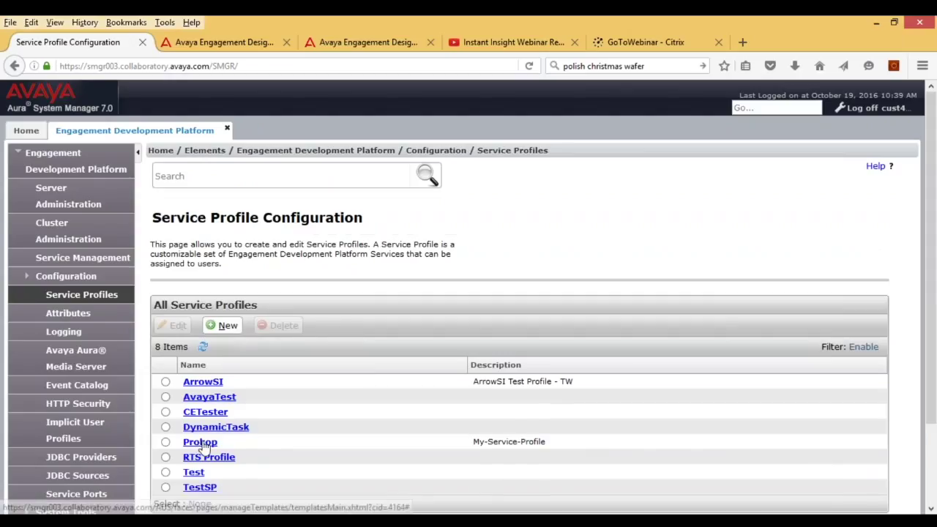
pyautogui.click(204, 447)
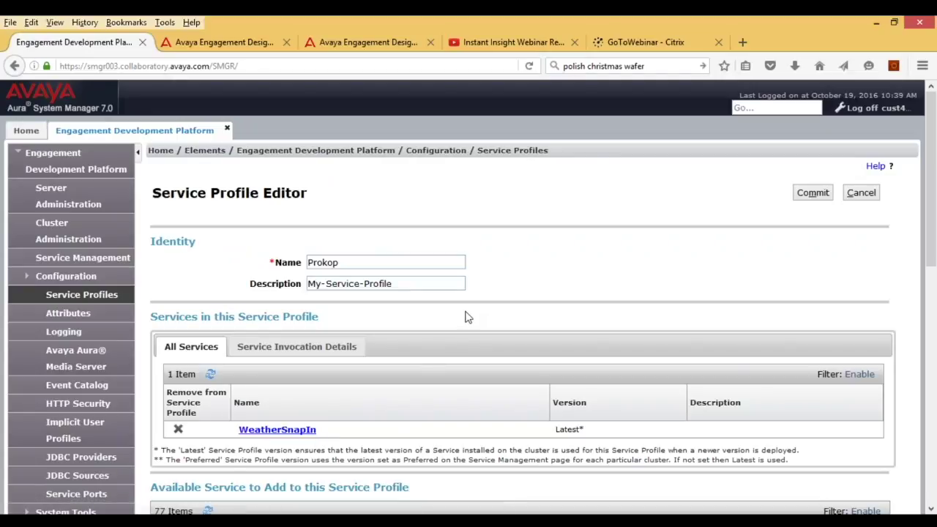
pyautogui.click(73, 428)
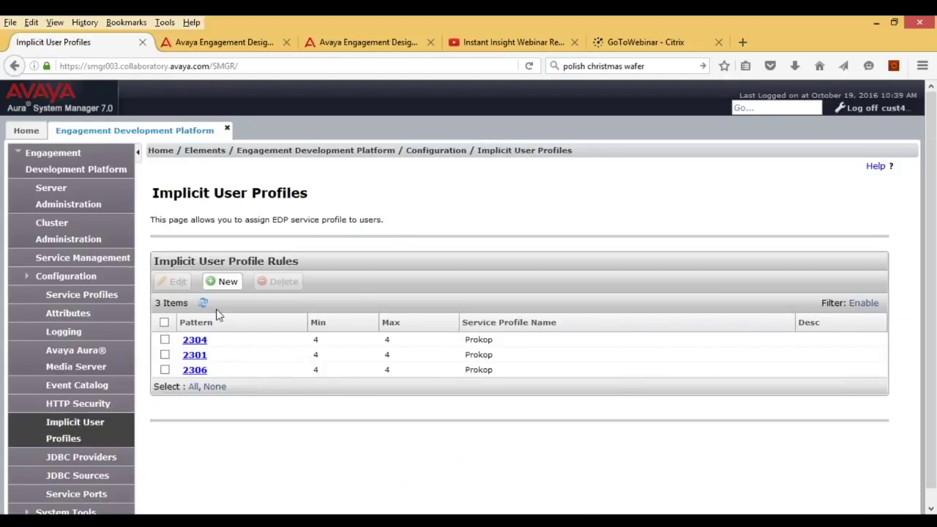
pyautogui.click(86, 294)
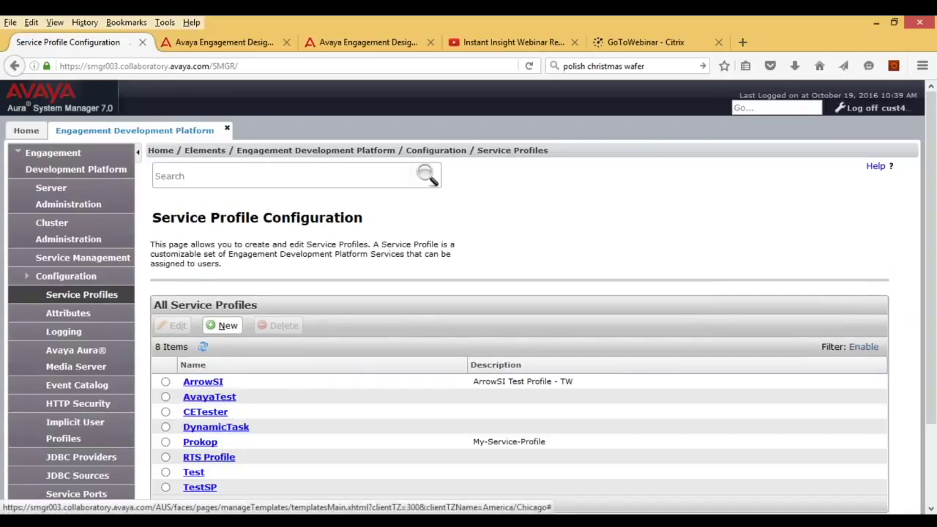
pyautogui.click(209, 442)
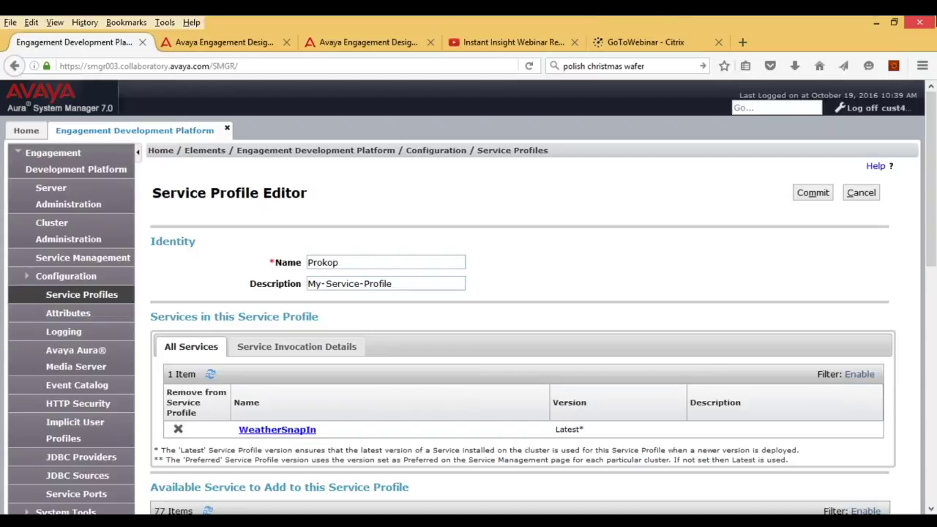
pyautogui.moveTo(936, 2)
pyautogui.click(227, 42)
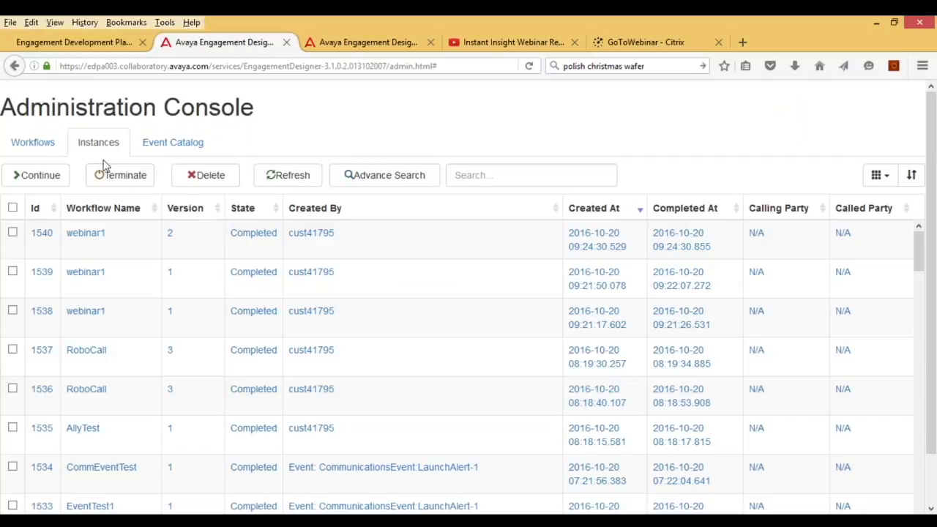
pyautogui.click(284, 174)
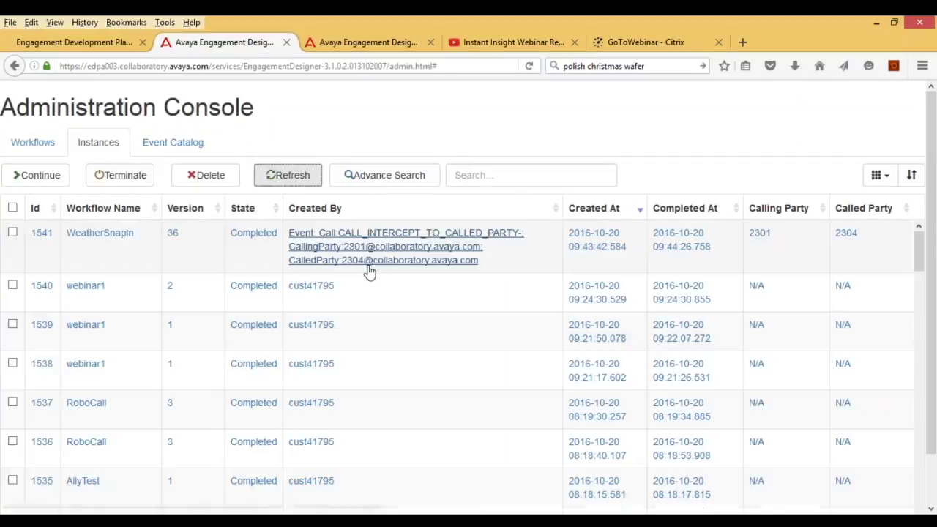
pyautogui.click(101, 232)
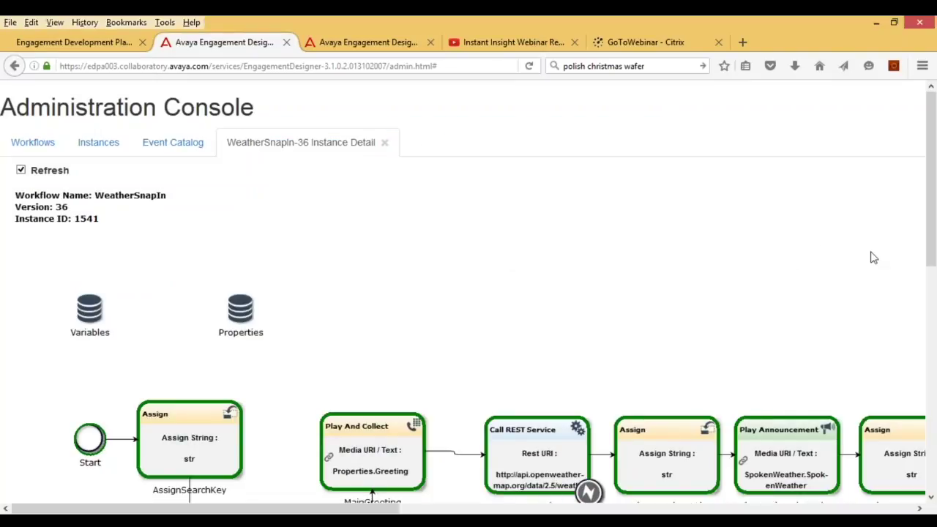
pyautogui.moveTo(928, 254); pyautogui.dragTo(934, 349)
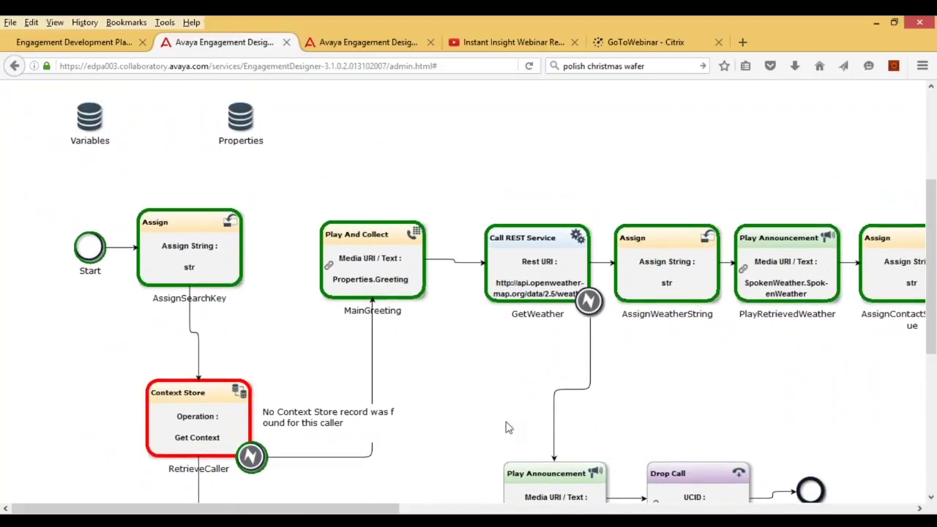
pyautogui.moveTo(370, 510); pyautogui.dragTo(448, 510)
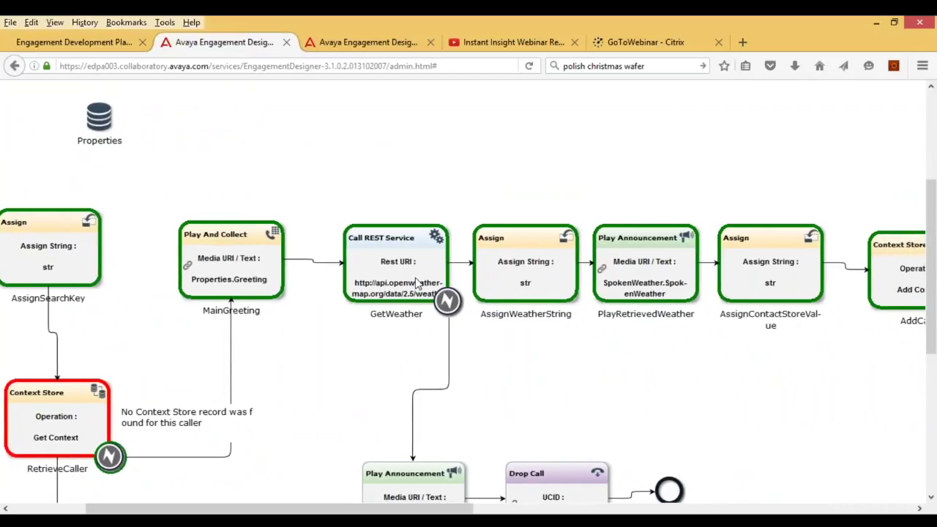
pyautogui.moveTo(442, 511); pyautogui.dragTo(680, 511)
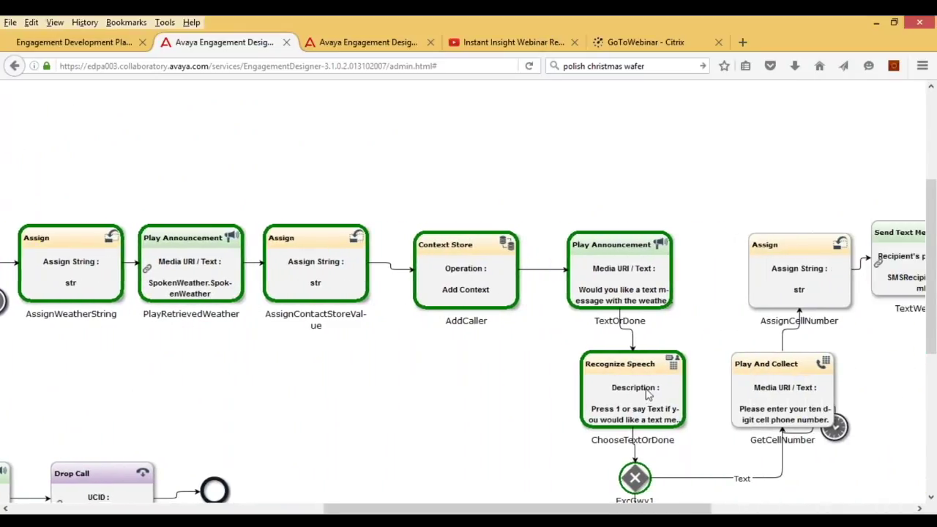
pyautogui.moveTo(674, 510); pyautogui.dragTo(698, 510)
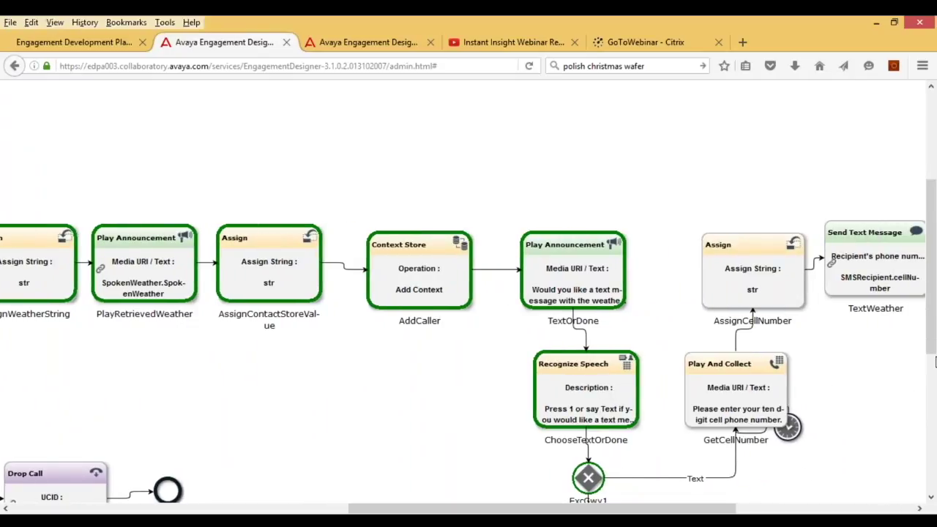
pyautogui.moveTo(932, 352); pyautogui.dragTo(934, 428)
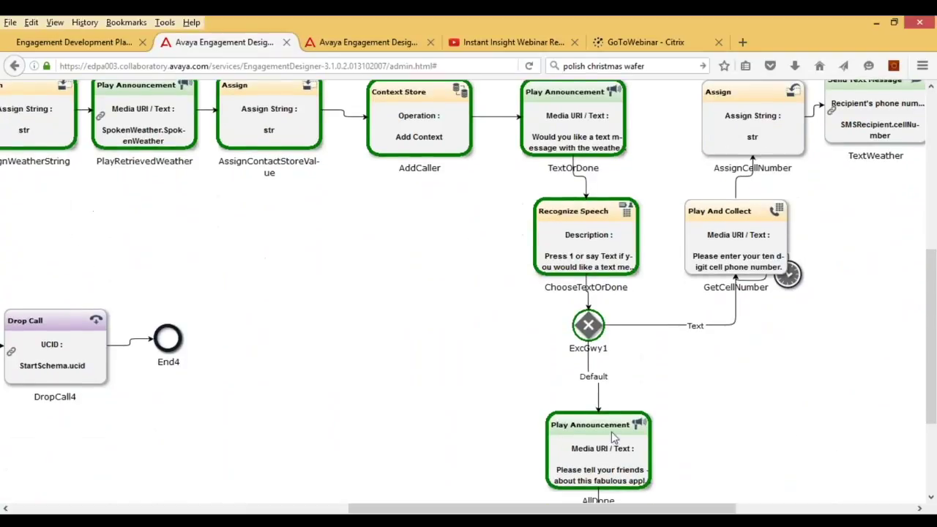
pyautogui.moveTo(703, 508); pyautogui.dragTo(736, 508)
pyautogui.scroll(-3, 931, 393)
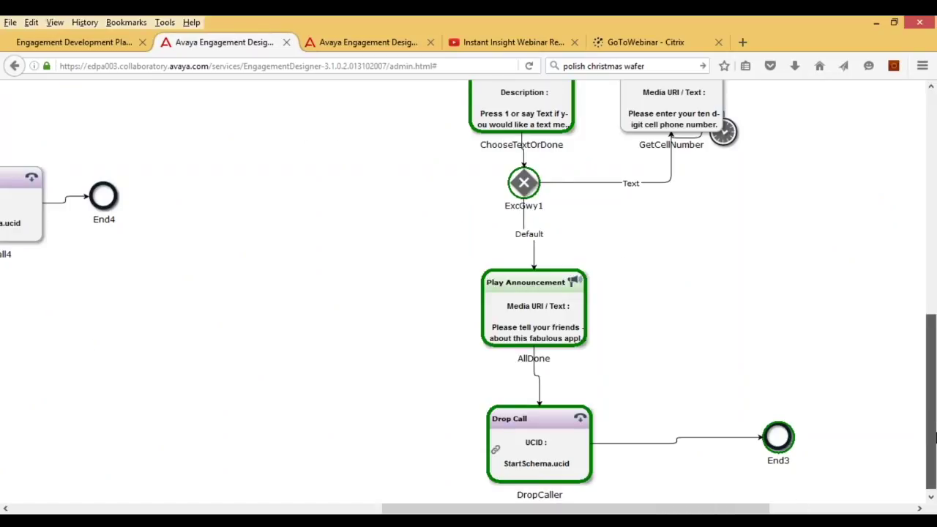
pyautogui.scroll(6, 932, 445)
pyautogui.moveTo(729, 511); pyautogui.dragTo(366, 456)
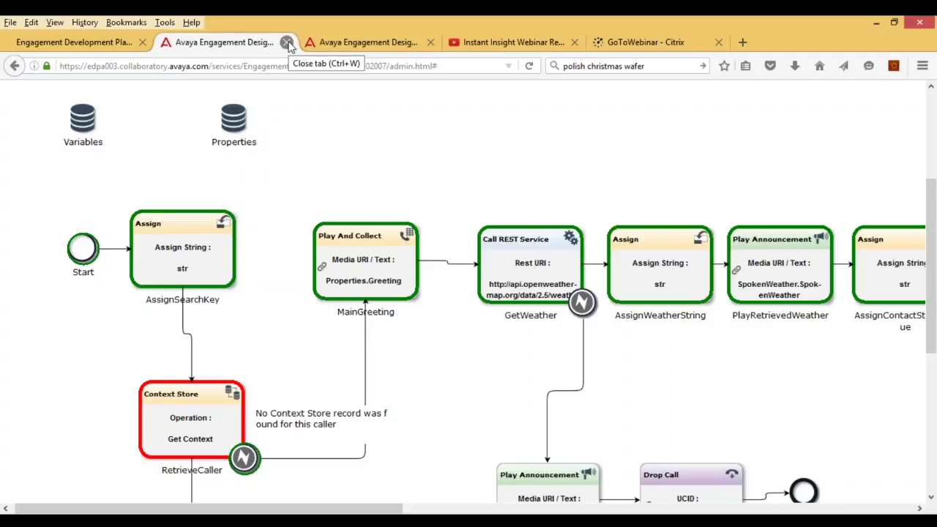
# - Close the WeatherSnapIn-36 Instance Detail, view deployed workflows, then go to the Event Catalog
pyautogui.scroll(3, 299, 106)
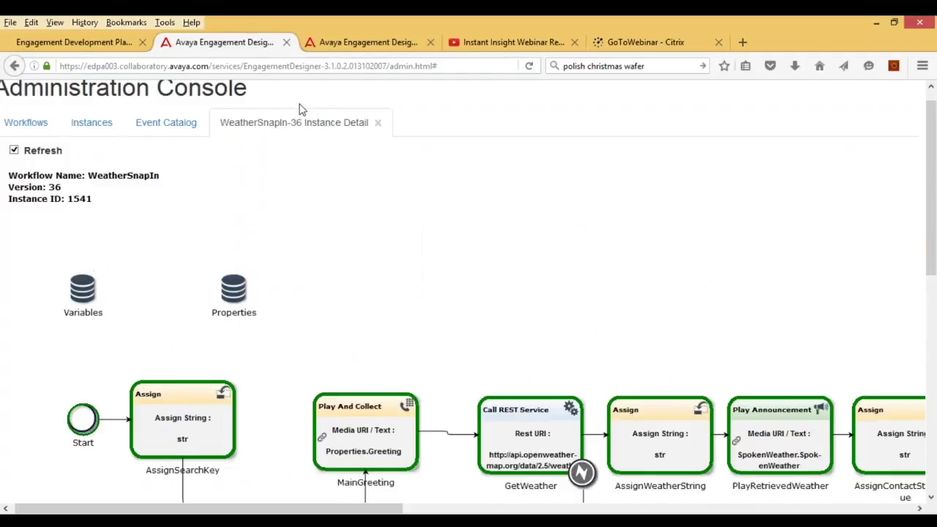
pyautogui.click(379, 145)
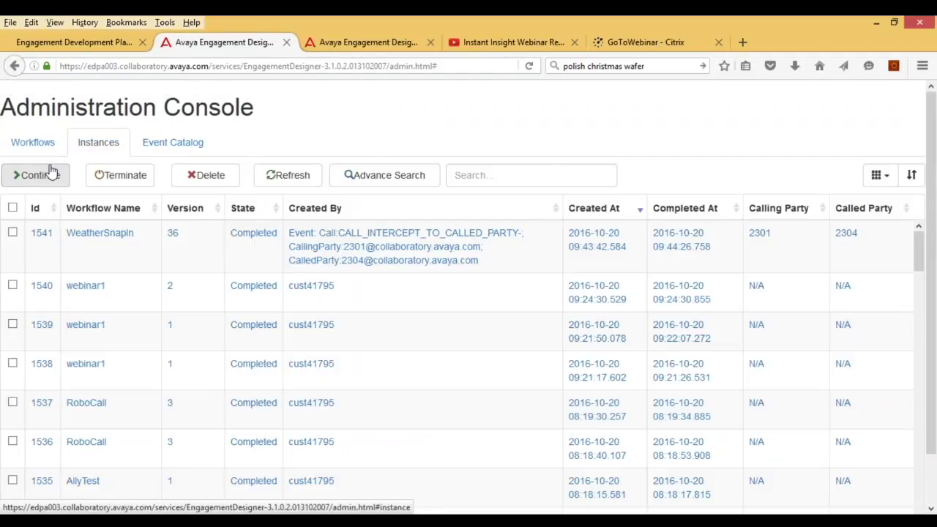
pyautogui.click(37, 142)
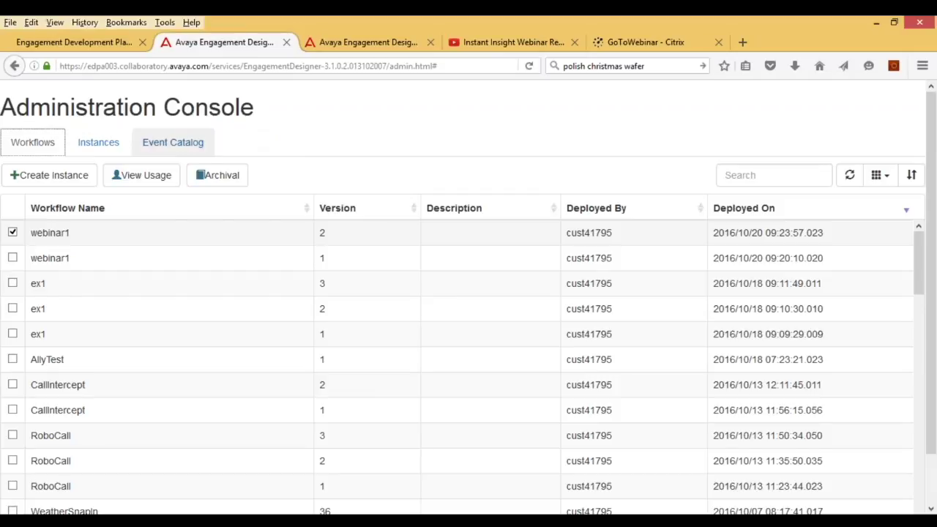
pyautogui.click(184, 145)
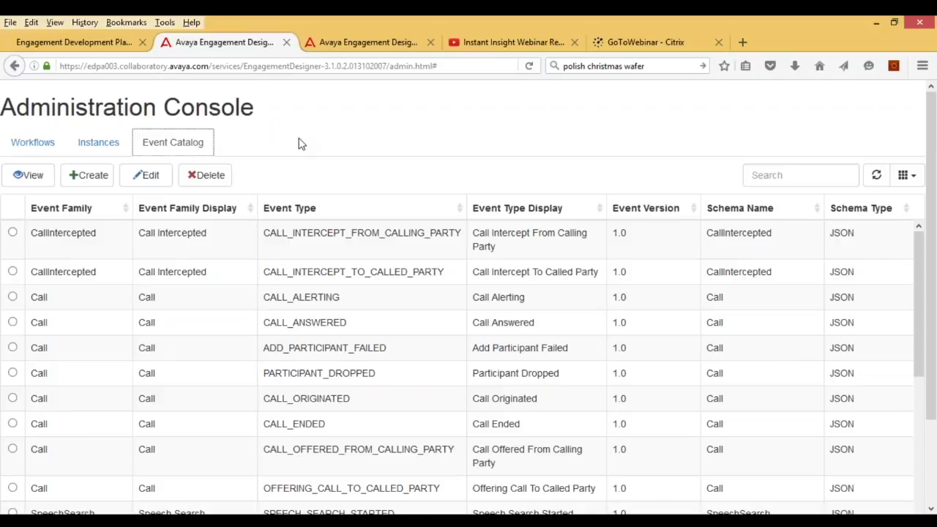
# - Select AndrewMakeCall in the Event Catalog and open its event definition for editing
pyautogui.scroll(-4, 449, 352)
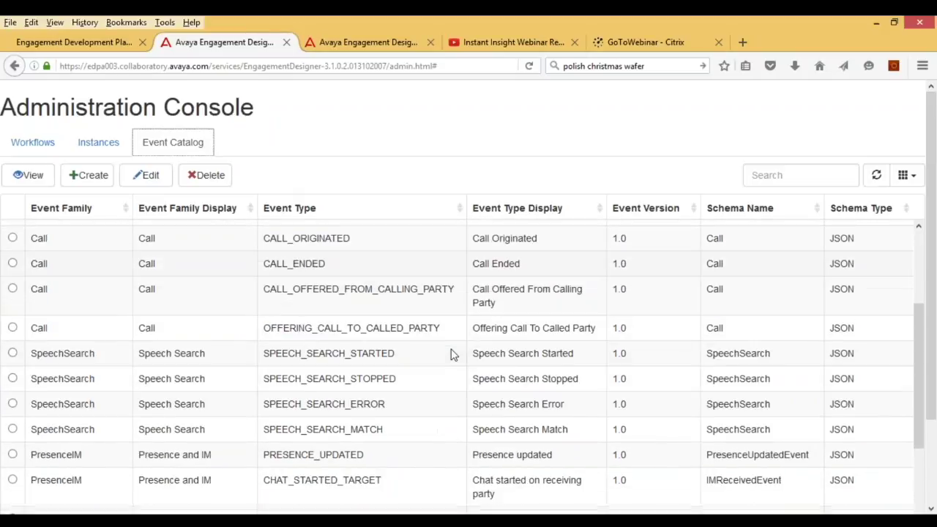
pyautogui.scroll(-5, 451, 355)
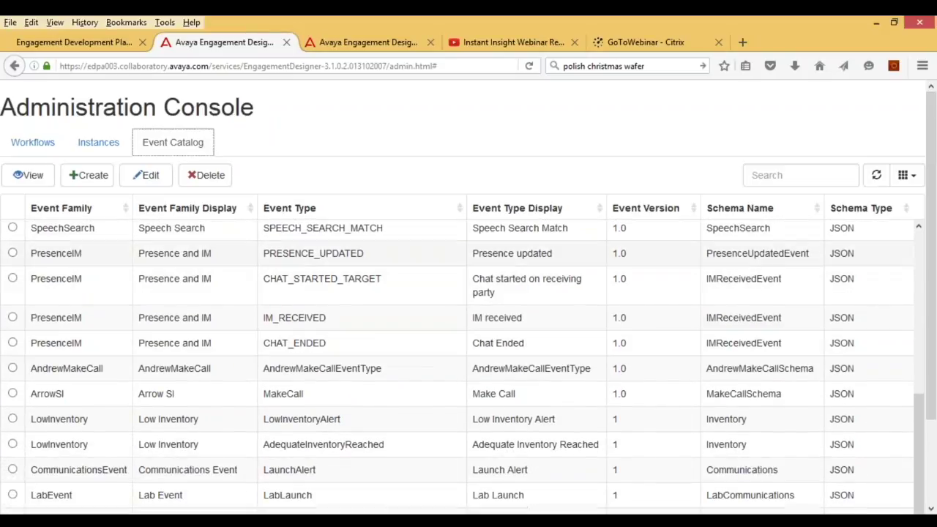
pyautogui.scroll(5, 315, 252)
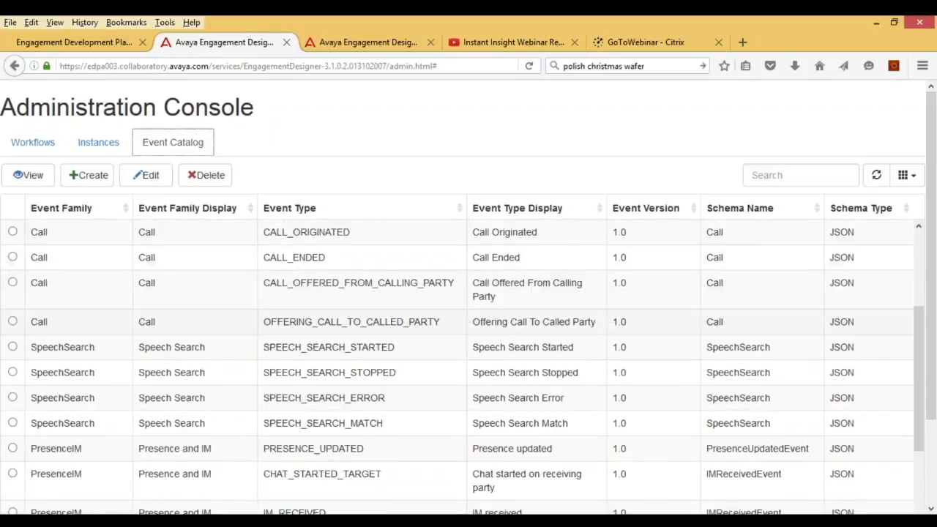
pyautogui.scroll(2, 403, 308)
pyautogui.scroll(-5, 403, 307)
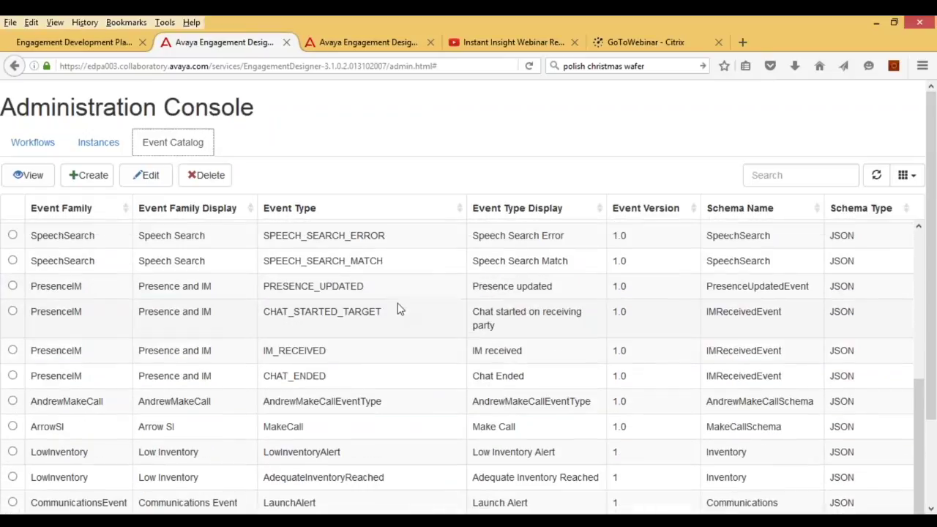
pyautogui.click(13, 401)
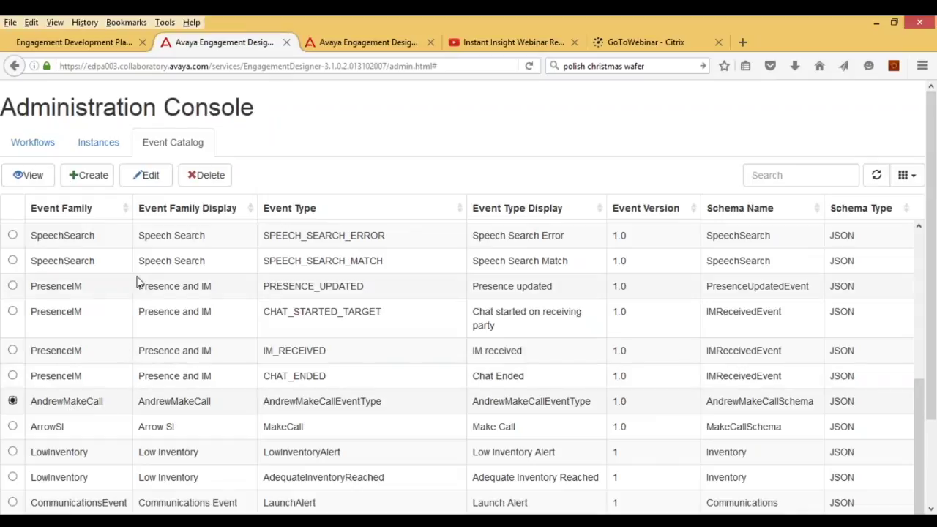
pyautogui.click(142, 179)
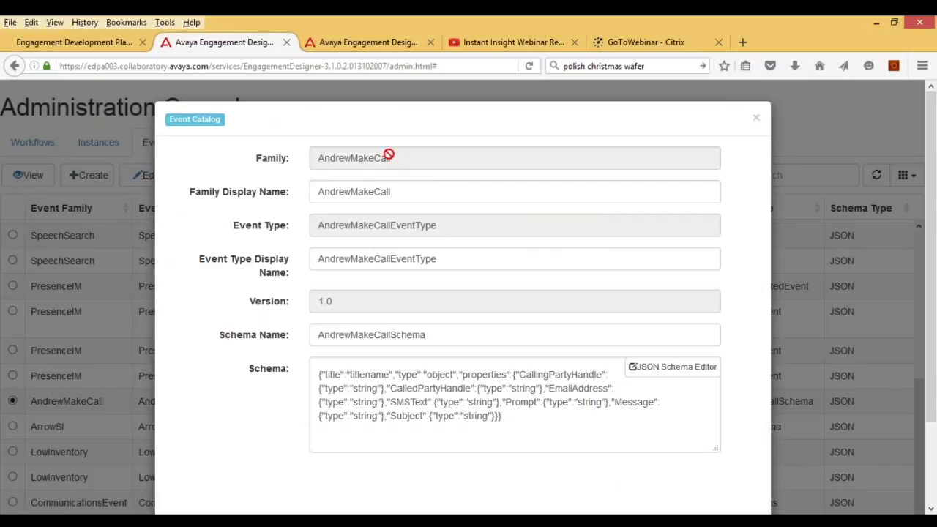
# - Review AndrewMakeCall's schema fields in the JSON Schema Editor, then cancel and close the definition
pyautogui.click(680, 371)
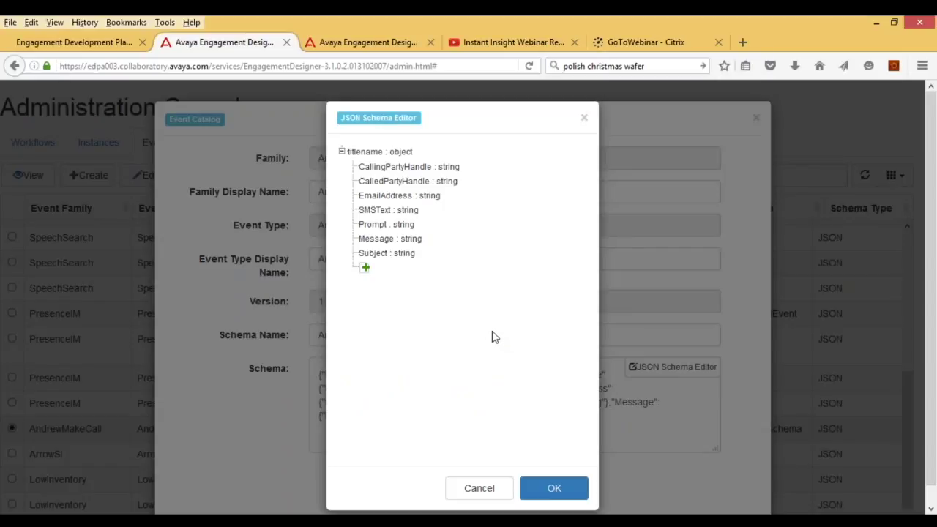
pyautogui.moveTo(379, 169)
pyautogui.click(482, 497)
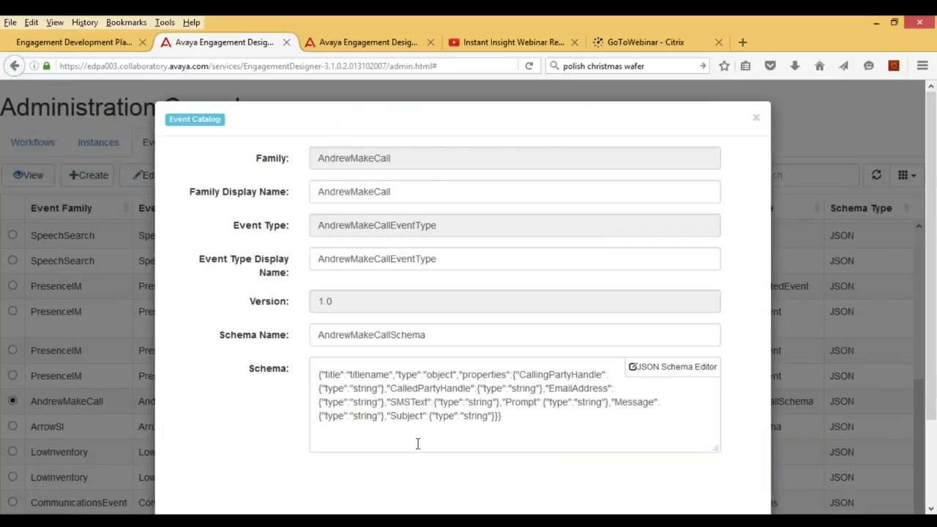
pyautogui.click(757, 119)
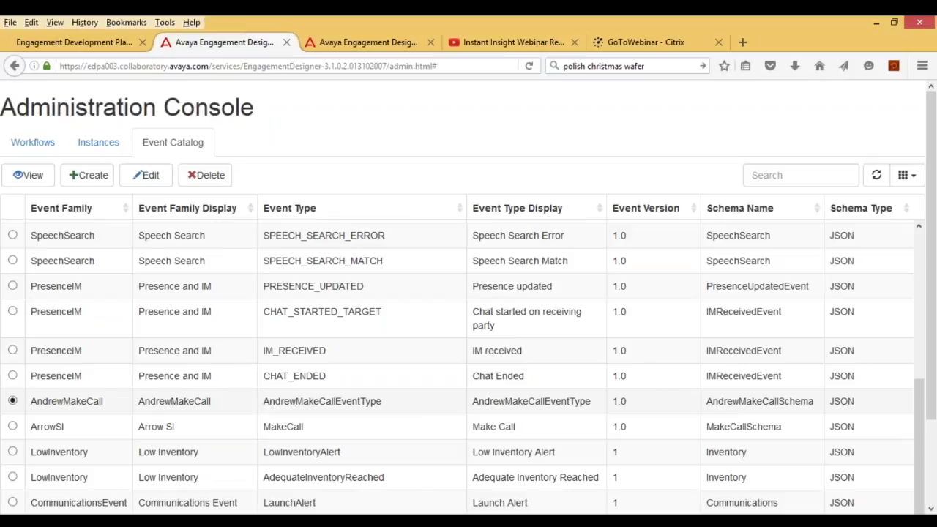
pyautogui.moveTo(268, 526)
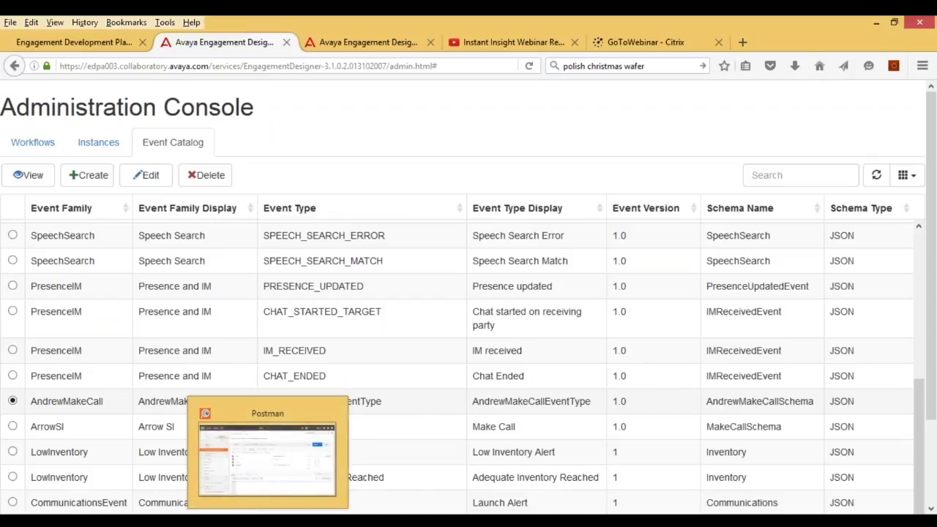
# - Send the LaunchAlert POST to EventingConnector/events from Postman, then return to Firefox
pyautogui.click(268, 526)
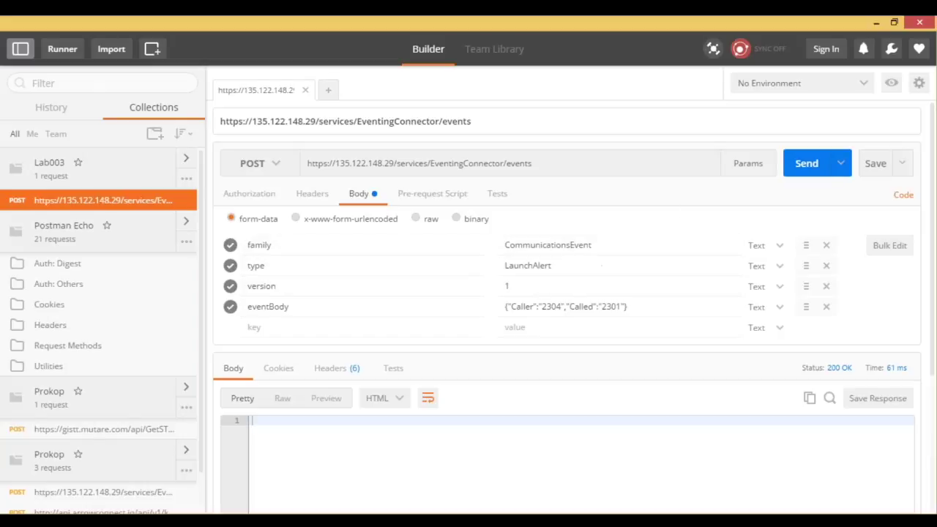
pyautogui.click(814, 166)
pyautogui.click(179, 453)
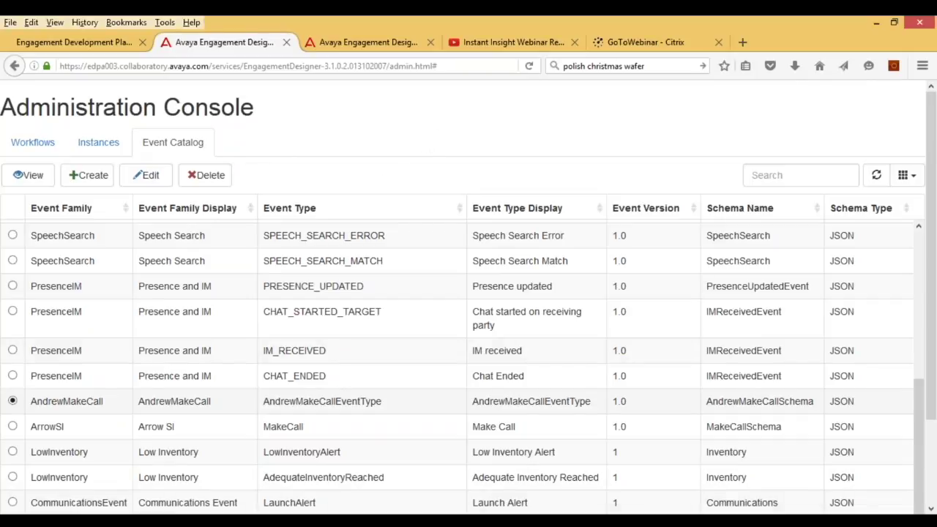
# - Show the WeatherSnapIn canvas, collapse Telephony Communications and Events, and expand Real-time Speech Search
pyautogui.click(343, 47)
pyautogui.moveTo(510, 514); pyautogui.dragTo(399, 510)
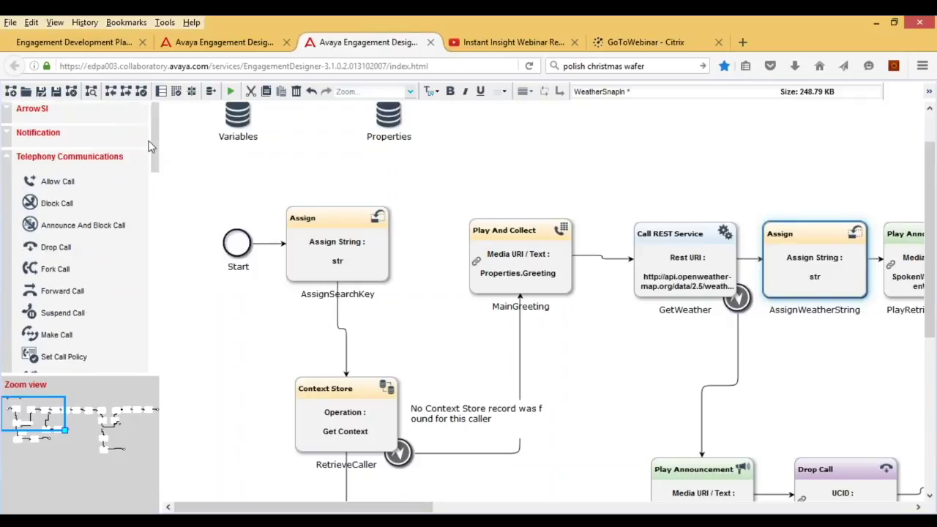
pyautogui.click(5, 161)
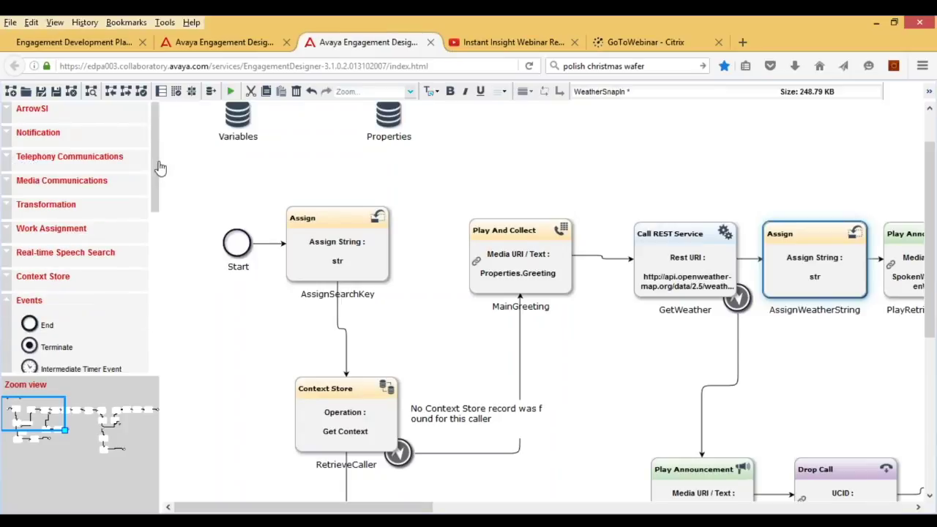
pyautogui.click(8, 301)
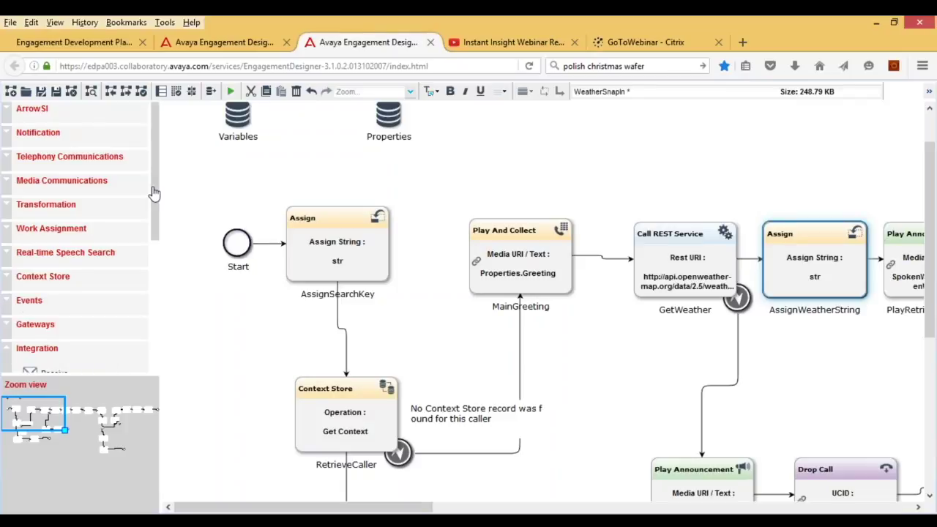
pyautogui.scroll(-1, 155, 208)
pyautogui.scroll(1, 155, 191)
pyautogui.click(8, 254)
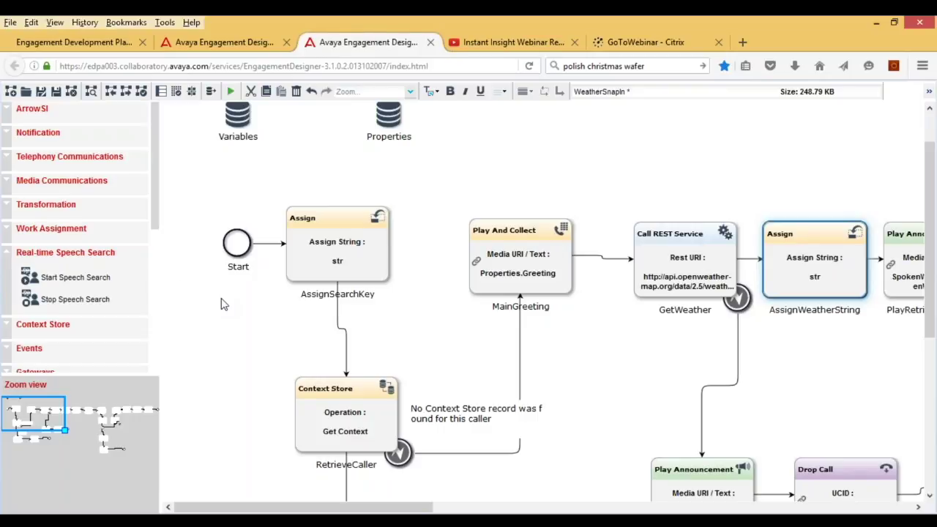